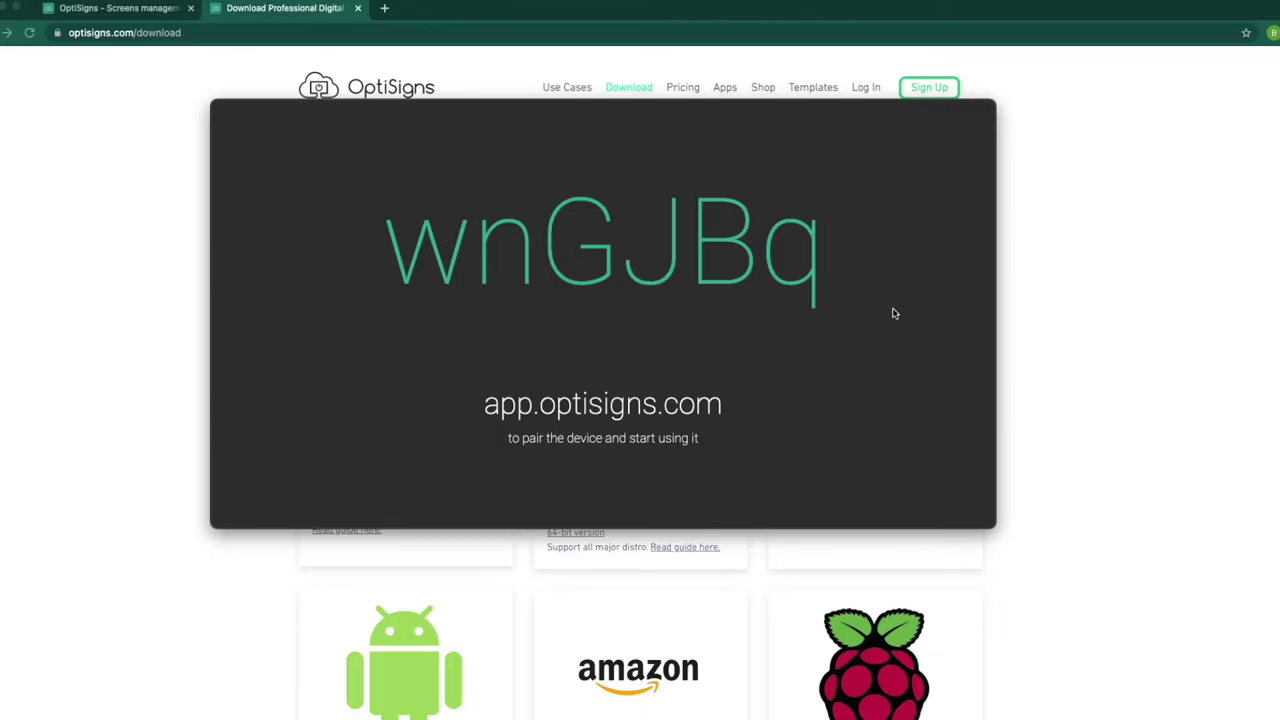
- Bring the player download page to the front and scroll through it
click(1116, 391)
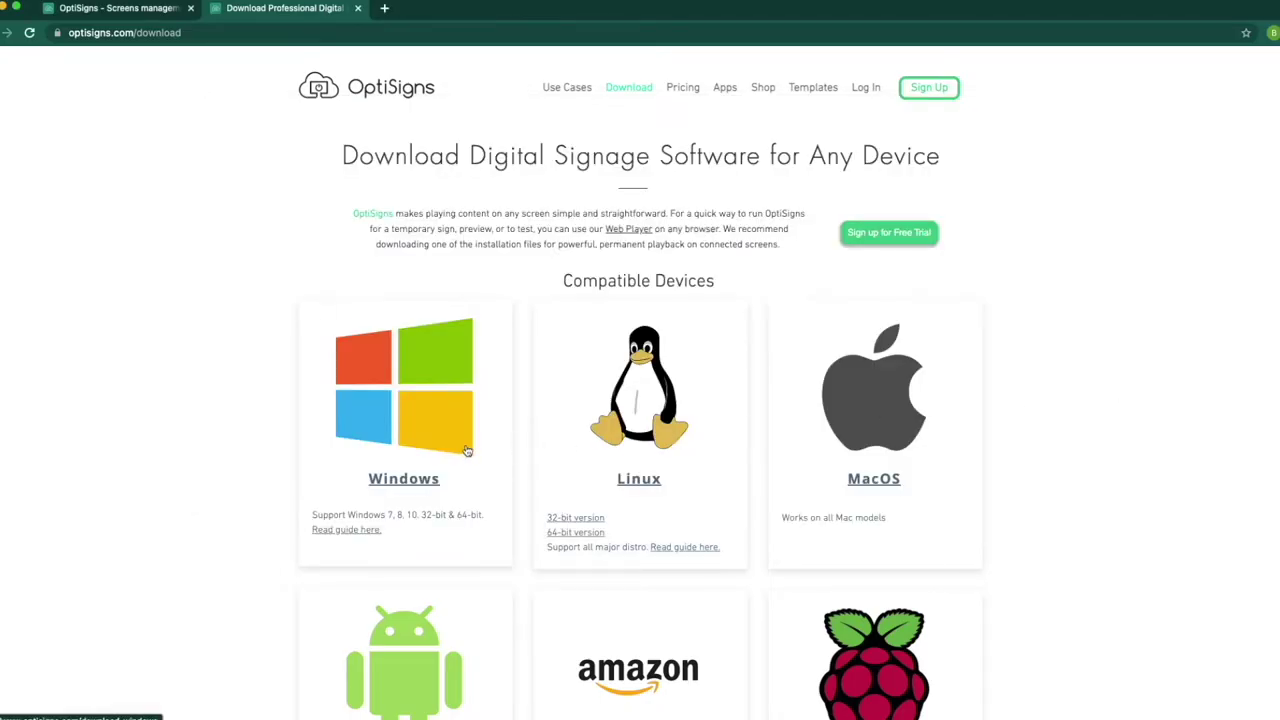
scroll(467, 451, down, 5)
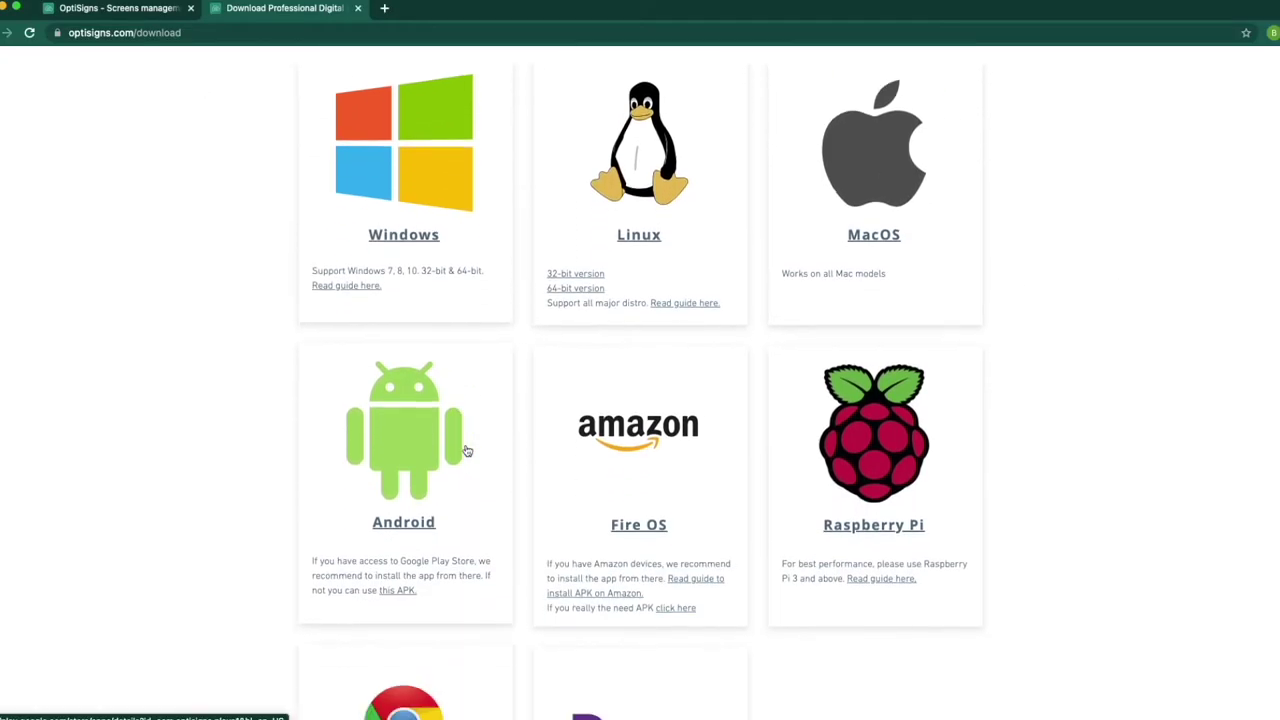
scroll(466, 450, down, 1)
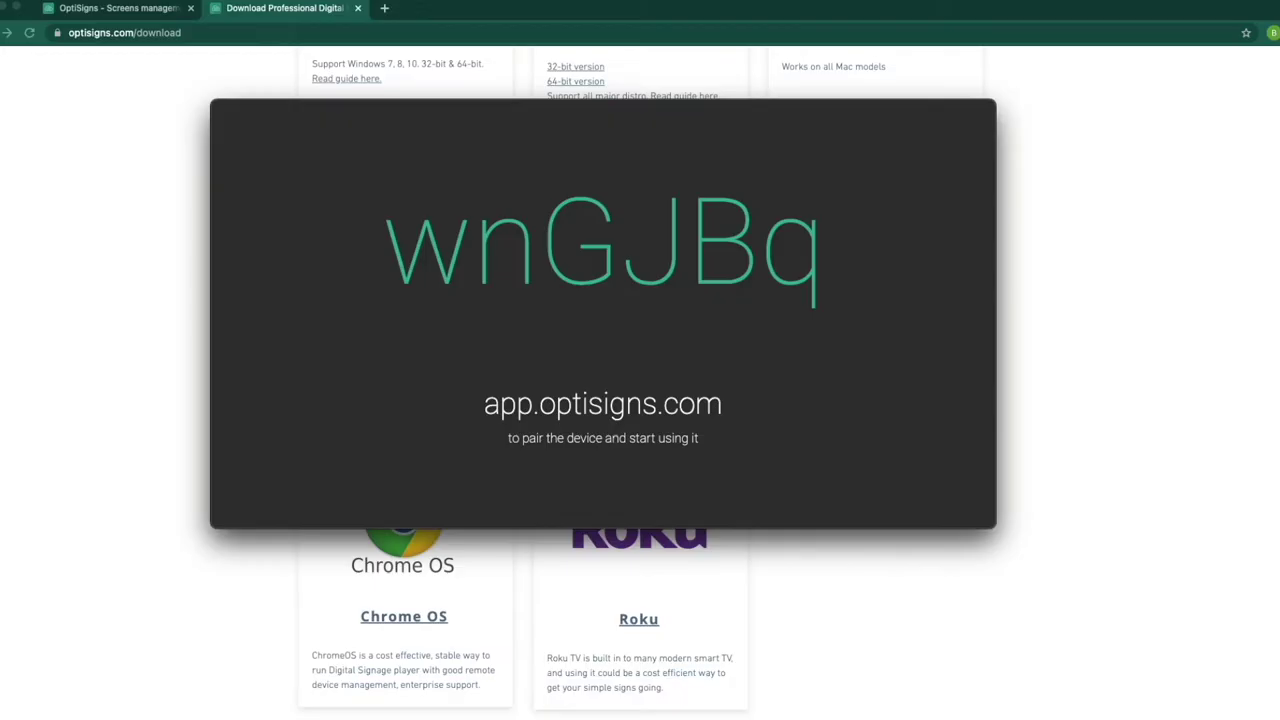
- Add a new screen on the Screens page using the pasted pair code
click(133, 10)
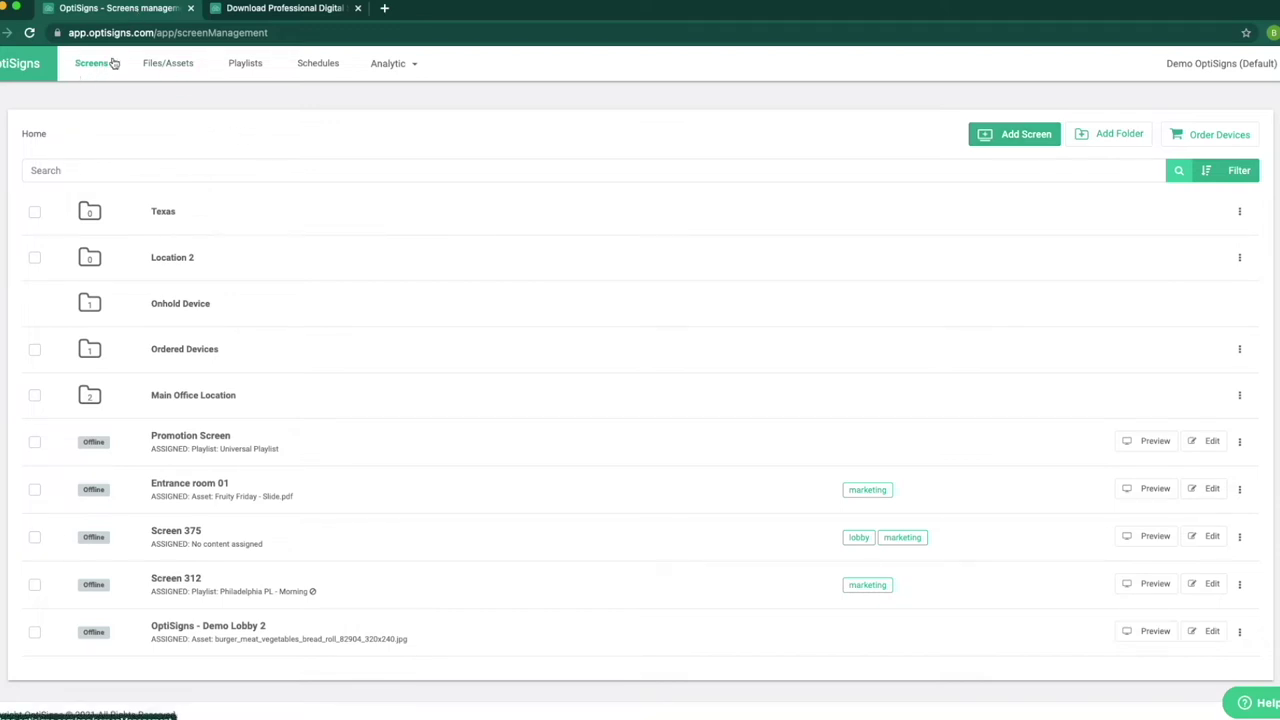
click(1012, 136)
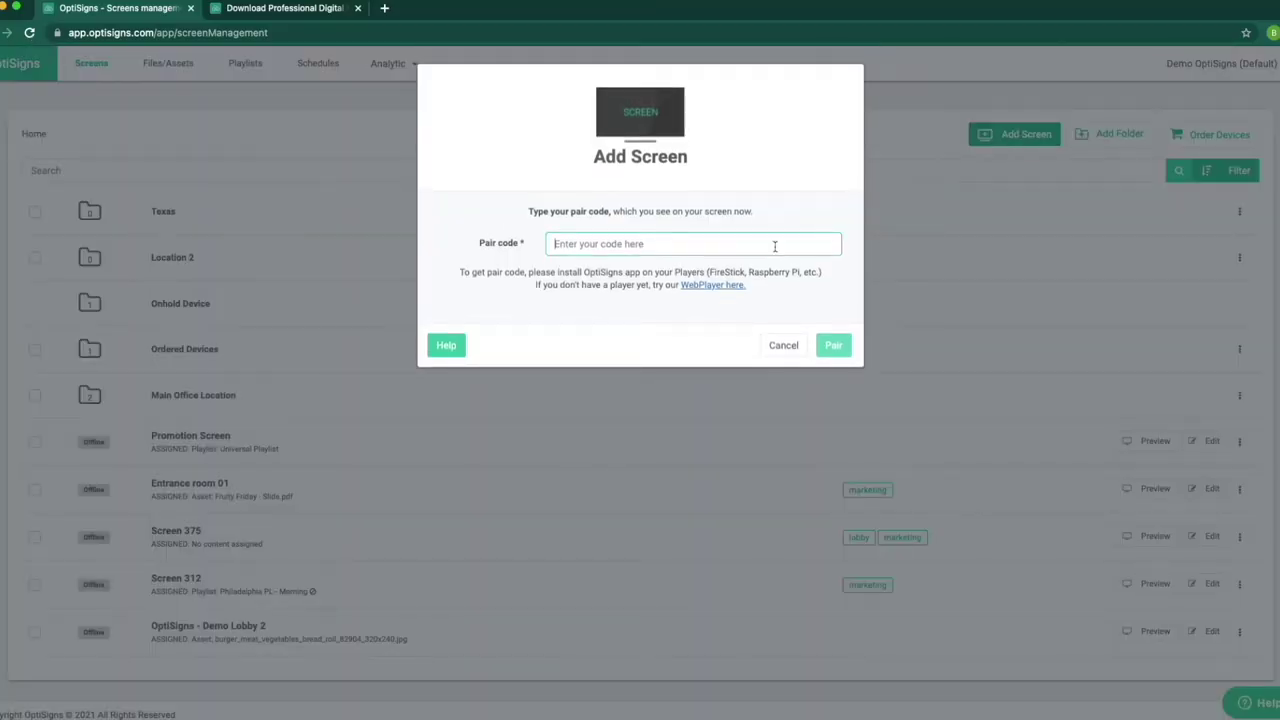
text(wnGJBq)
click(834, 347)
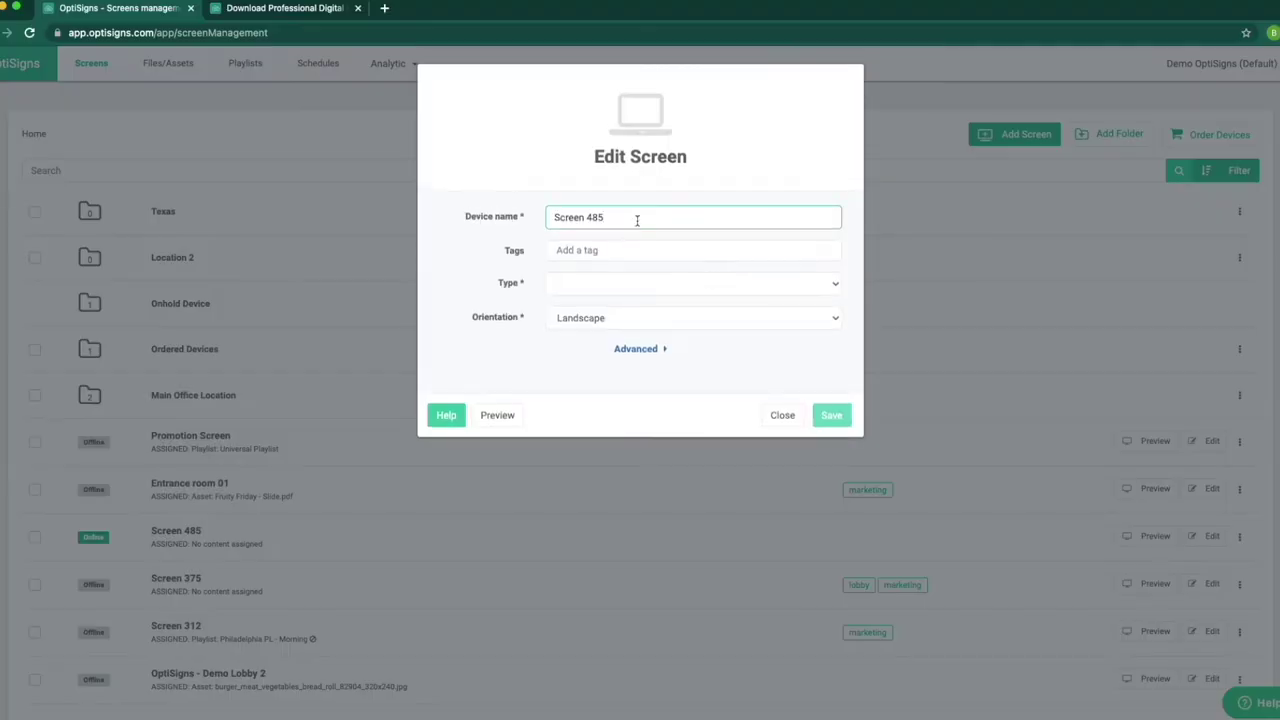
- Replace the device name with Demo Screen, add tags Building-1 and lobby, and show the Type choices
key(alt+shift+Left)
key(alt+shift+Left)
text(Demo)
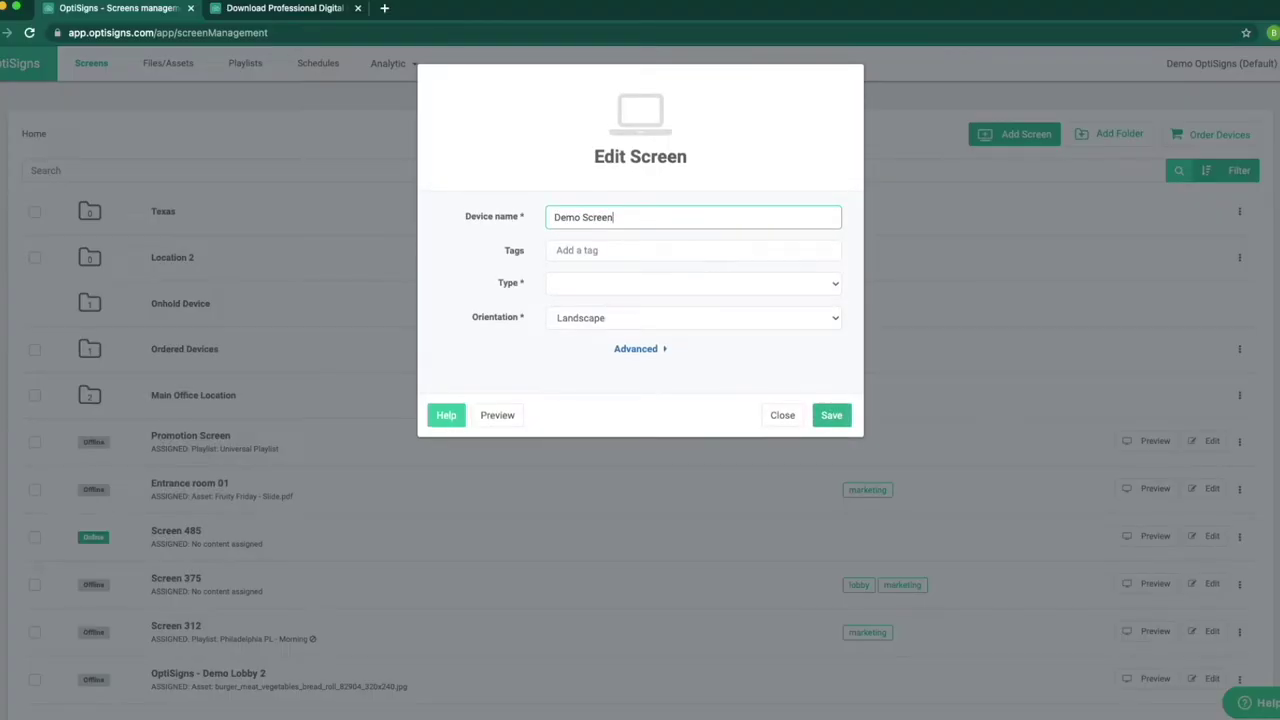
click(622, 247)
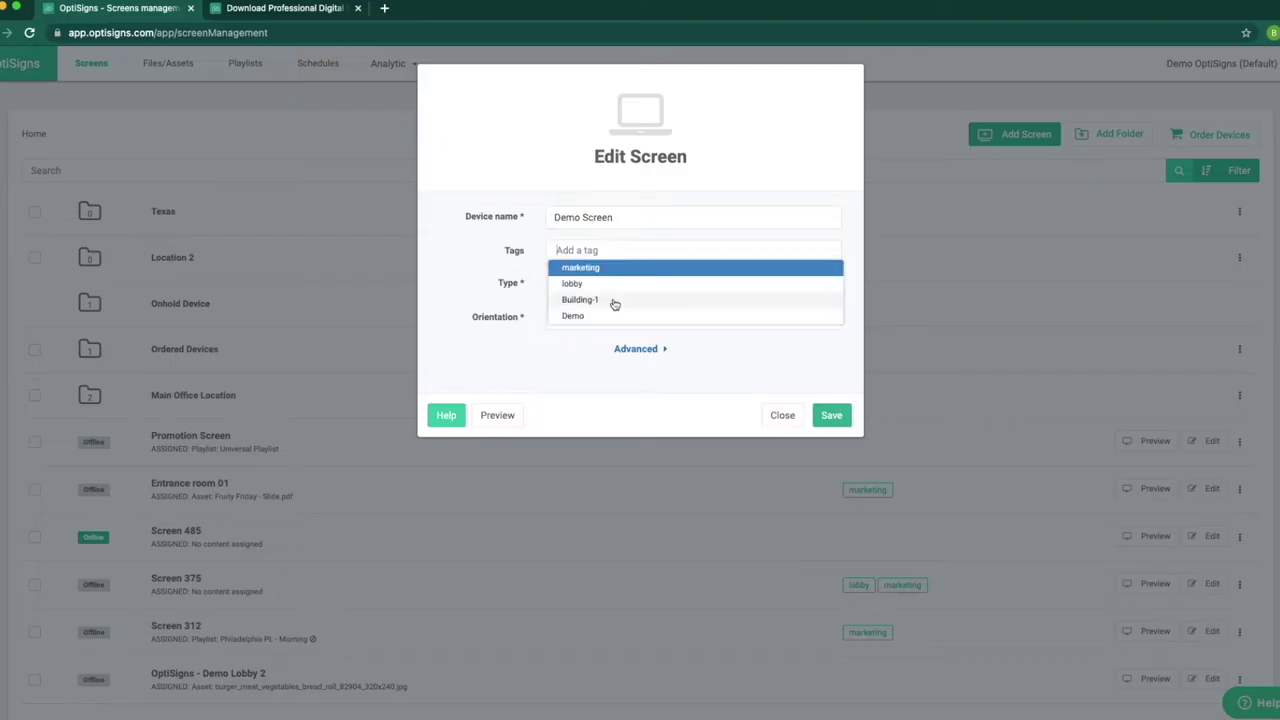
click(615, 305)
click(609, 251)
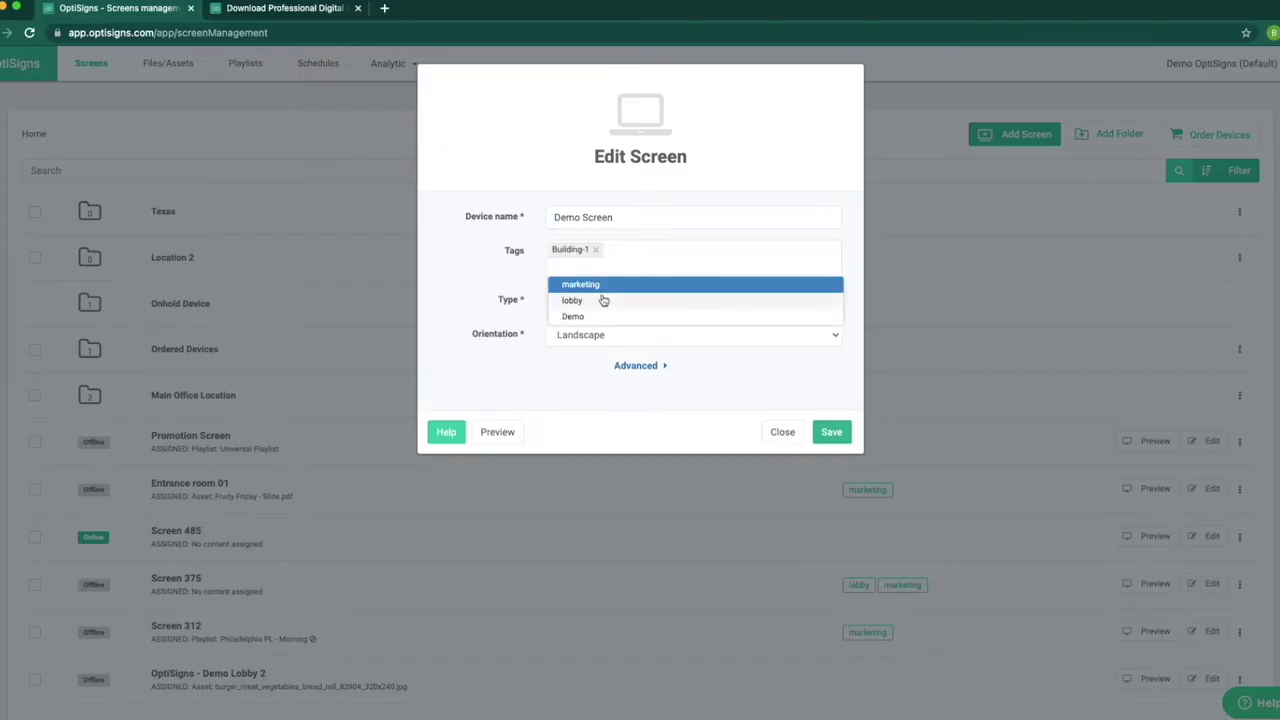
click(604, 297)
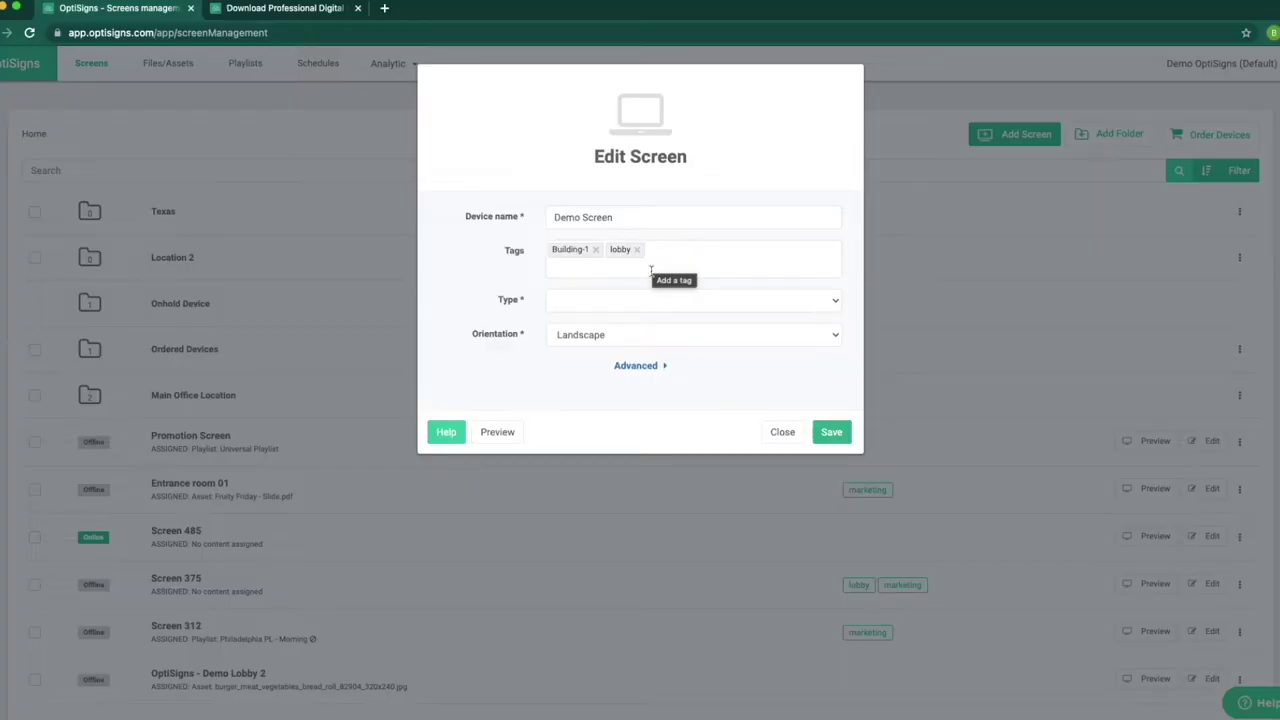
click(646, 302)
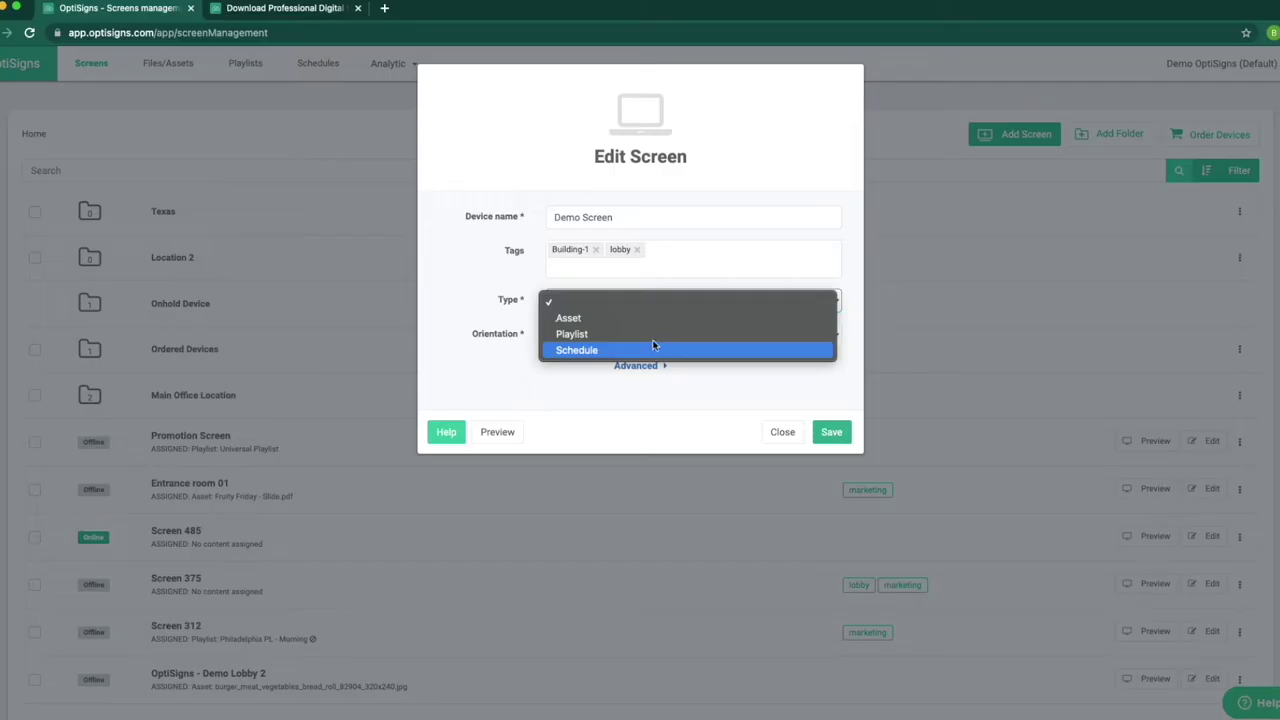
- Set Demo Screen's type to Playlist with 101 AZ Demo, save, and preview it
click(656, 333)
click(660, 335)
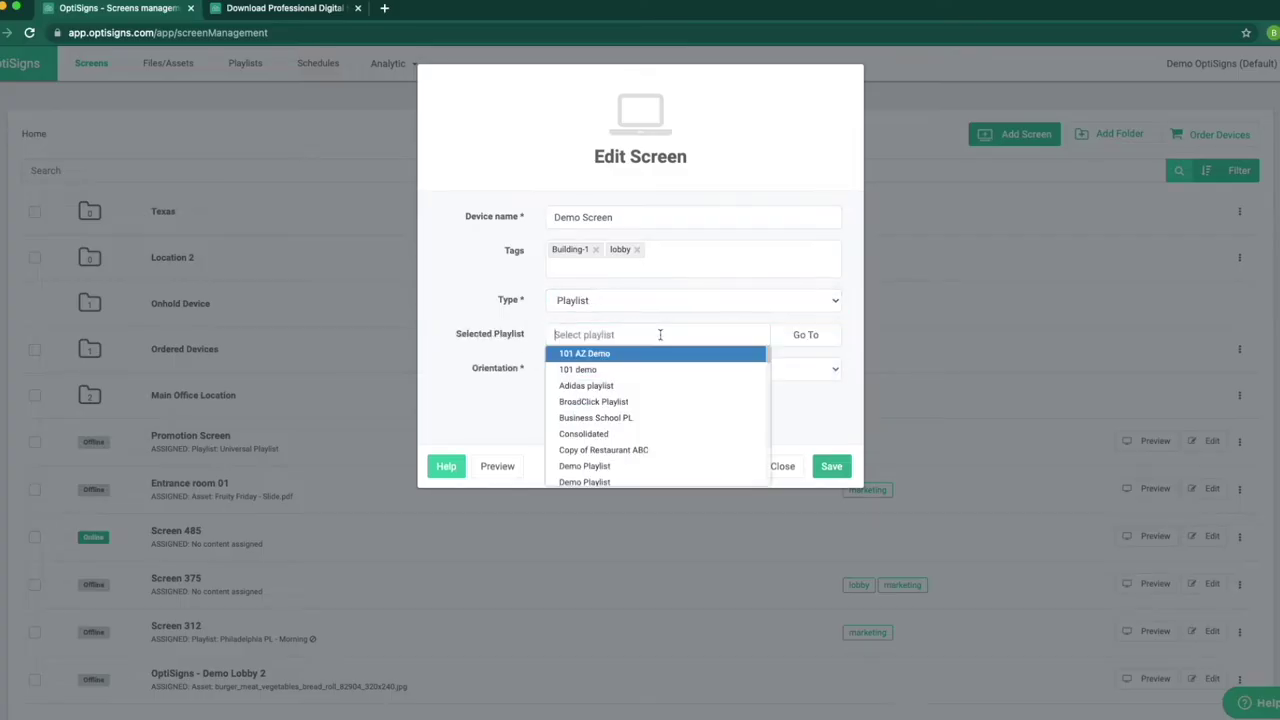
click(659, 356)
click(832, 470)
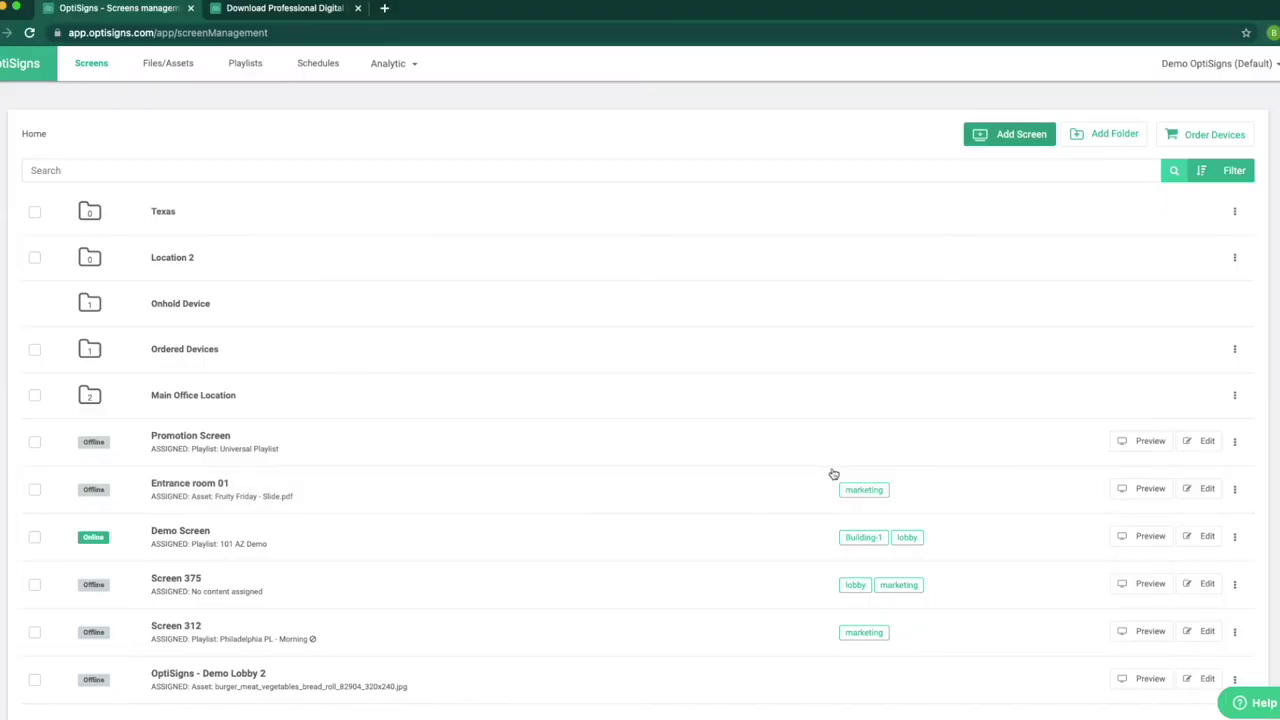
click(833, 474)
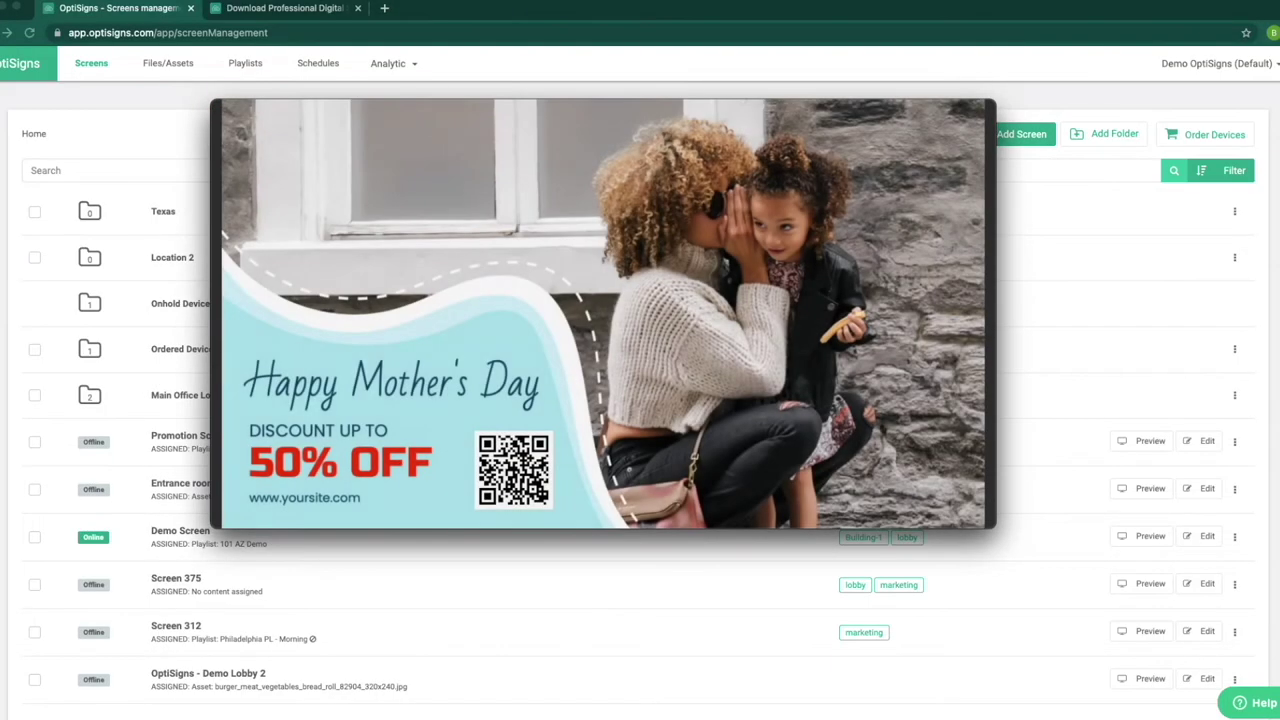
- Close the preview, open the 101 Demo folder in Files/Assets, and start a new Canvas asset
click(161, 67)
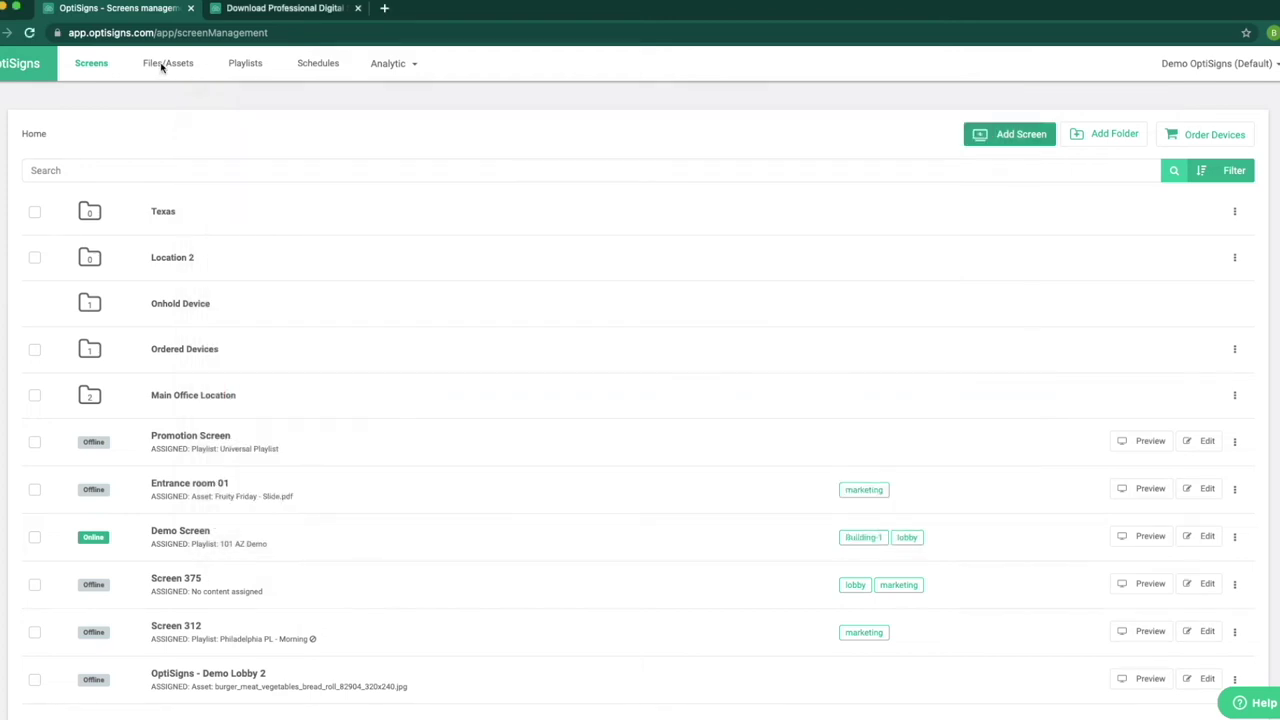
click(165, 65)
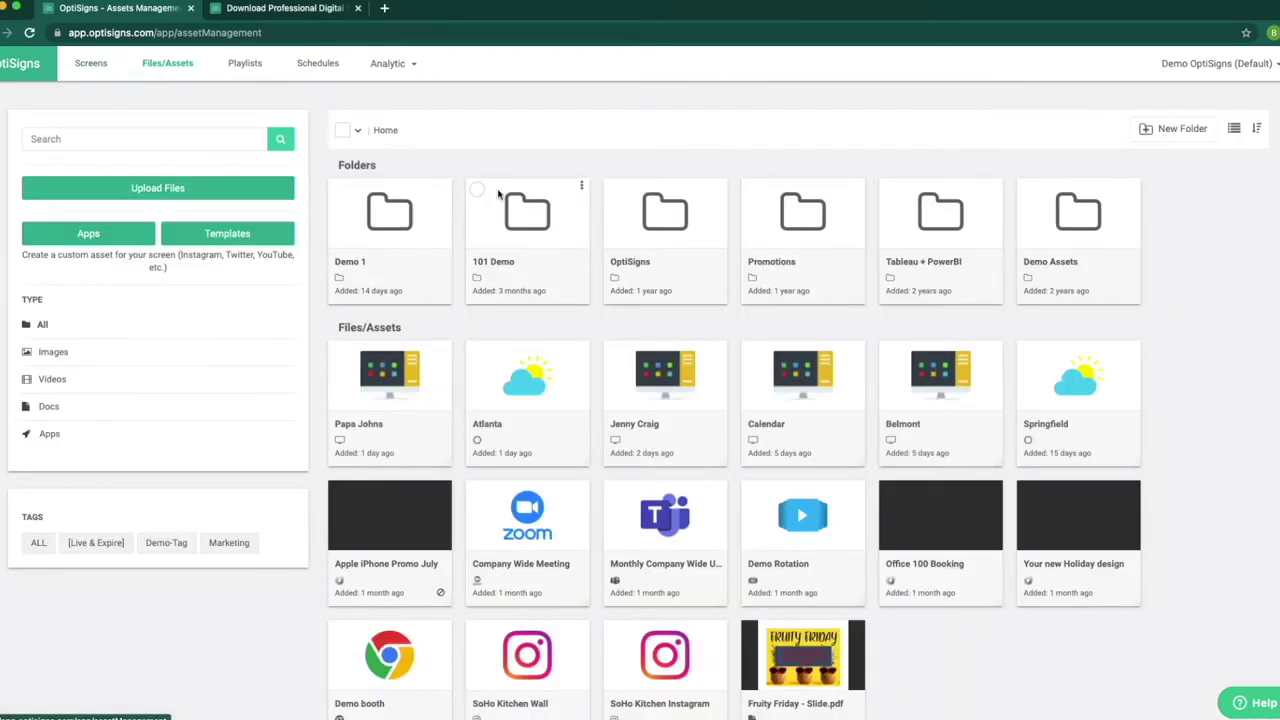
click(539, 234)
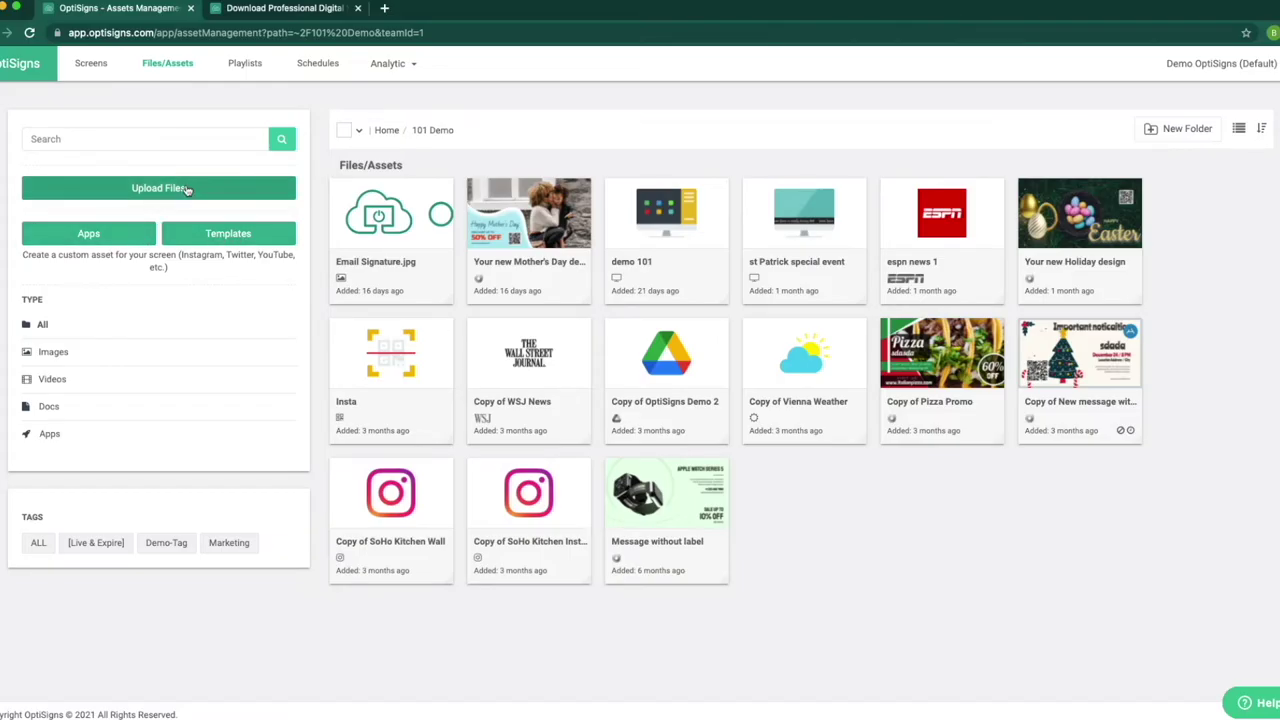
click(187, 190)
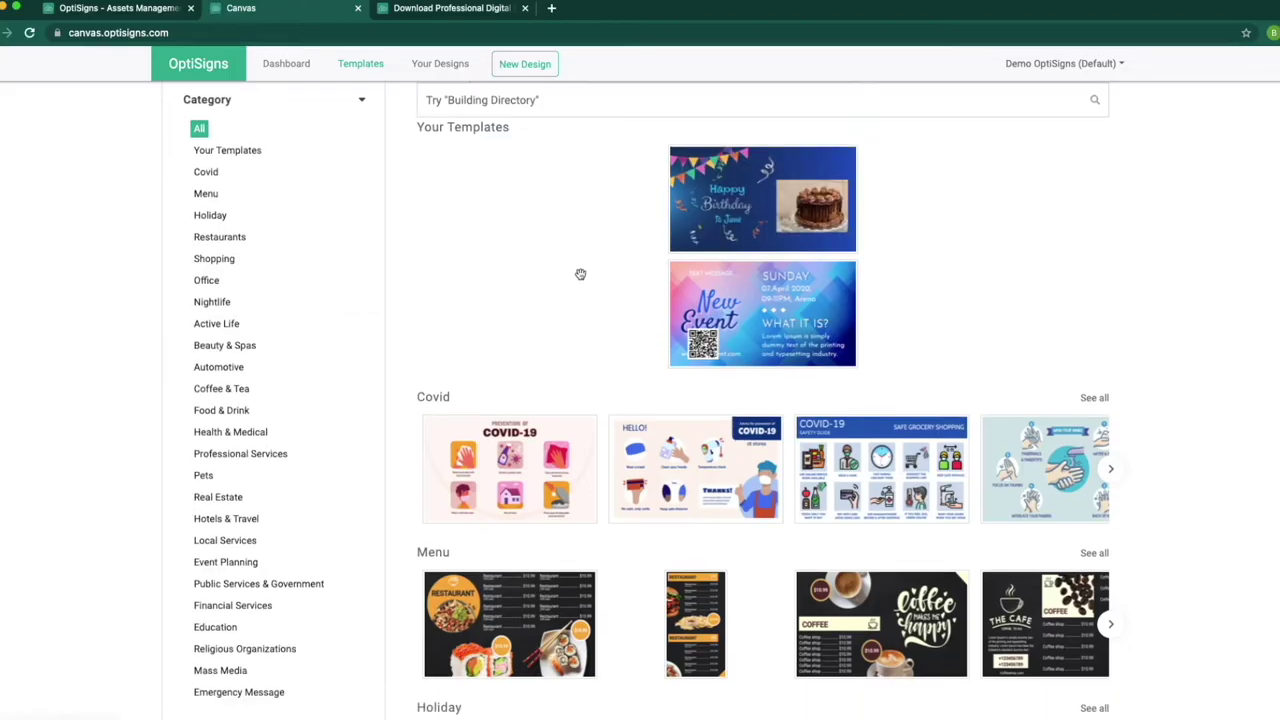
scroll(580, 274, down, 10)
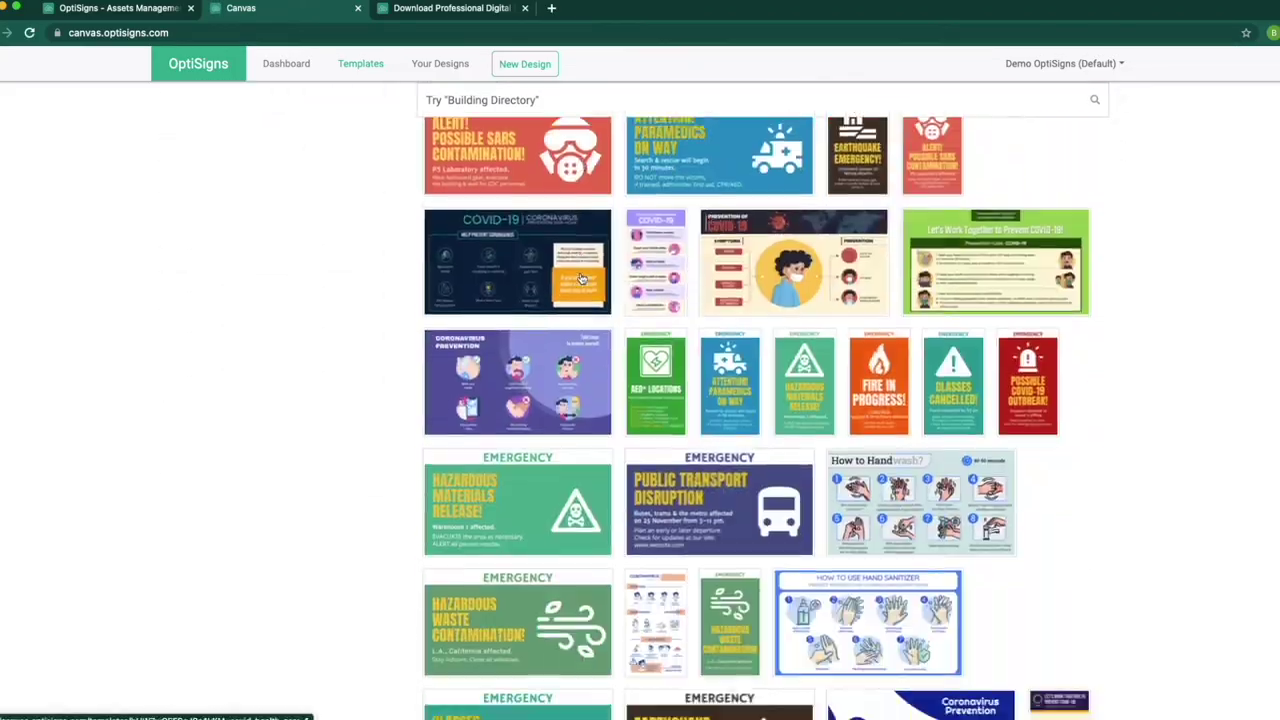
- Search the Canvas template gallery for "Mother's"
scroll(580, 274, up, 20)
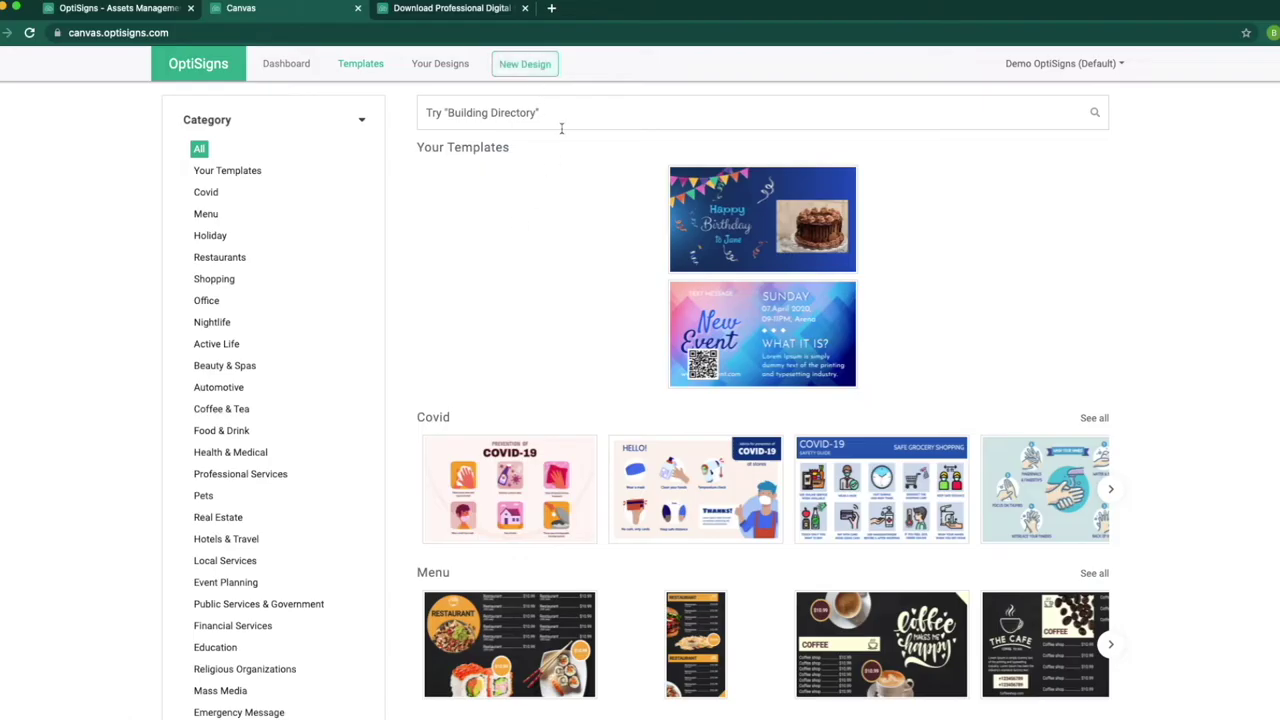
click(572, 111)
text(Mo)
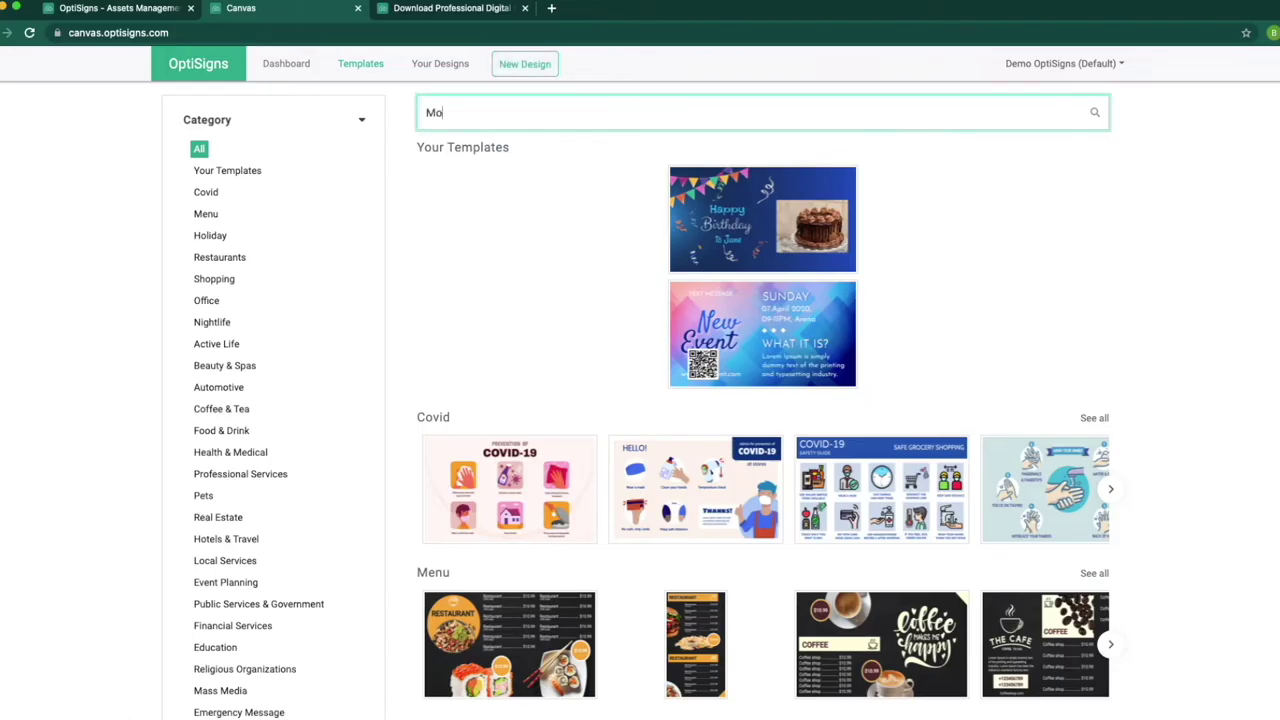
text(ther's)
key(Return)
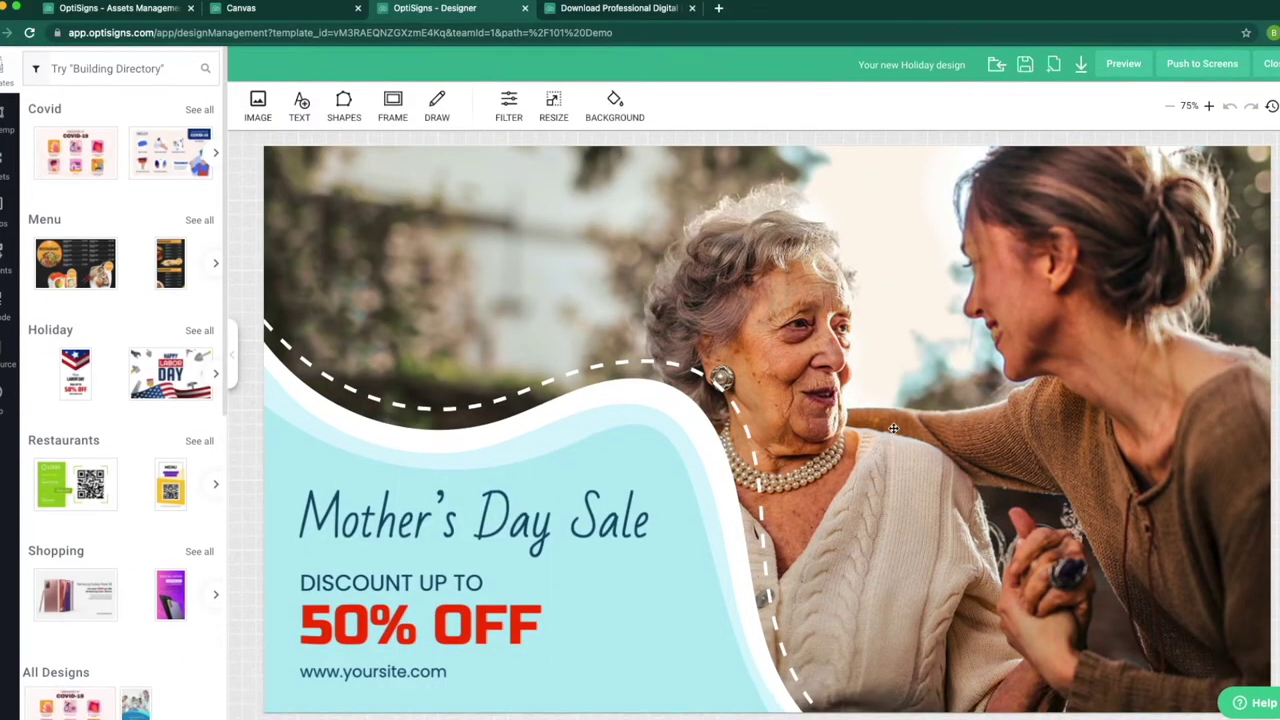
- Replace the template photo with a mother-and-daughter stock photo sent behind the graphics
click(757, 307)
key(Delete)
click(5, 225)
text(mothers day)
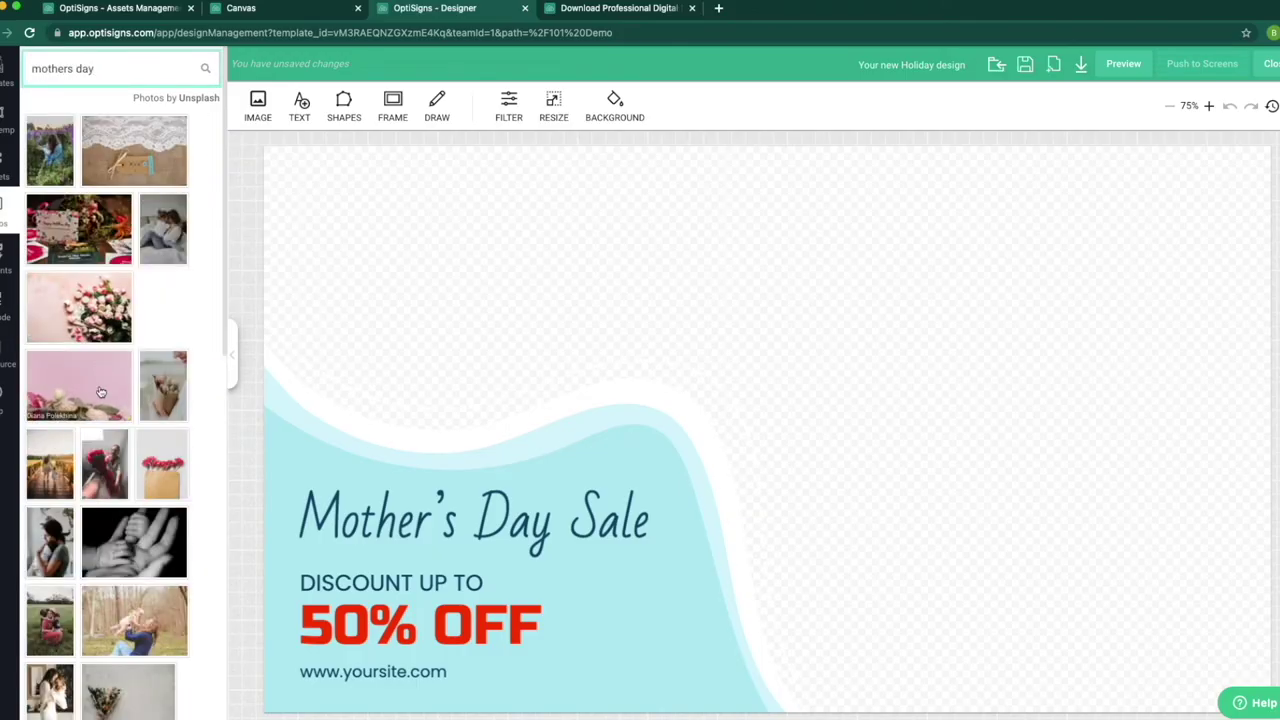
scroll(160, 591, down, 5)
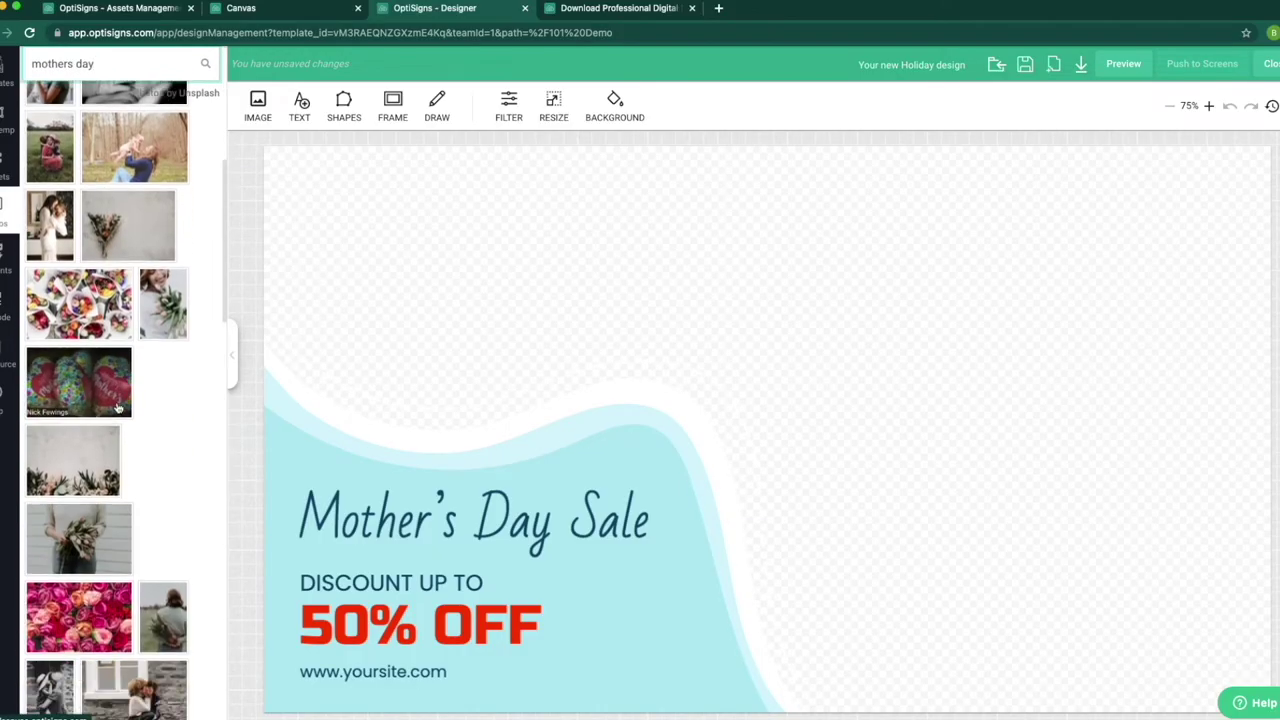
click(134, 536)
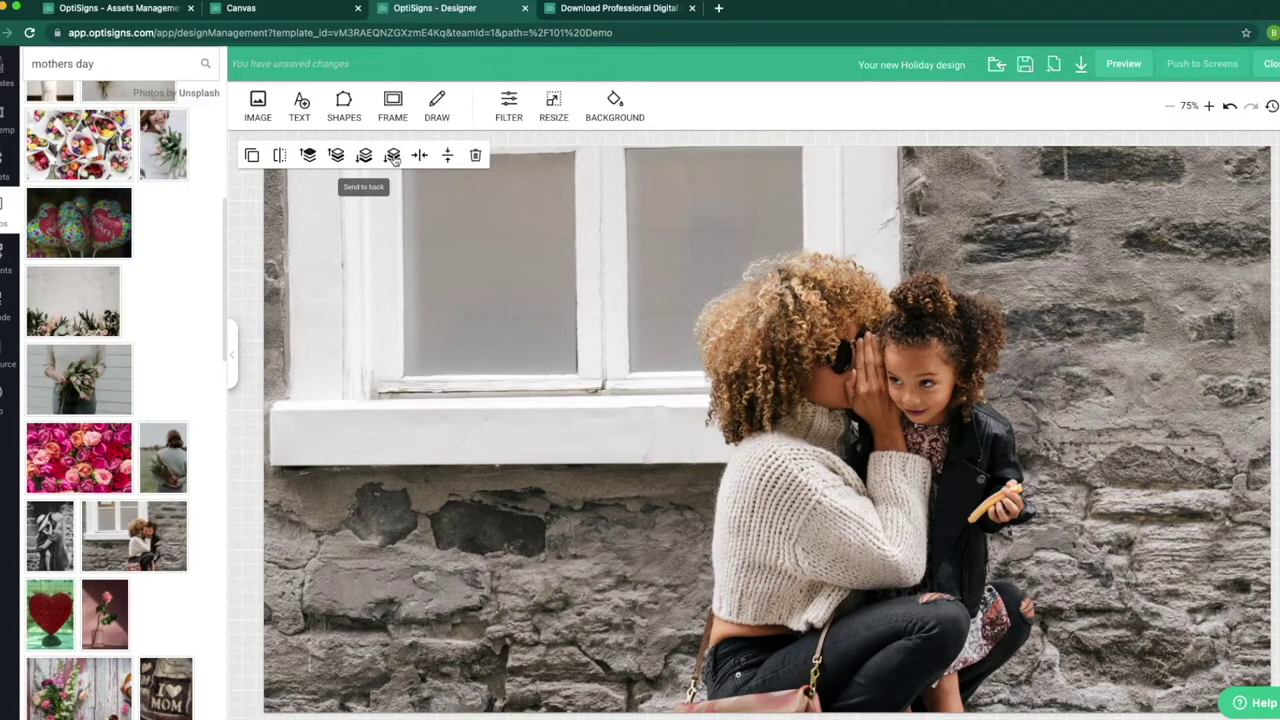
click(392, 155)
- Add a website QR code for the OptiSigns site at the lower middle of the design
click(6, 297)
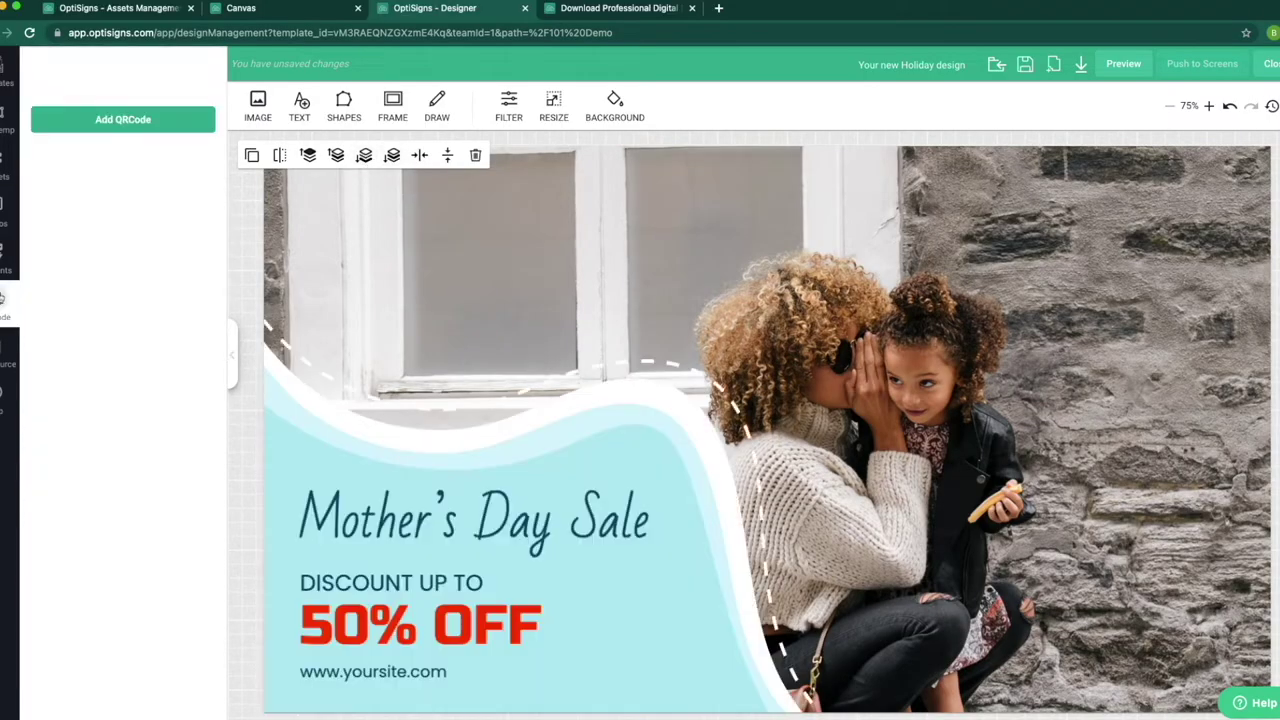
click(123, 119)
drag(830, 480, 647, 608)
click(123, 222)
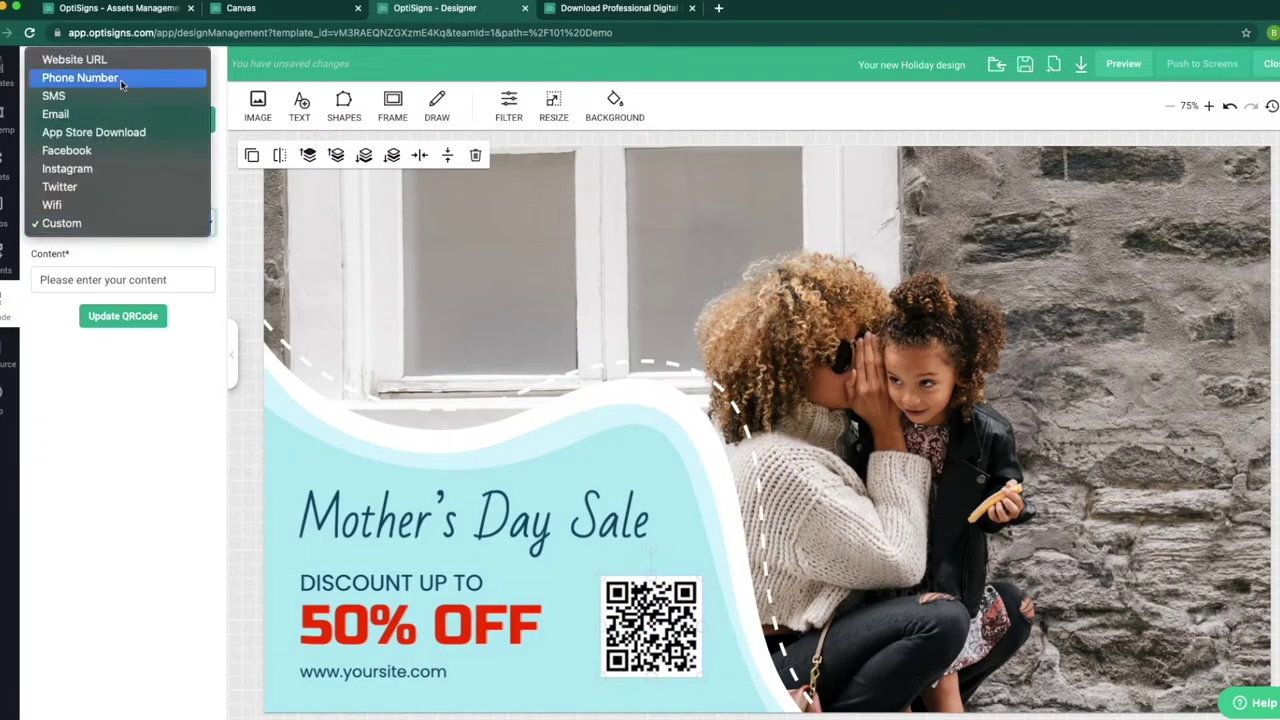
click(80, 57)
click(120, 280)
text(https://www.optisigns.com)
click(122, 316)
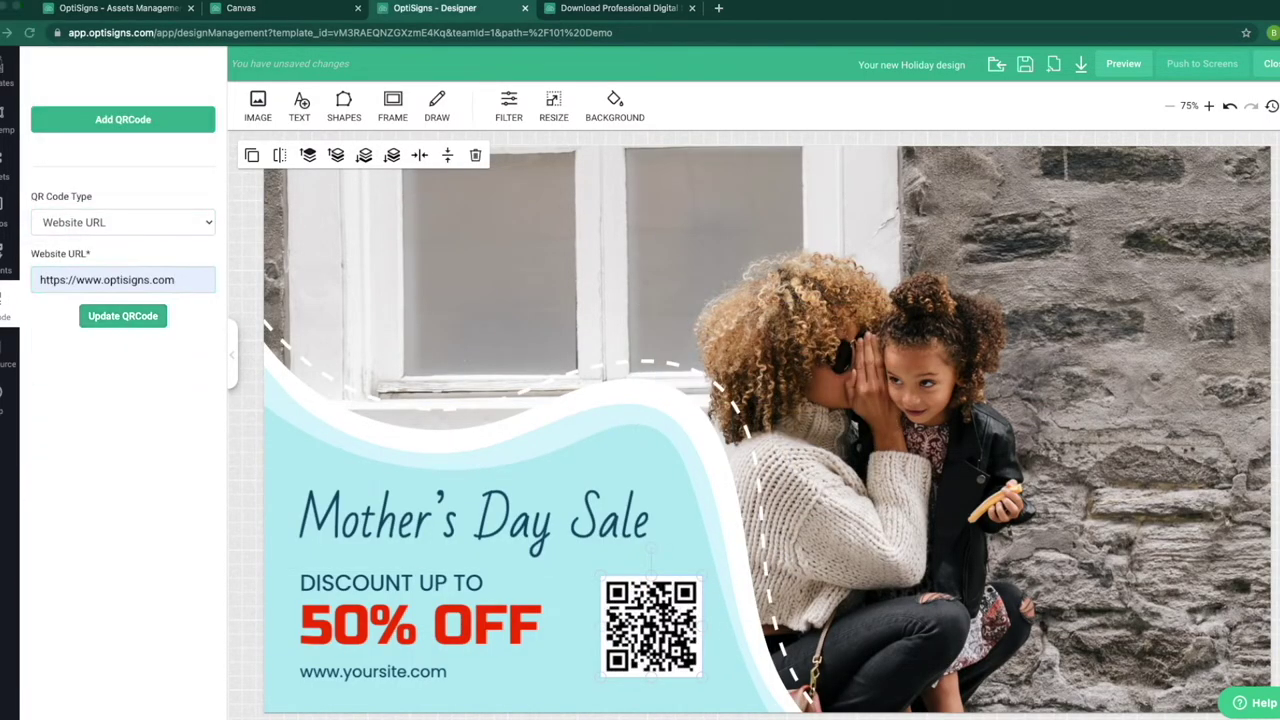
- Add a live clock widget and a weather widget, then close the designer tab
click(3, 162)
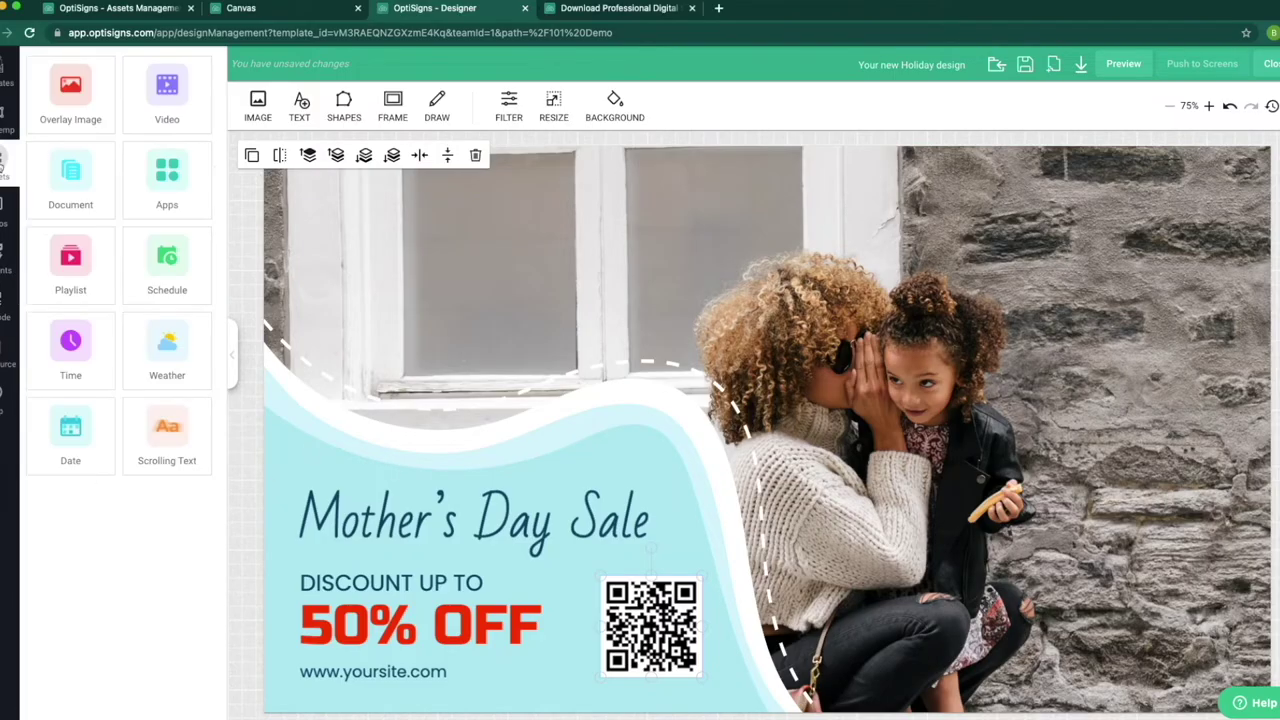
click(89, 371)
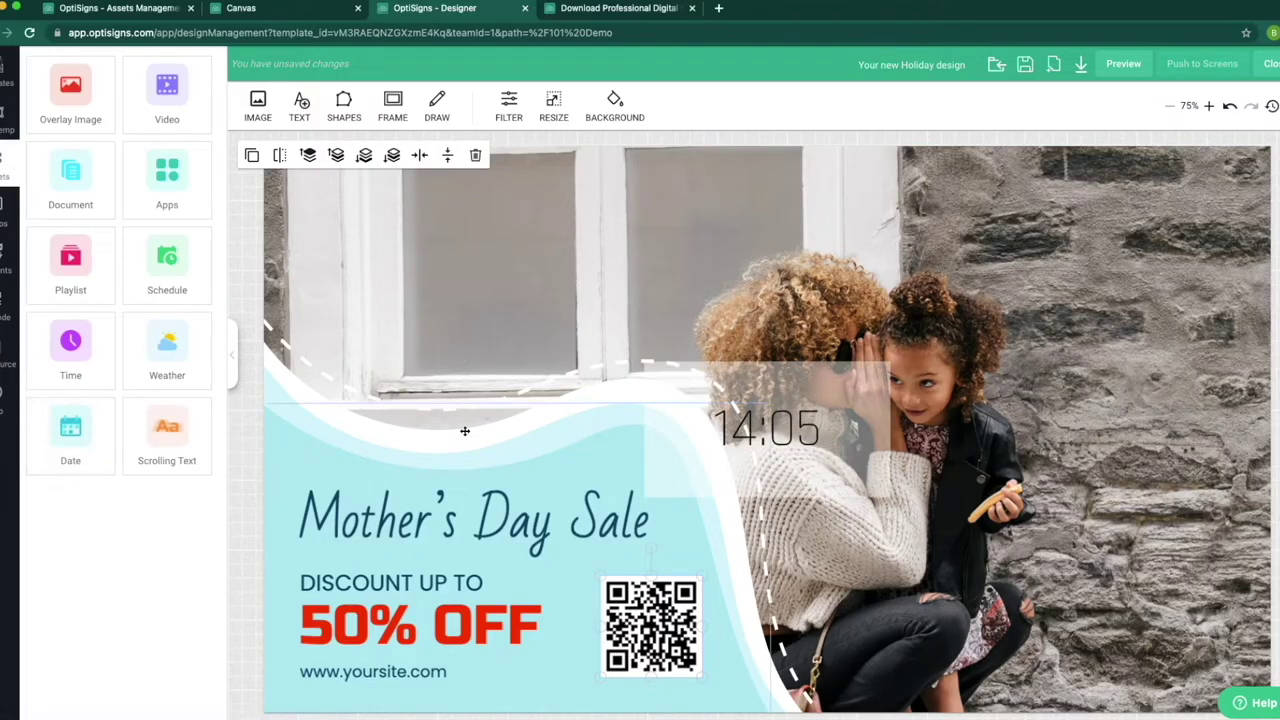
click(170, 368)
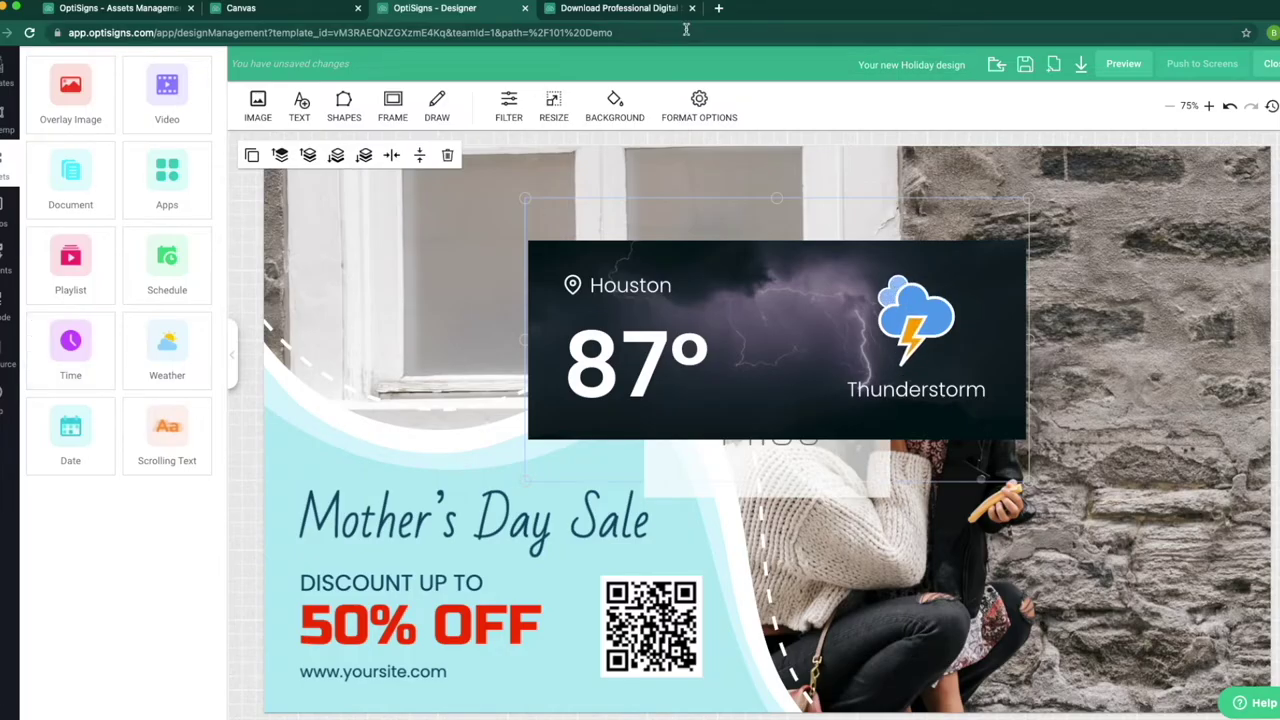
click(524, 8)
- Leave the design without saving, close the Canvas tab, and return to Assets Management
click(681, 262)
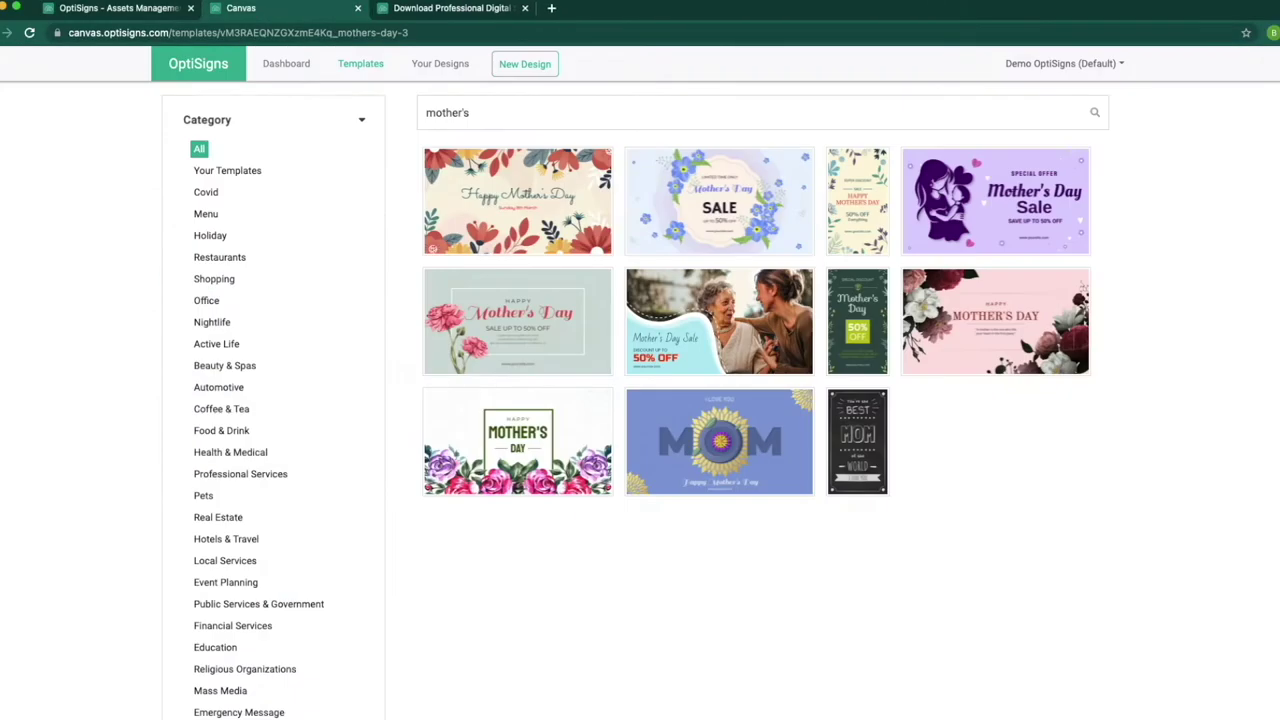
click(359, 8)
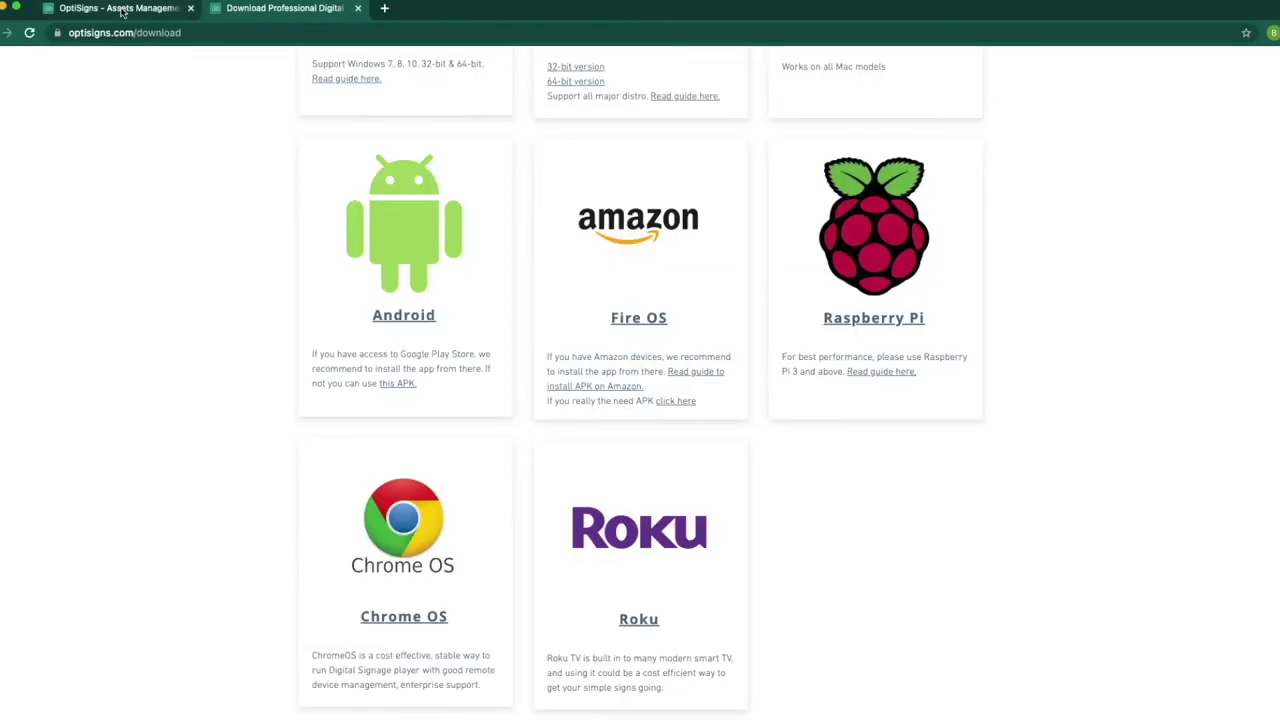
click(125, 8)
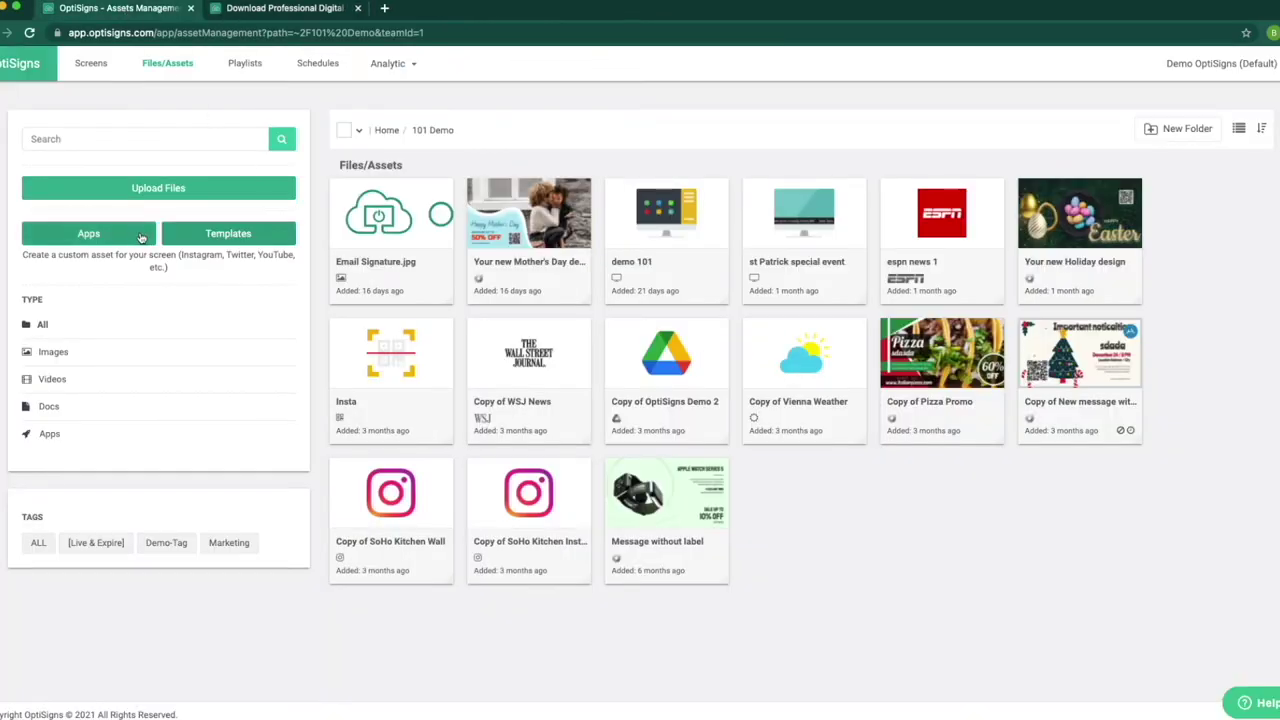
- Browse the Apps gallery and choose the Weather app for a new asset
click(141, 236)
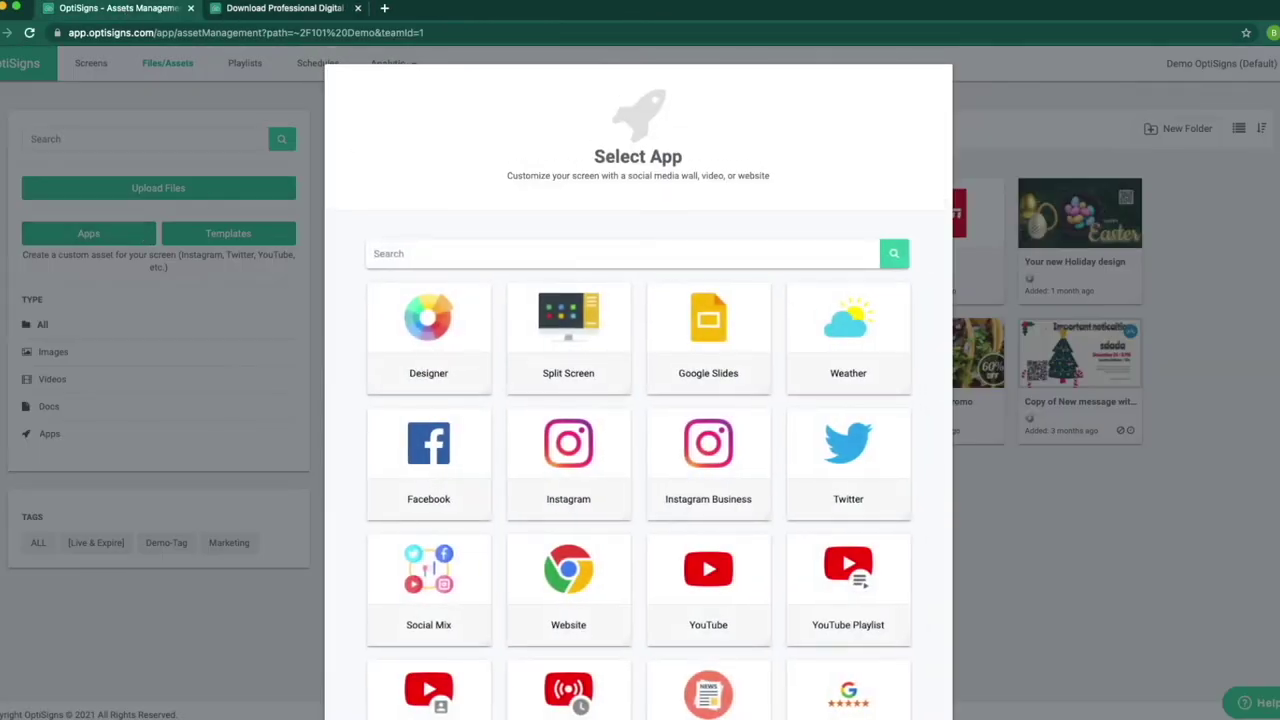
scroll(646, 349, down, 5)
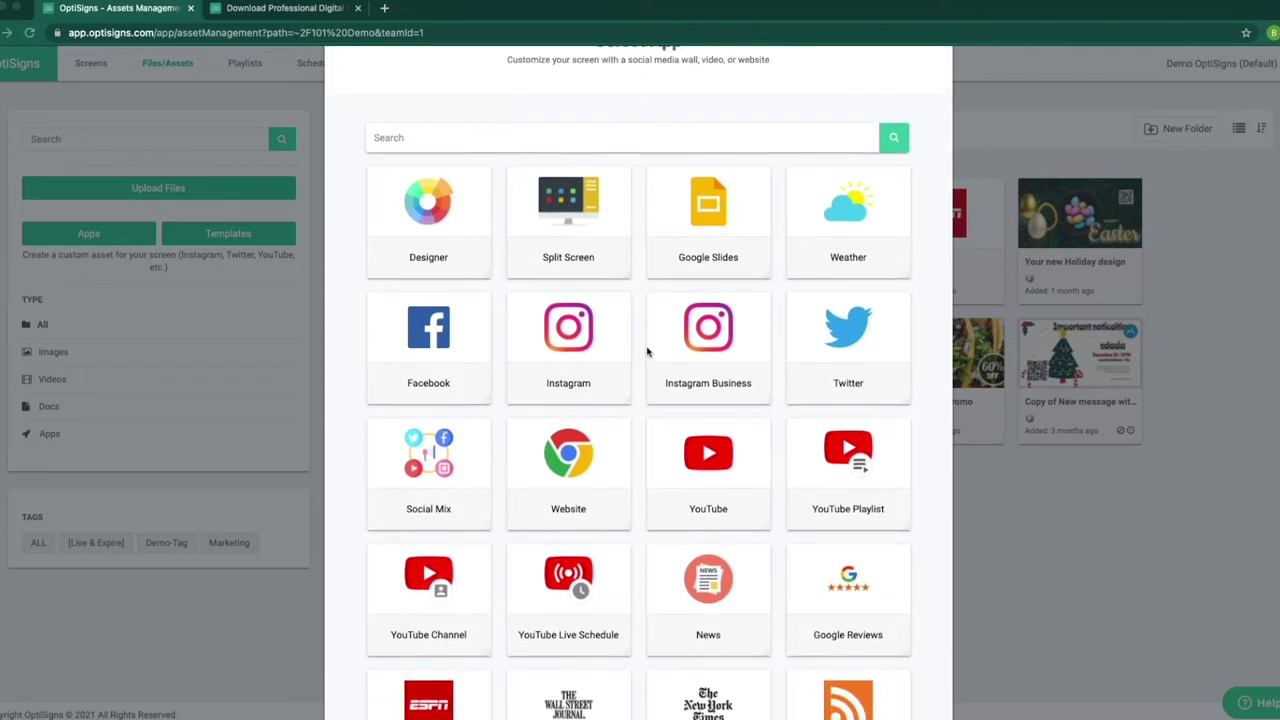
scroll(648, 351, down, 6)
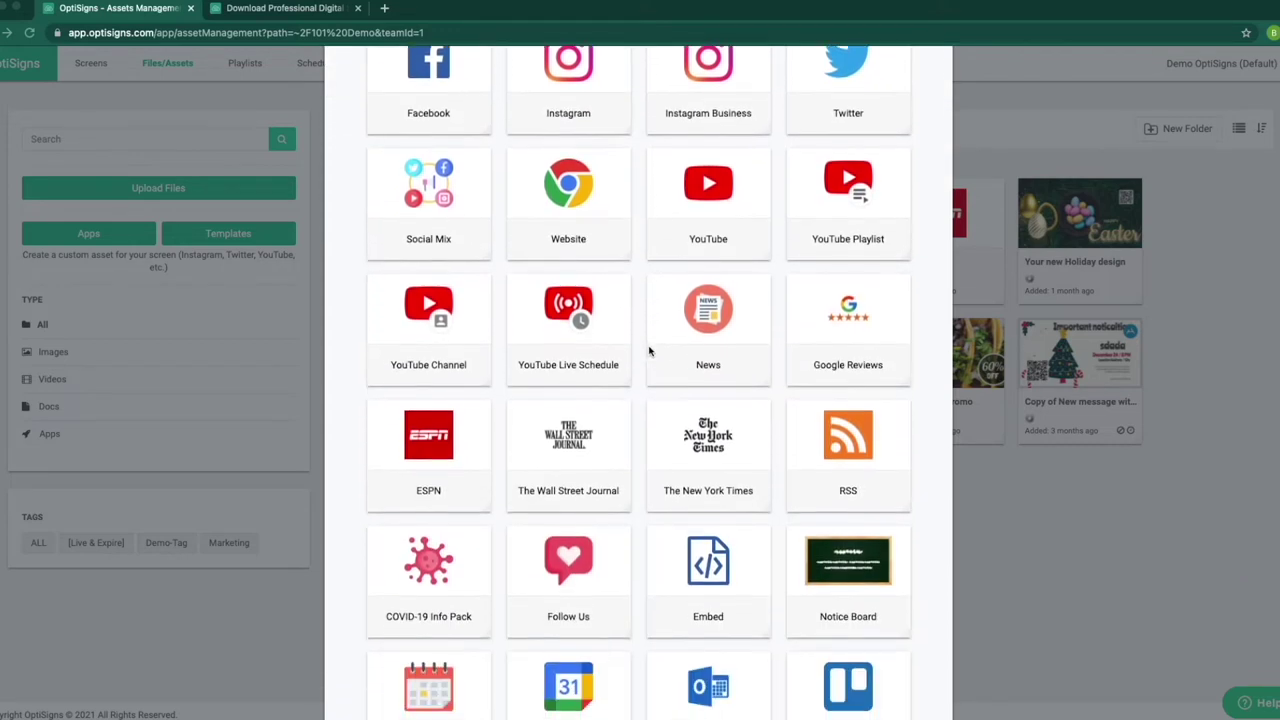
scroll(648, 351, down, 8)
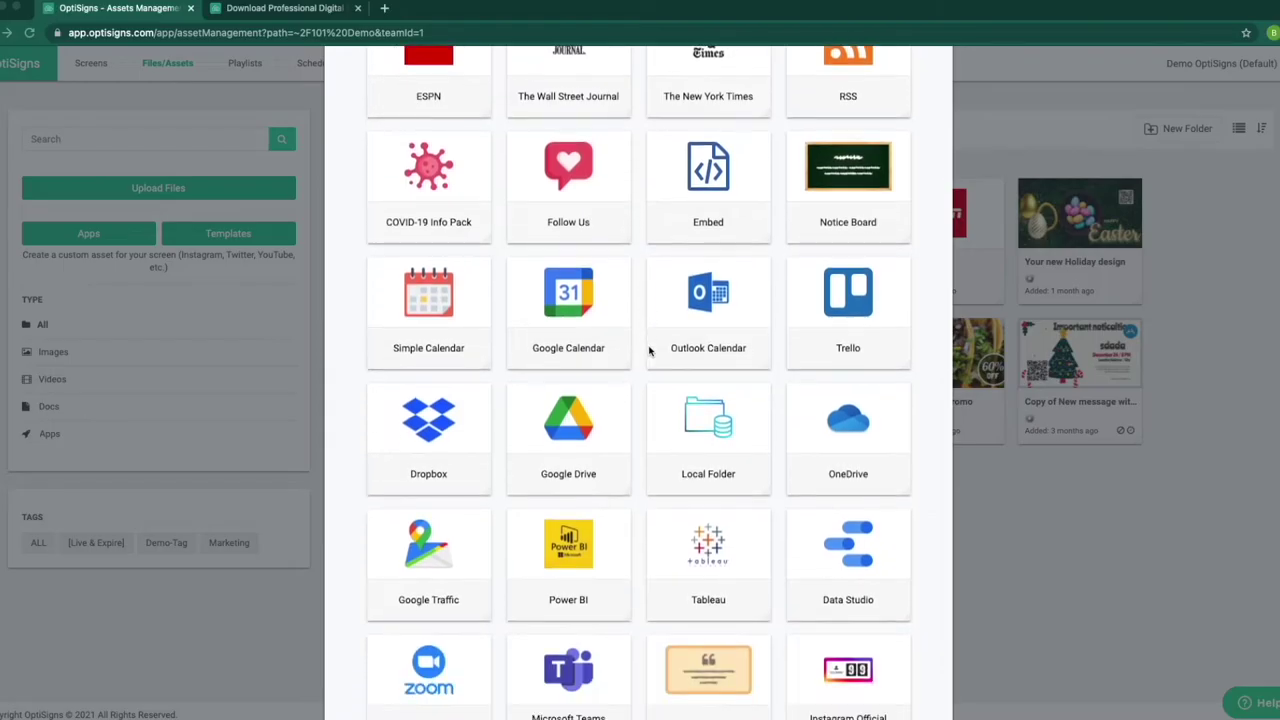
scroll(648, 351, down, 8)
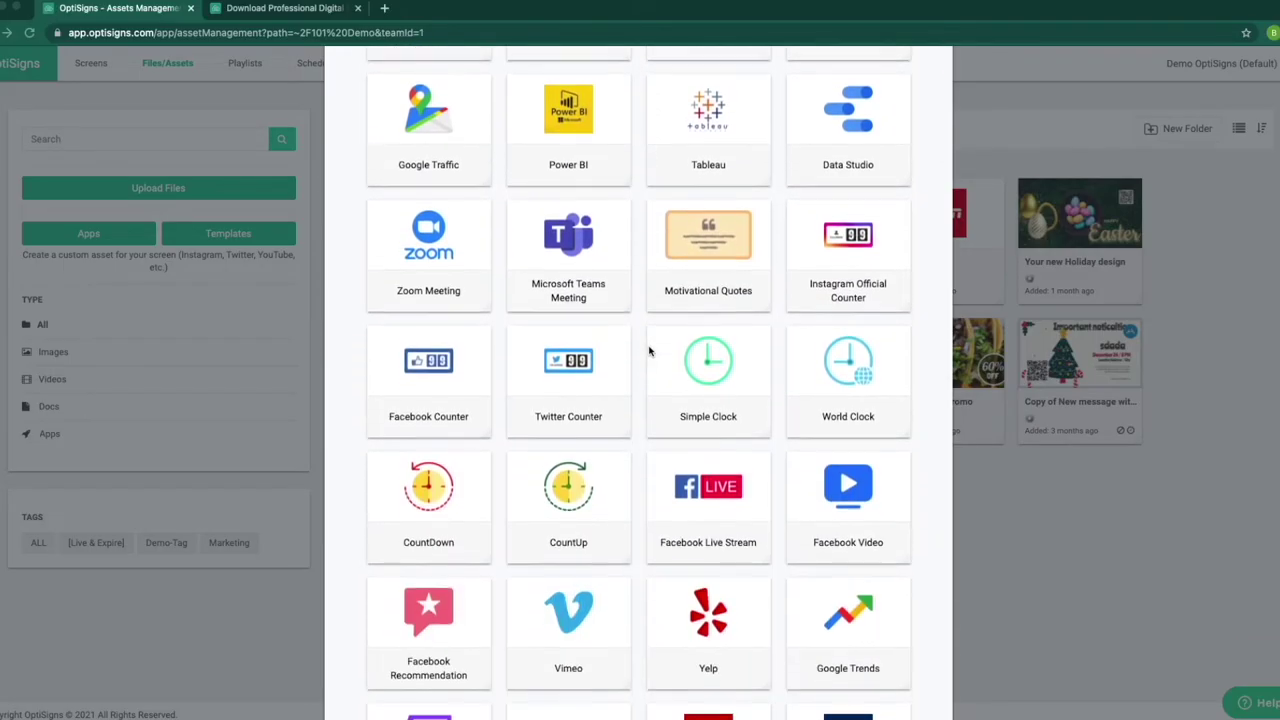
scroll(648, 351, down, 10)
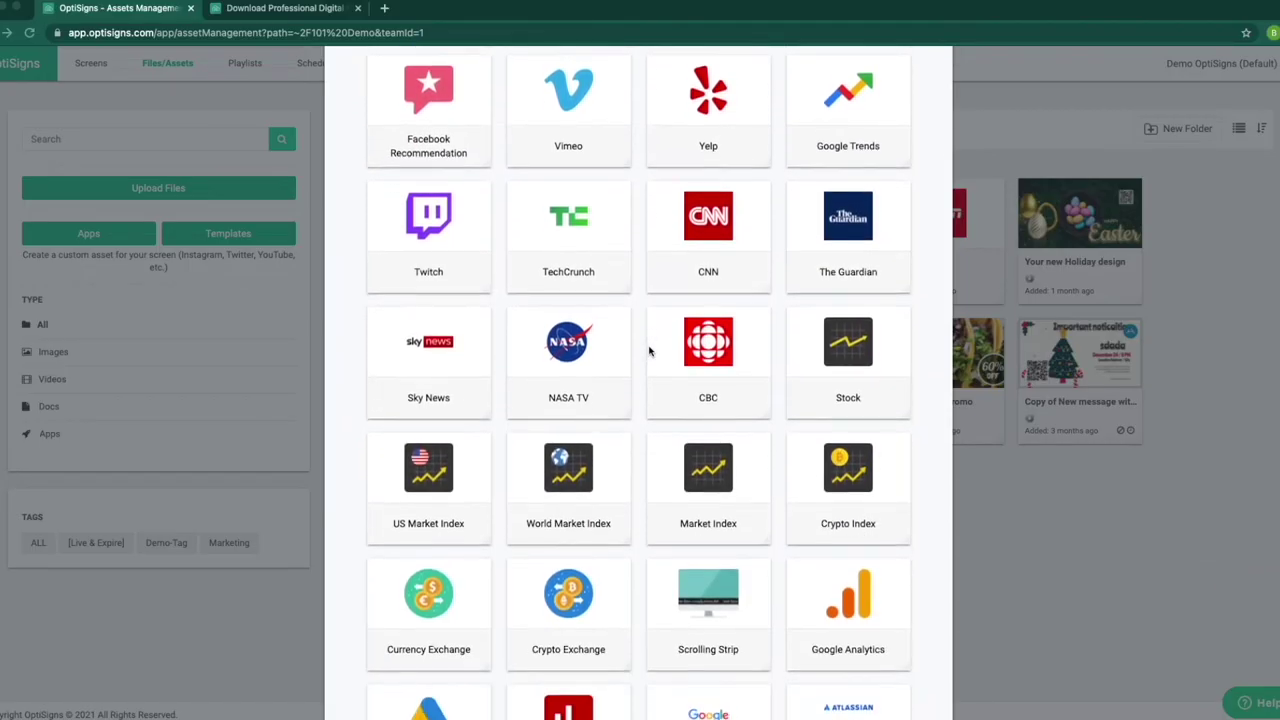
scroll(648, 351, down, 5)
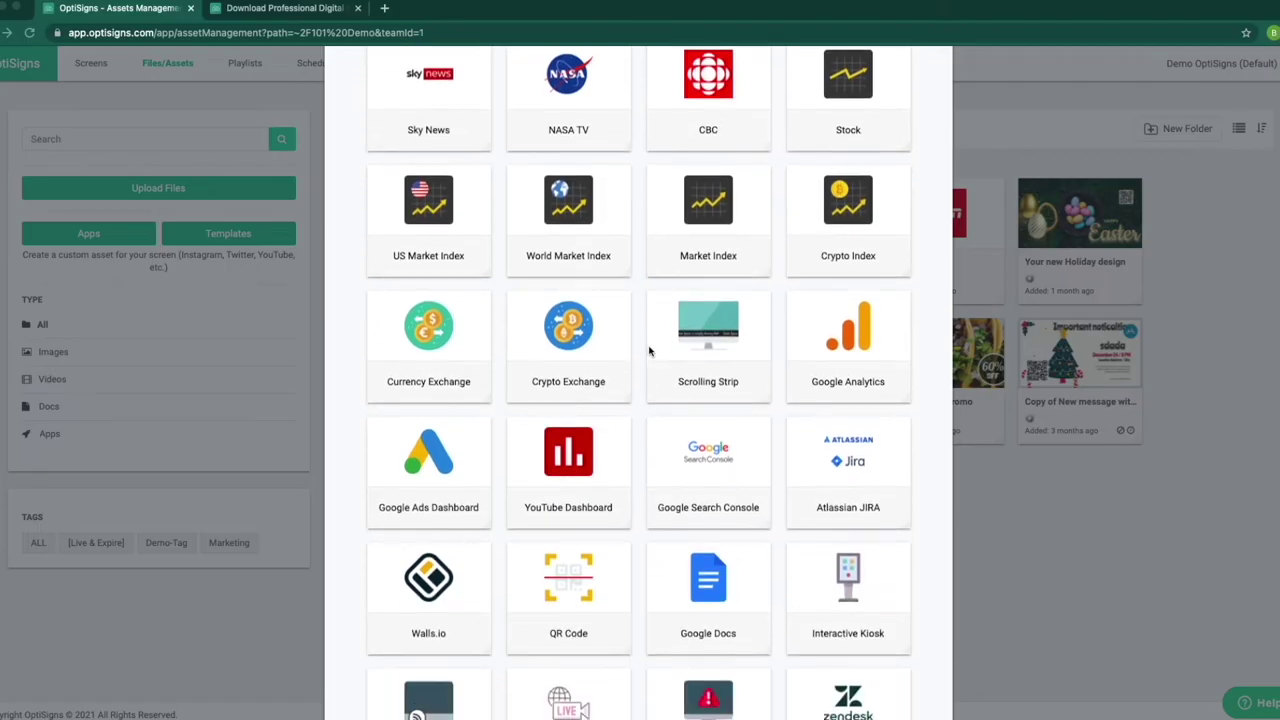
scroll(648, 351, down, 7)
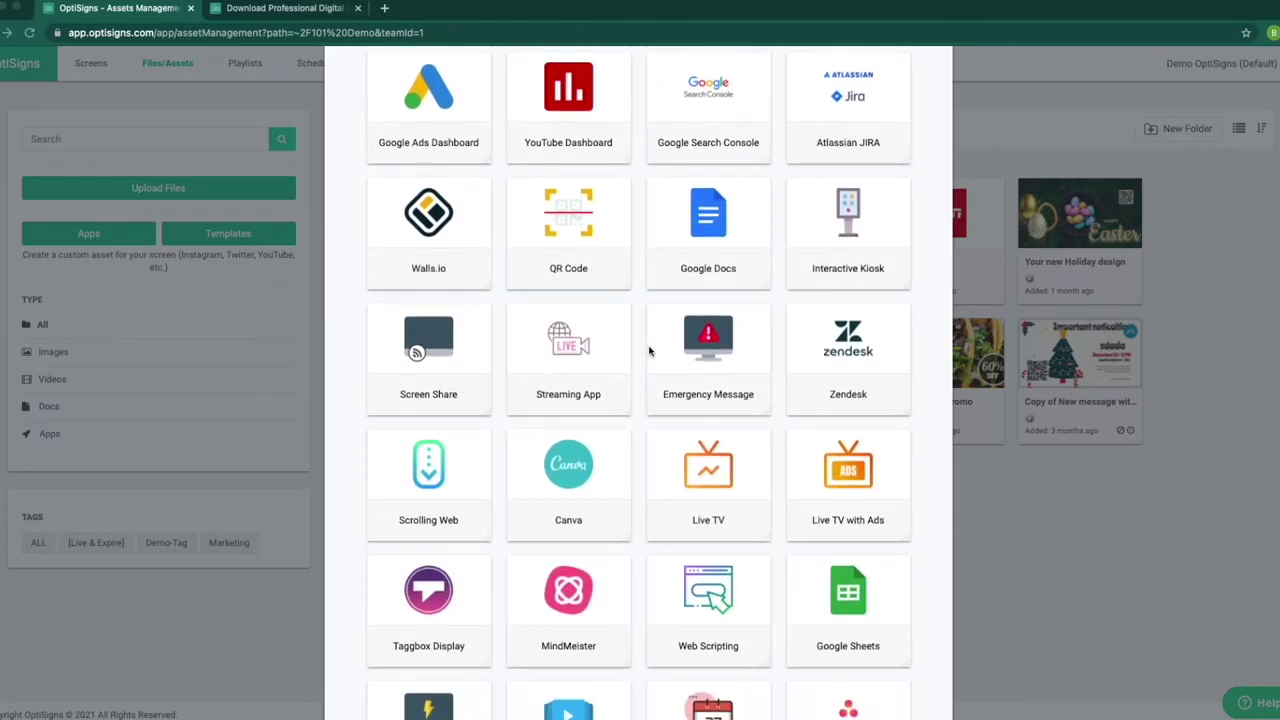
scroll(648, 351, down, 2)
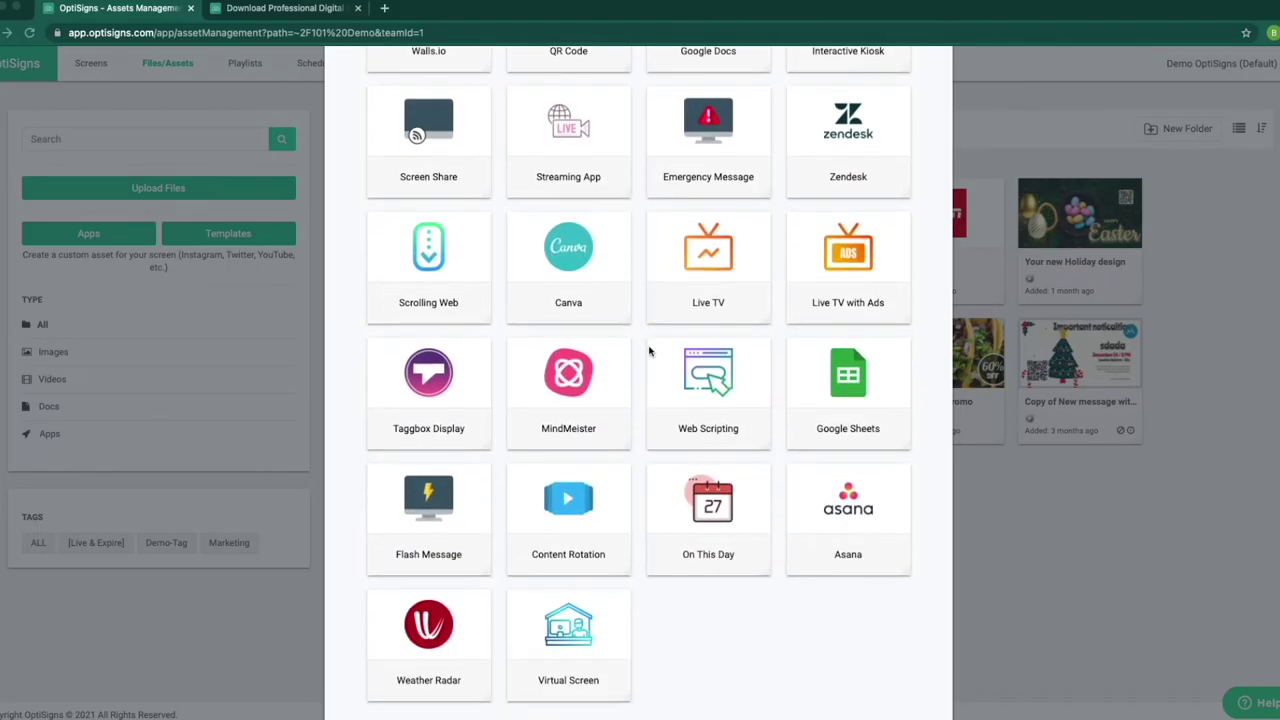
scroll(648, 351, down, 2)
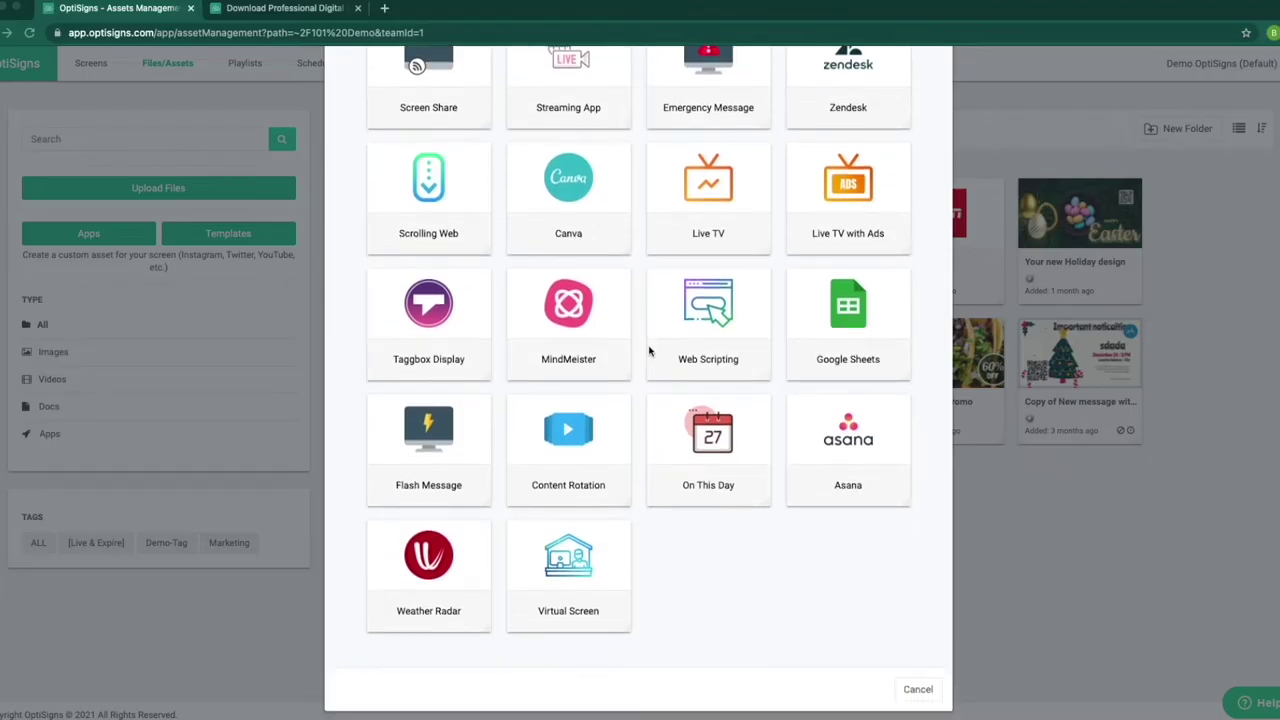
scroll(648, 351, up, 13)
scroll(648, 351, up, 5)
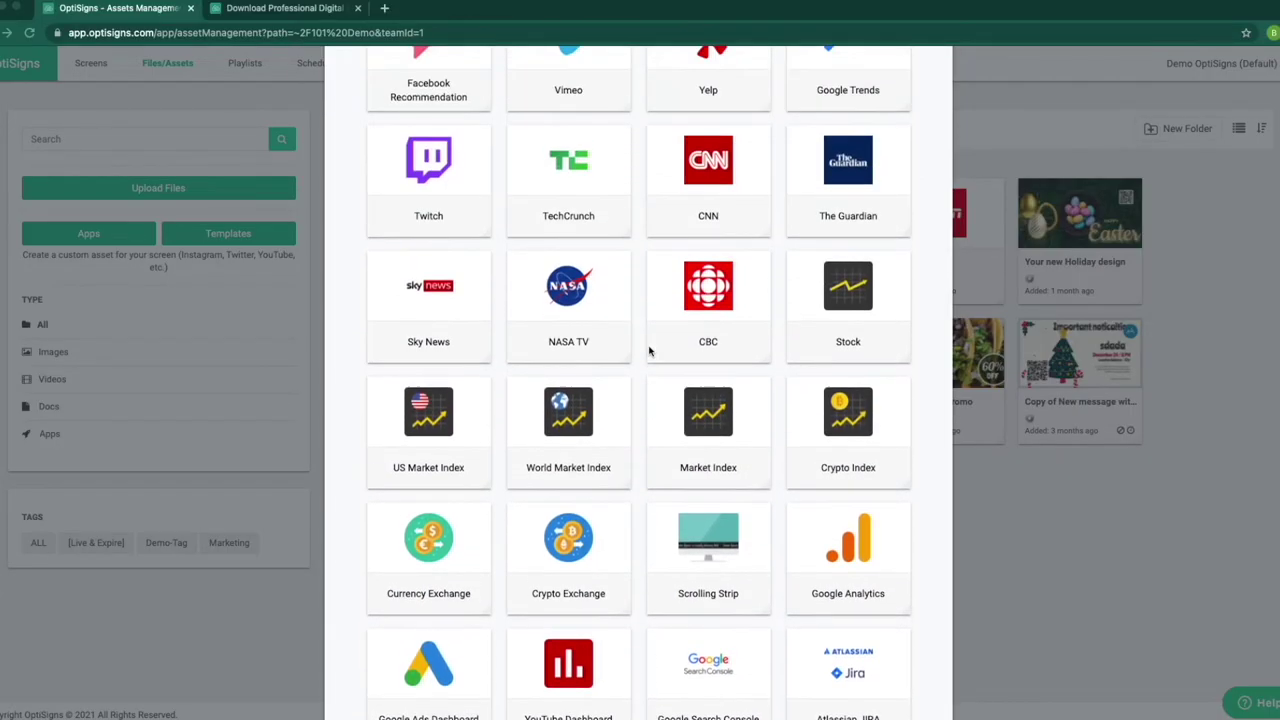
scroll(648, 351, up, 15)
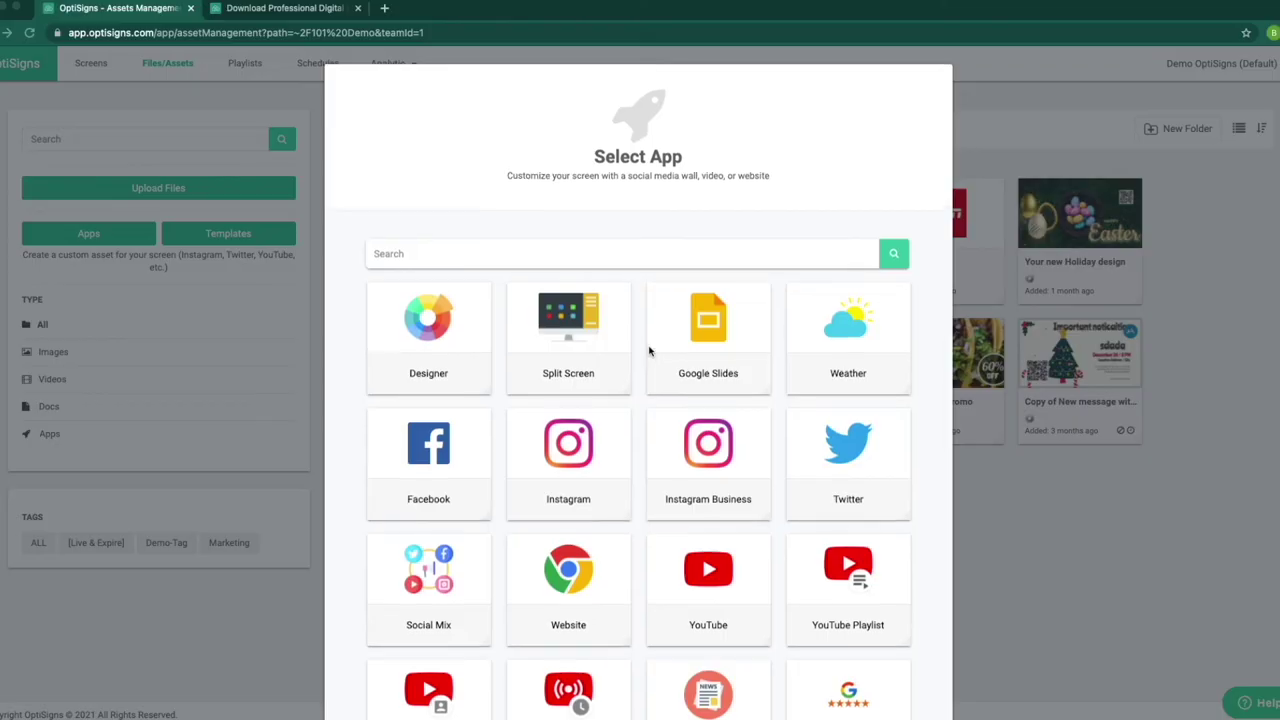
click(831, 338)
scroll(625, 452, down, 3)
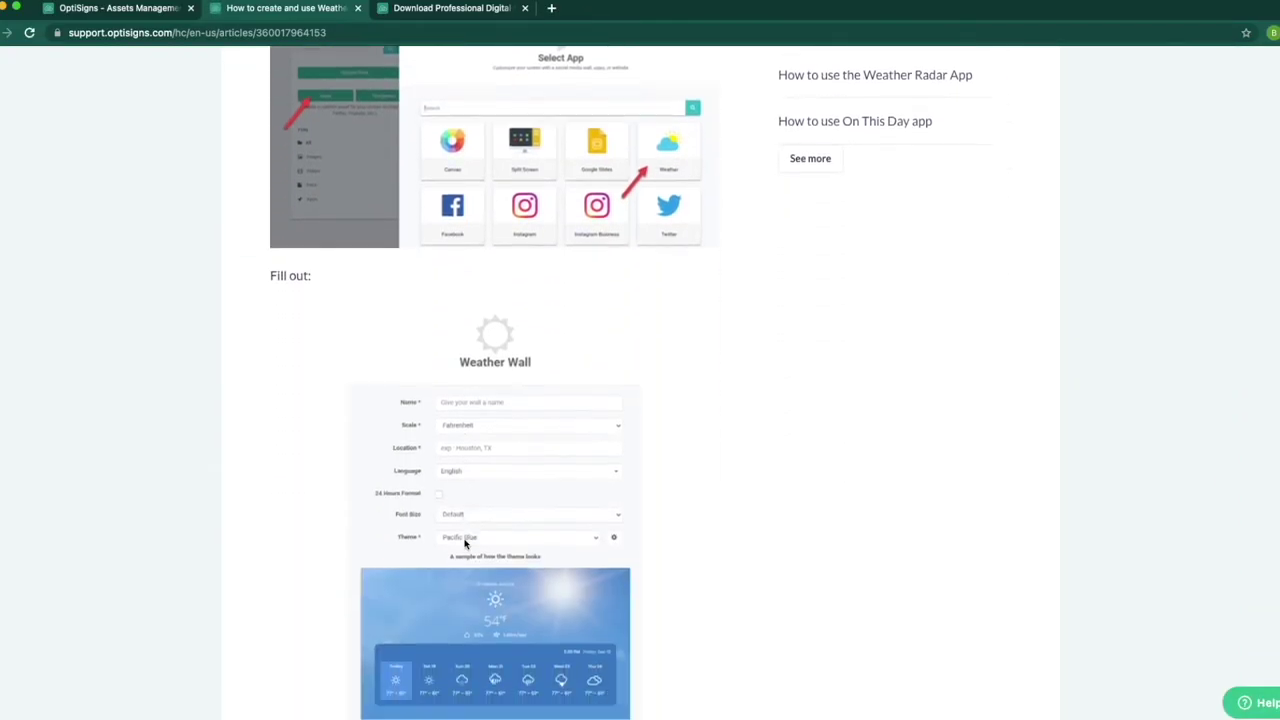
- Scroll through the Weather Wall help article, then close its tab
scroll(464, 543, down, 8)
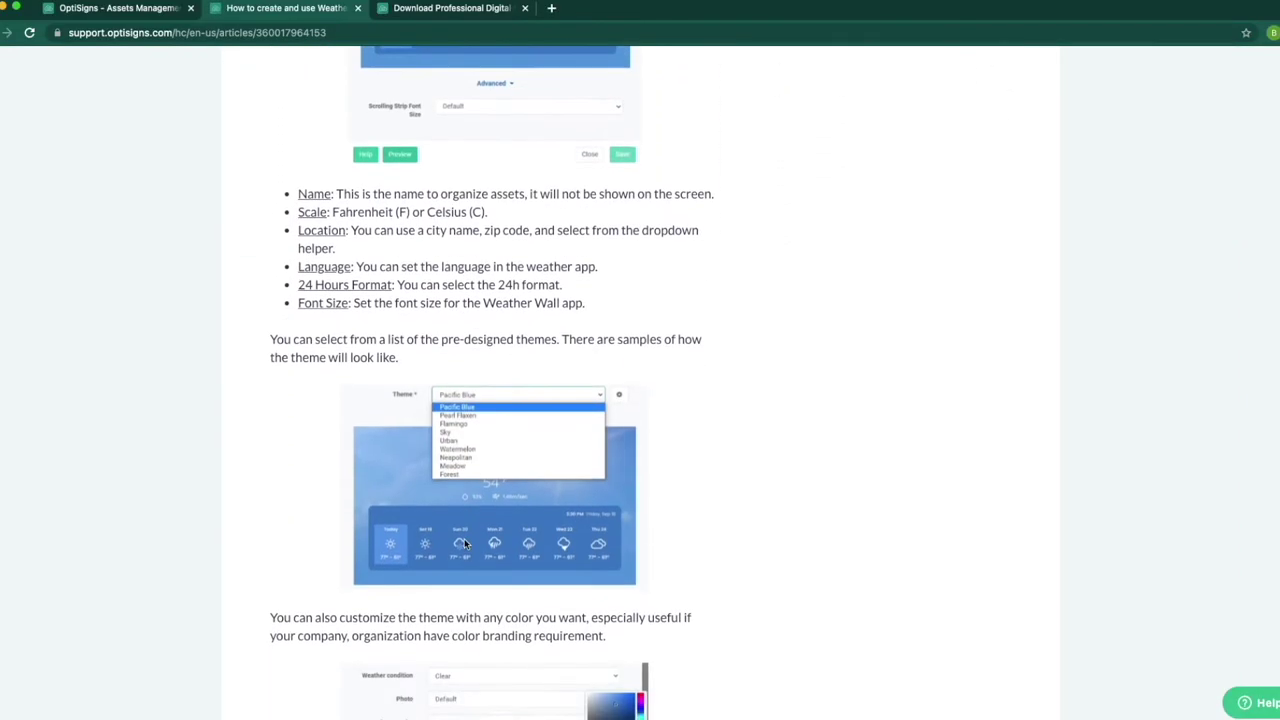
scroll(464, 543, down, 3)
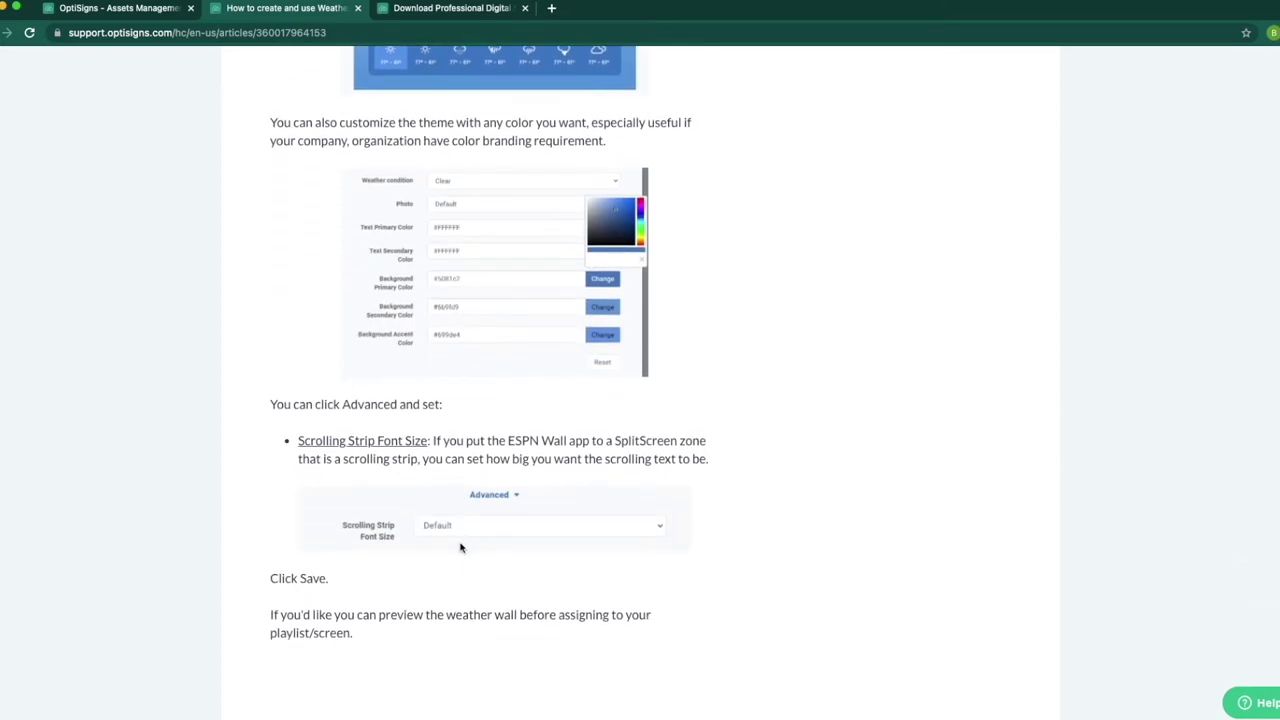
scroll(479, 455, up, 20)
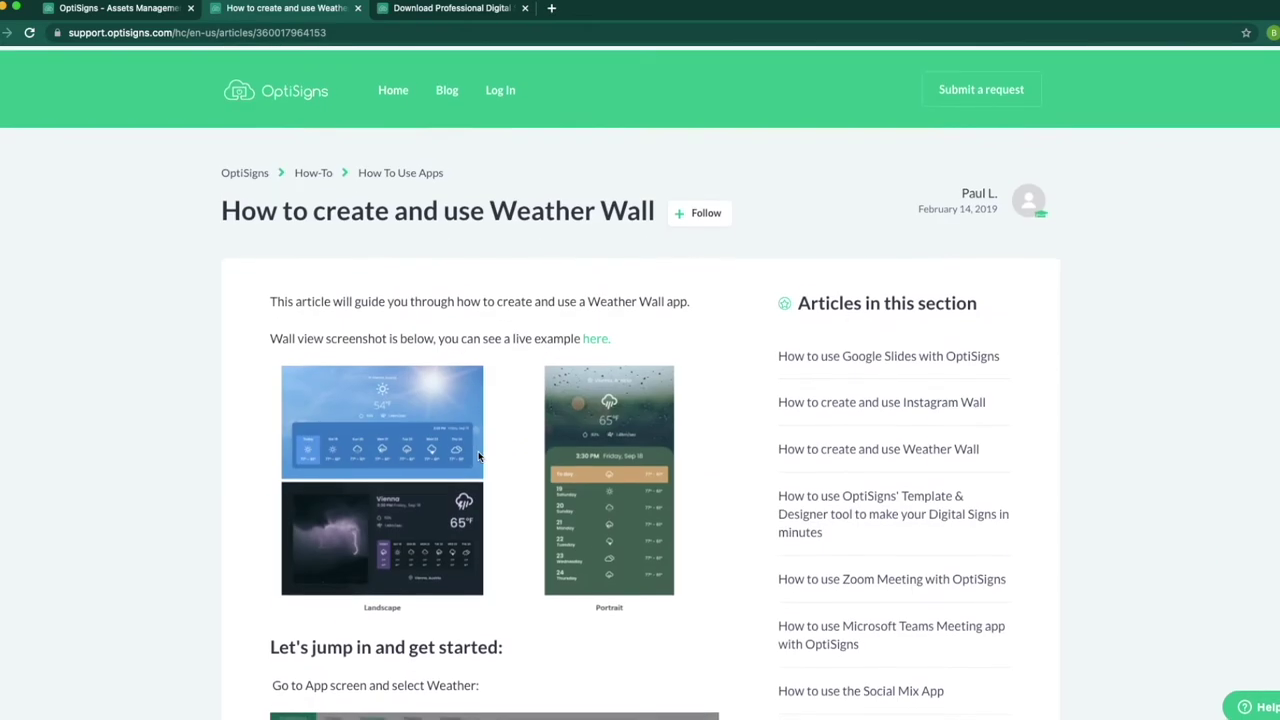
click(357, 8)
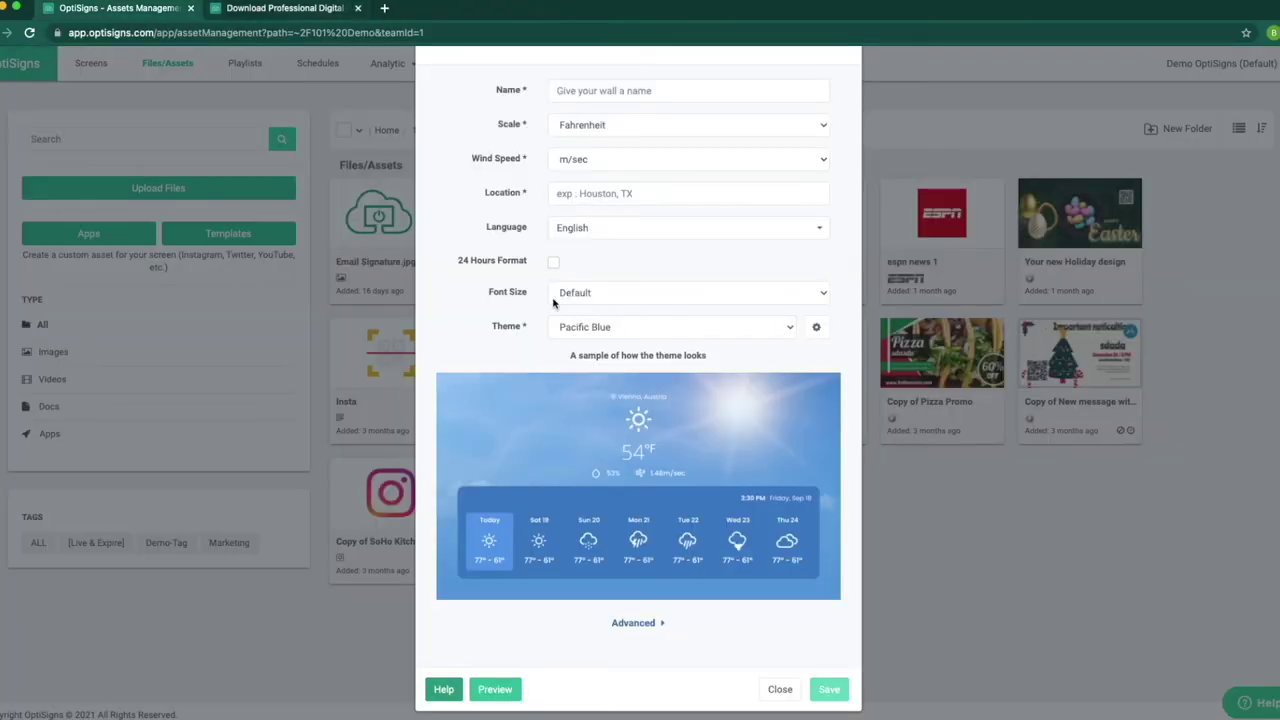
- Name the Weather Wall 'Weather' and set its location to Houston, TX, USA
scroll(717, 335, up, 3)
click(705, 214)
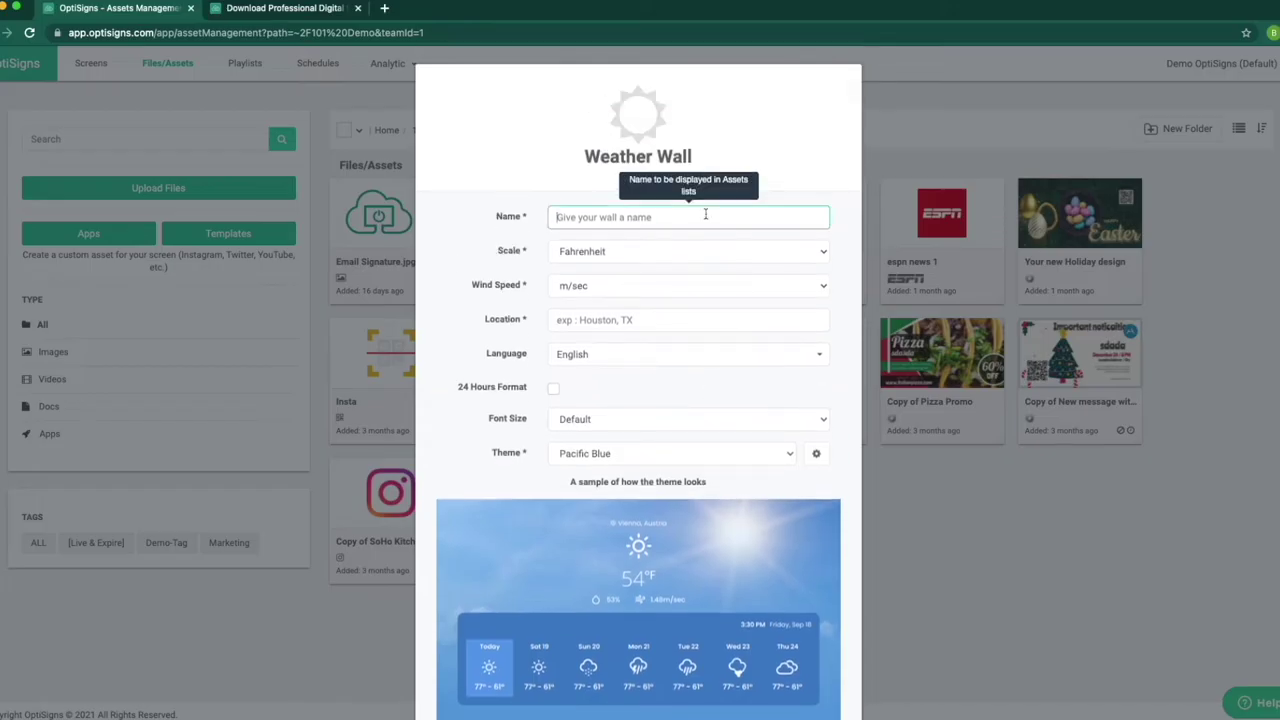
text(Weather)
click(693, 319)
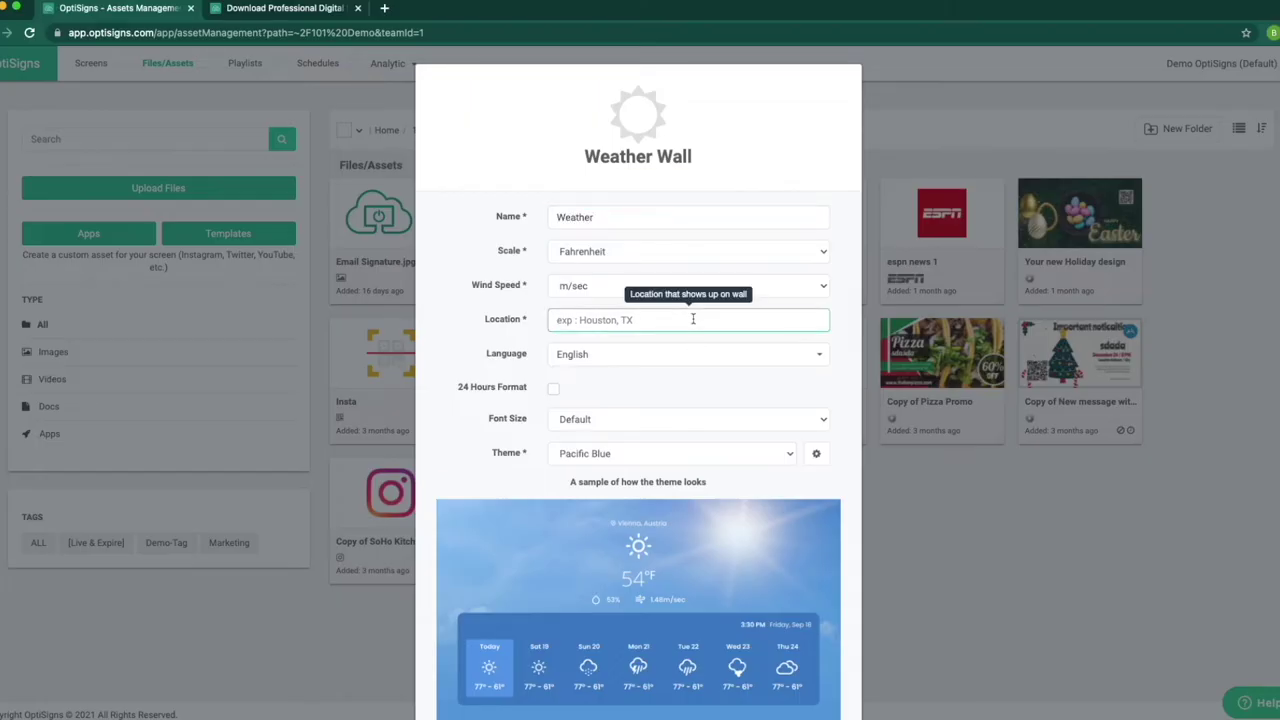
text(Hous)
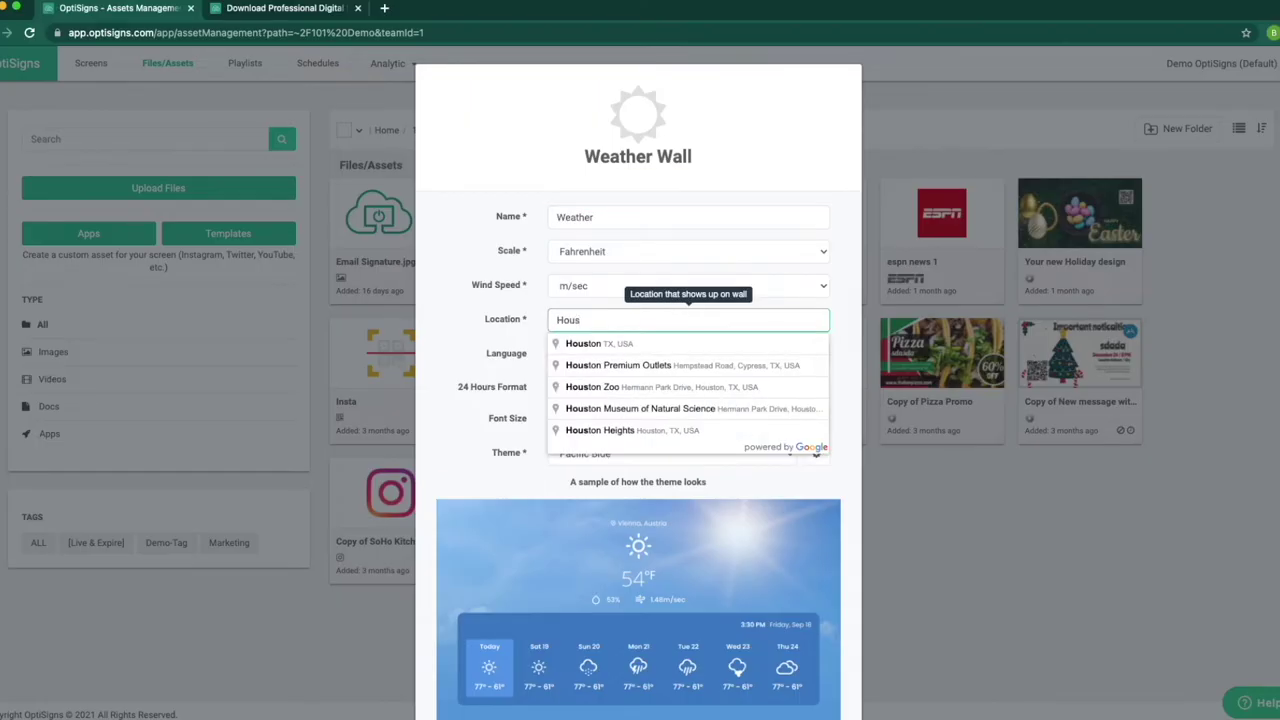
click(687, 343)
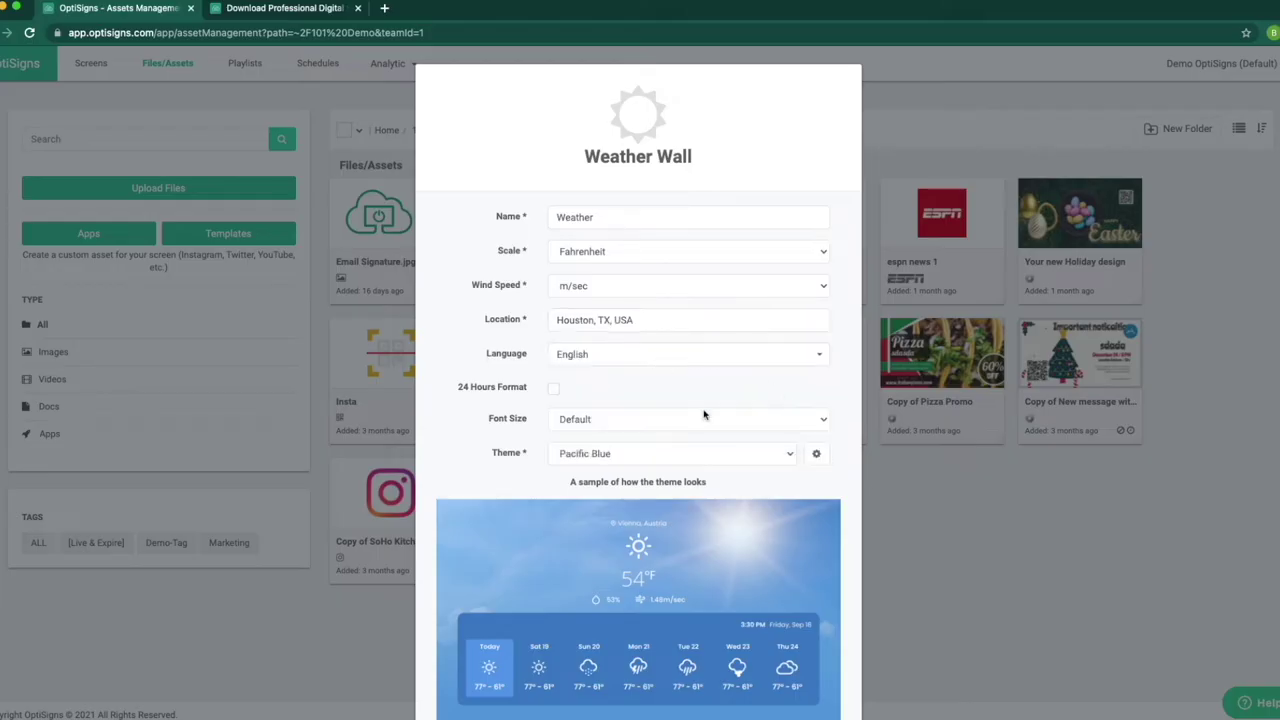
- Apply the Pearl Flaxen theme and set the customized weather condition to Rain
click(786, 454)
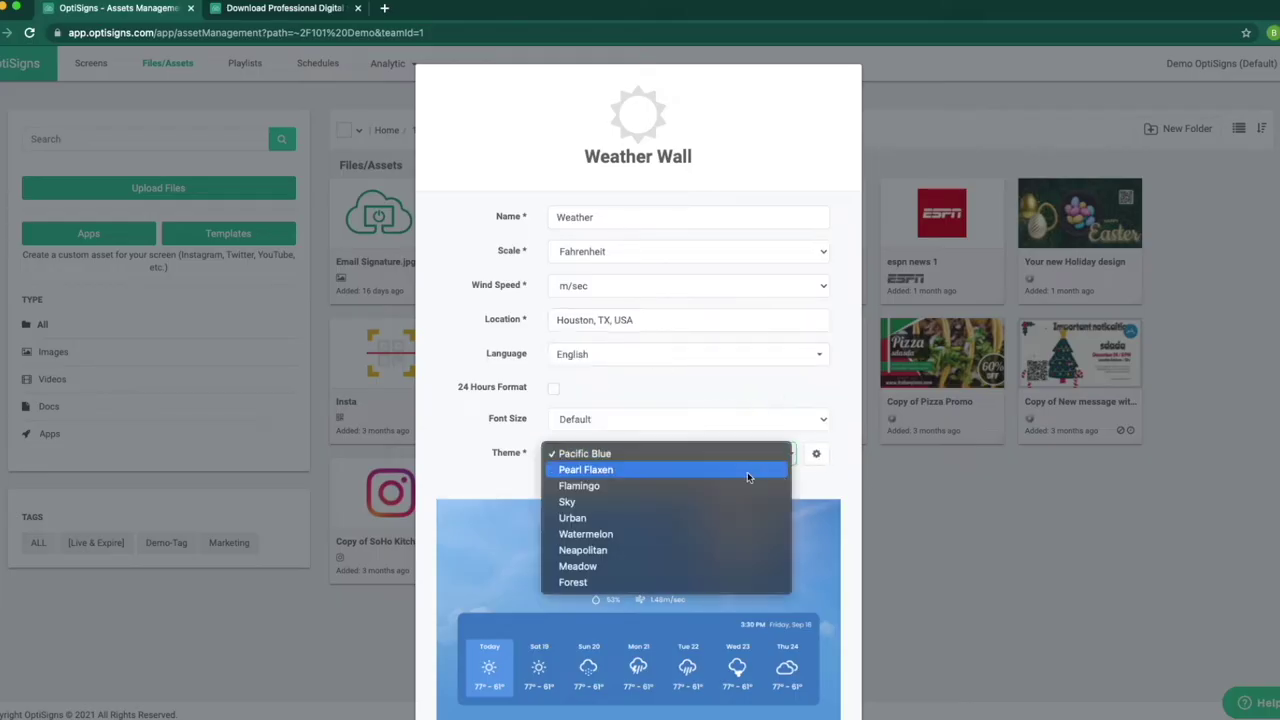
click(766, 458)
scroll(766, 458, down, 2)
click(816, 327)
click(761, 360)
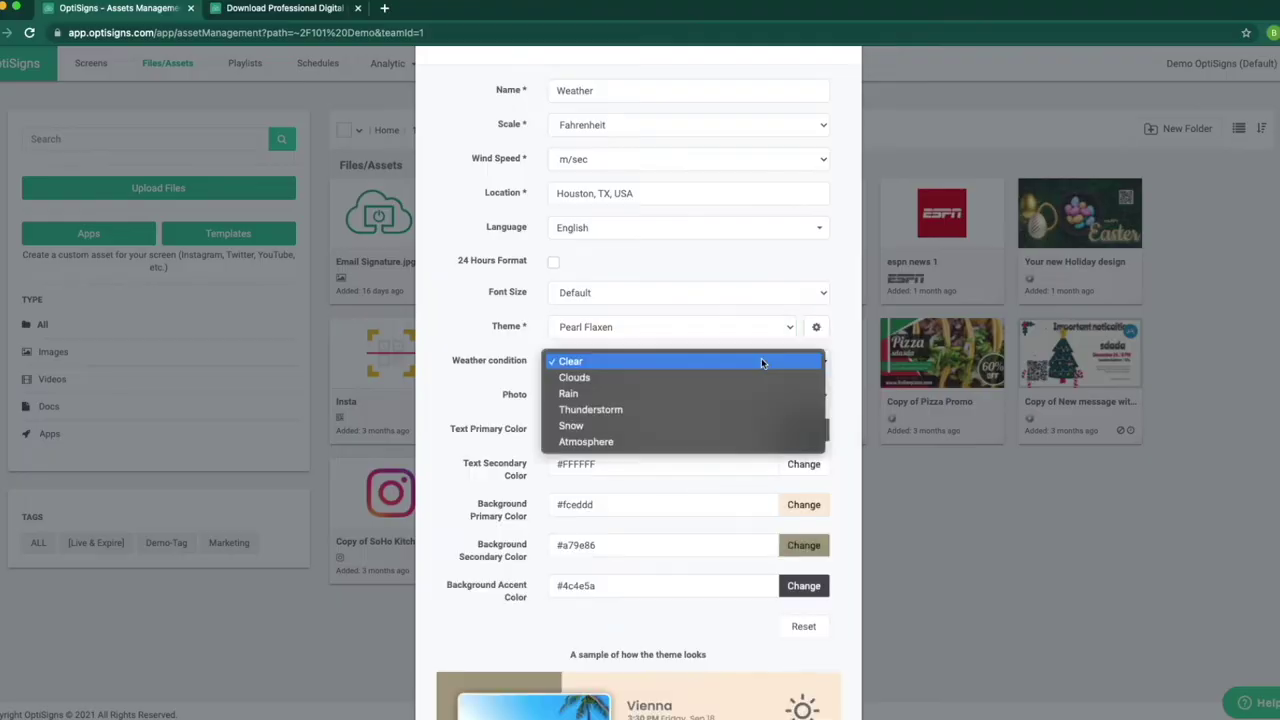
click(693, 393)
click(1105, 340)
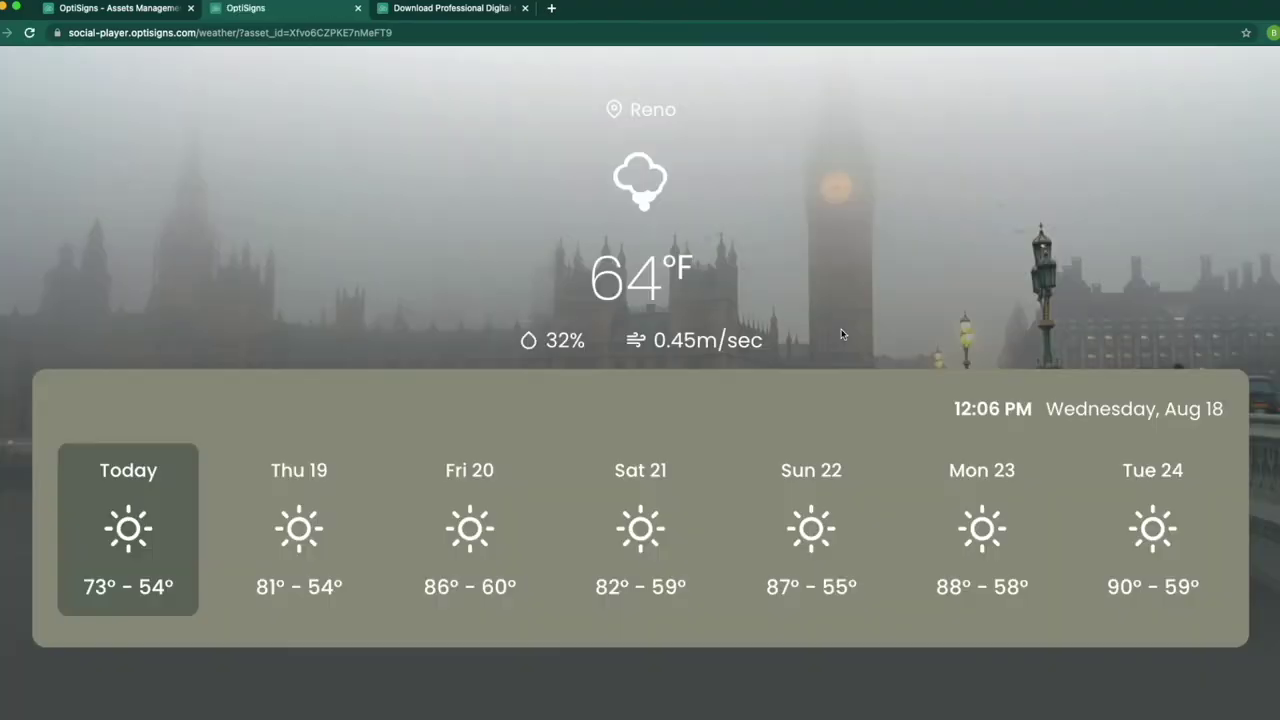
- Preview the SoHo Kitchen Wall and espn news 1 assets, then bring up the Select App gallery
click(358, 8)
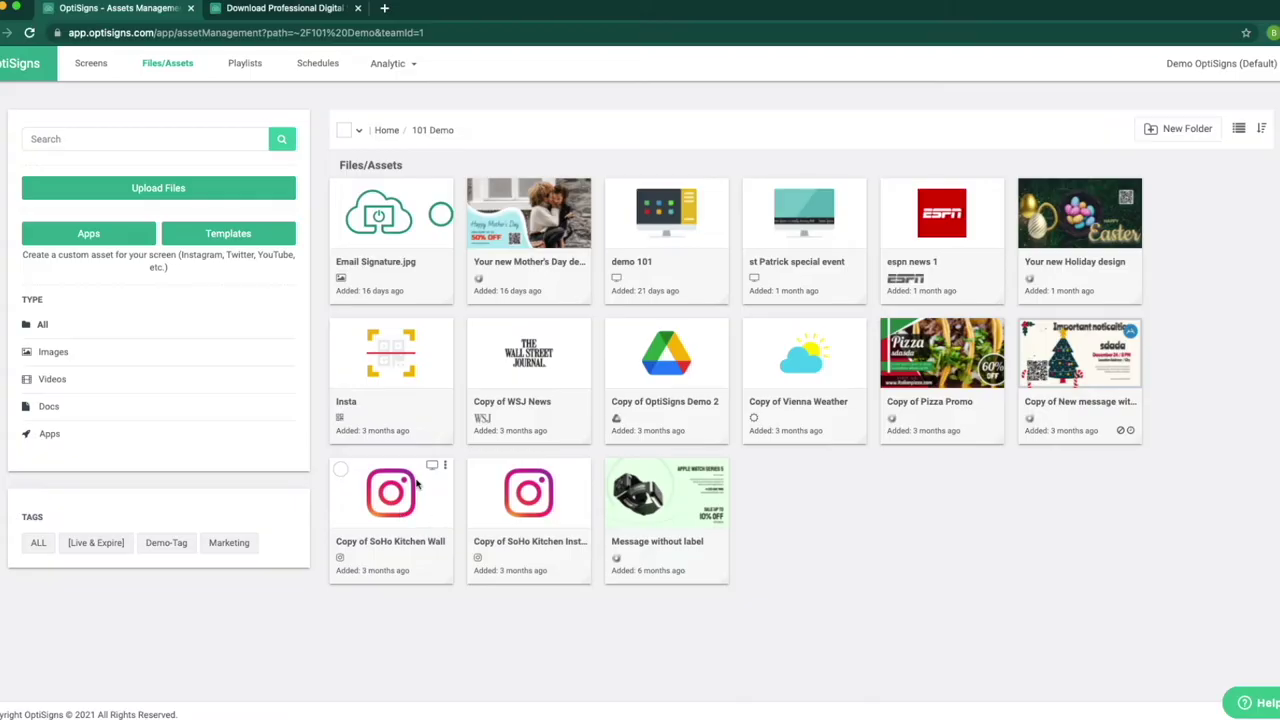
click(434, 464)
click(984, 188)
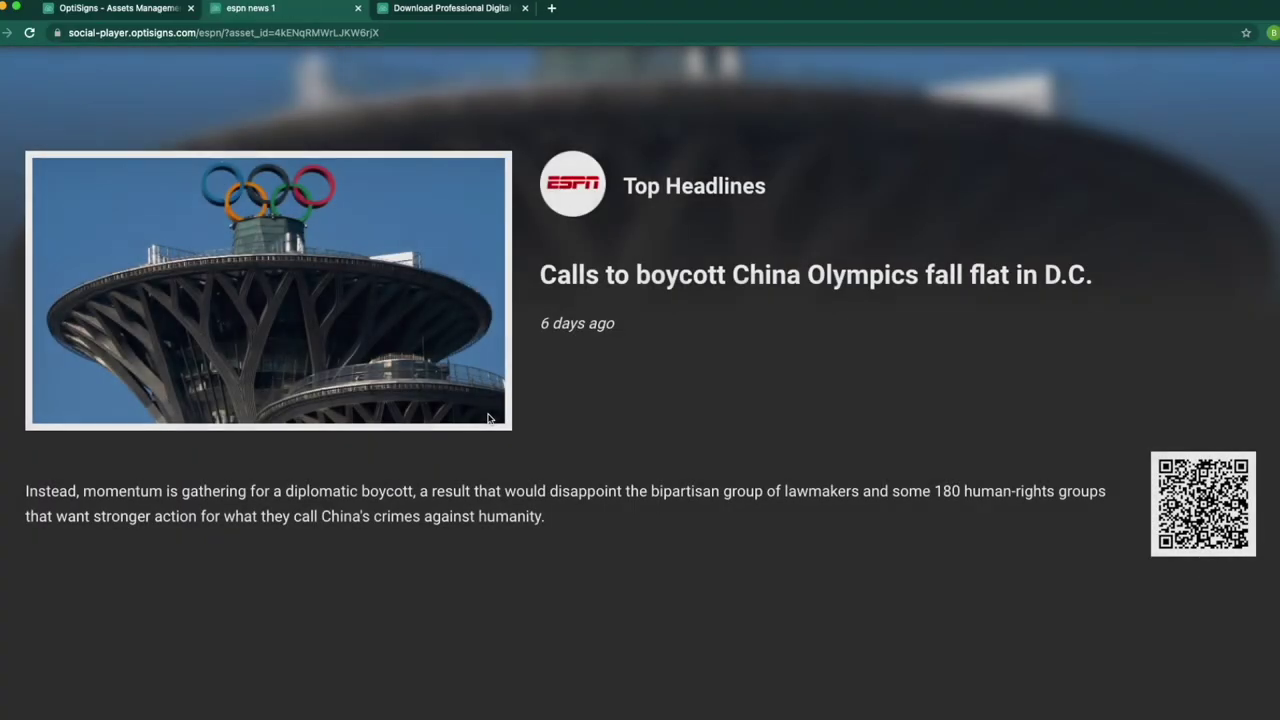
click(357, 8)
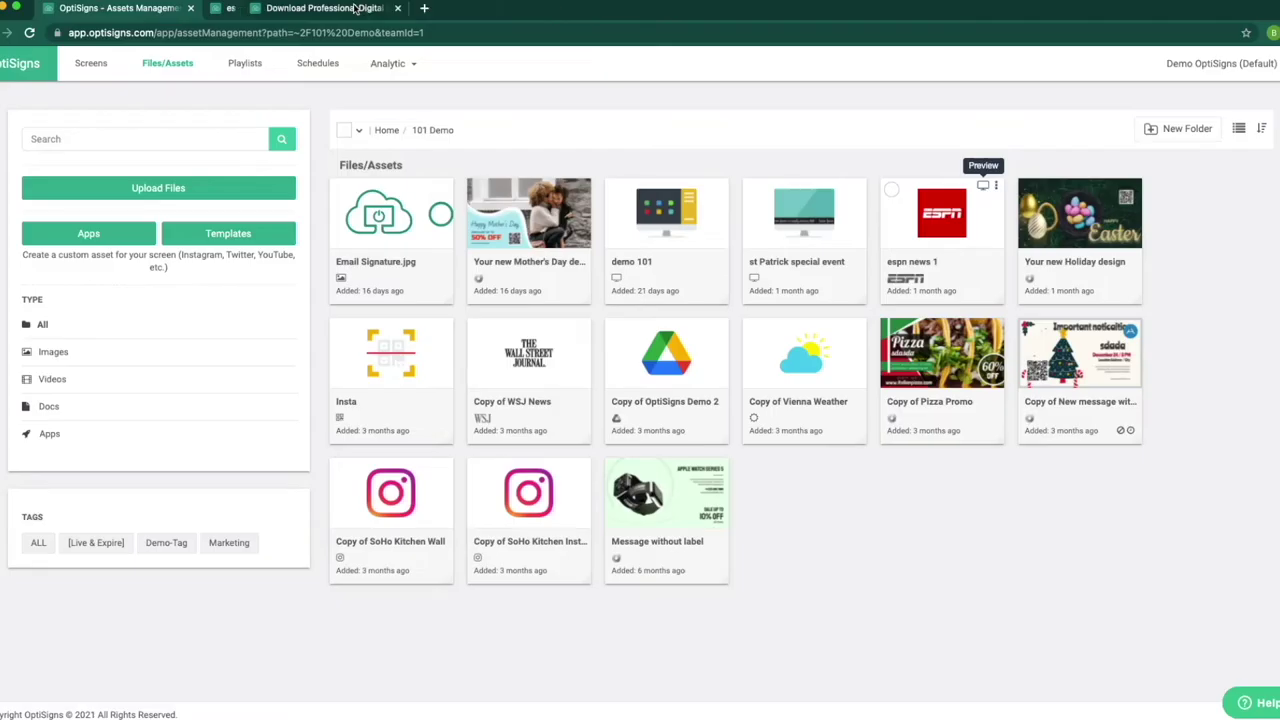
click(138, 241)
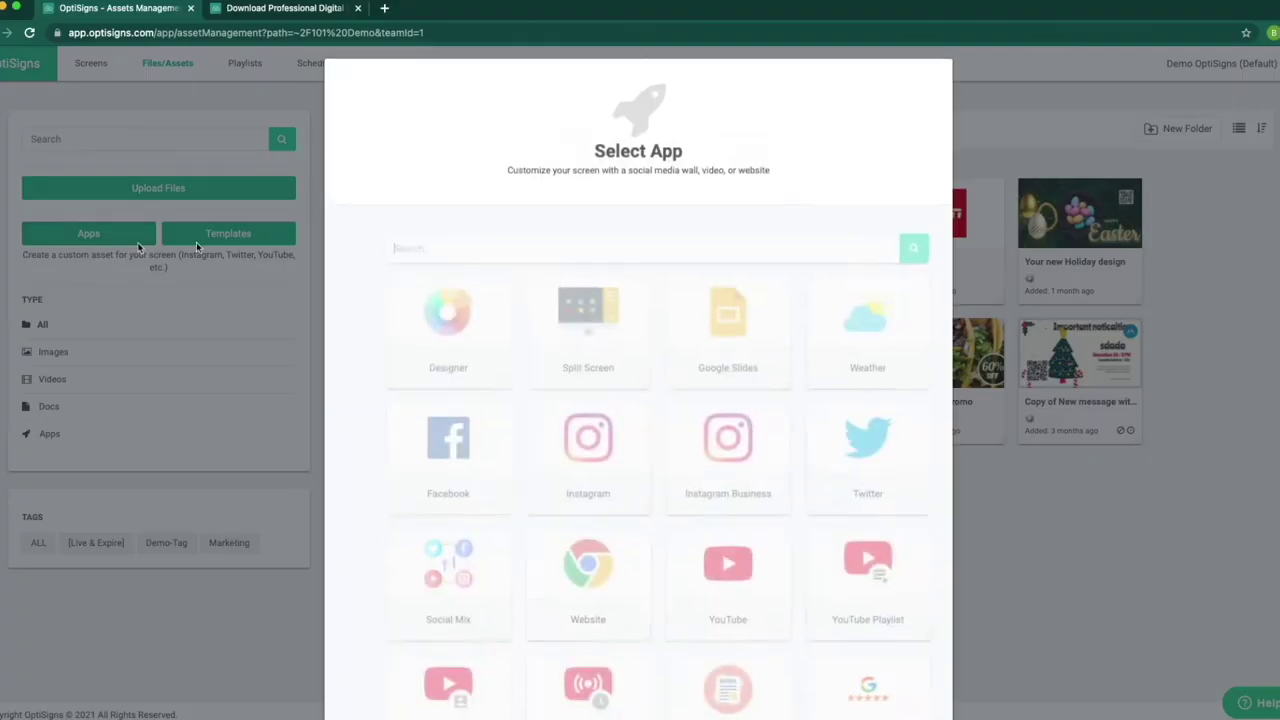
- Start a new Split Screen app and pick the 2 Mains + 1 Ticker template
click(569, 300)
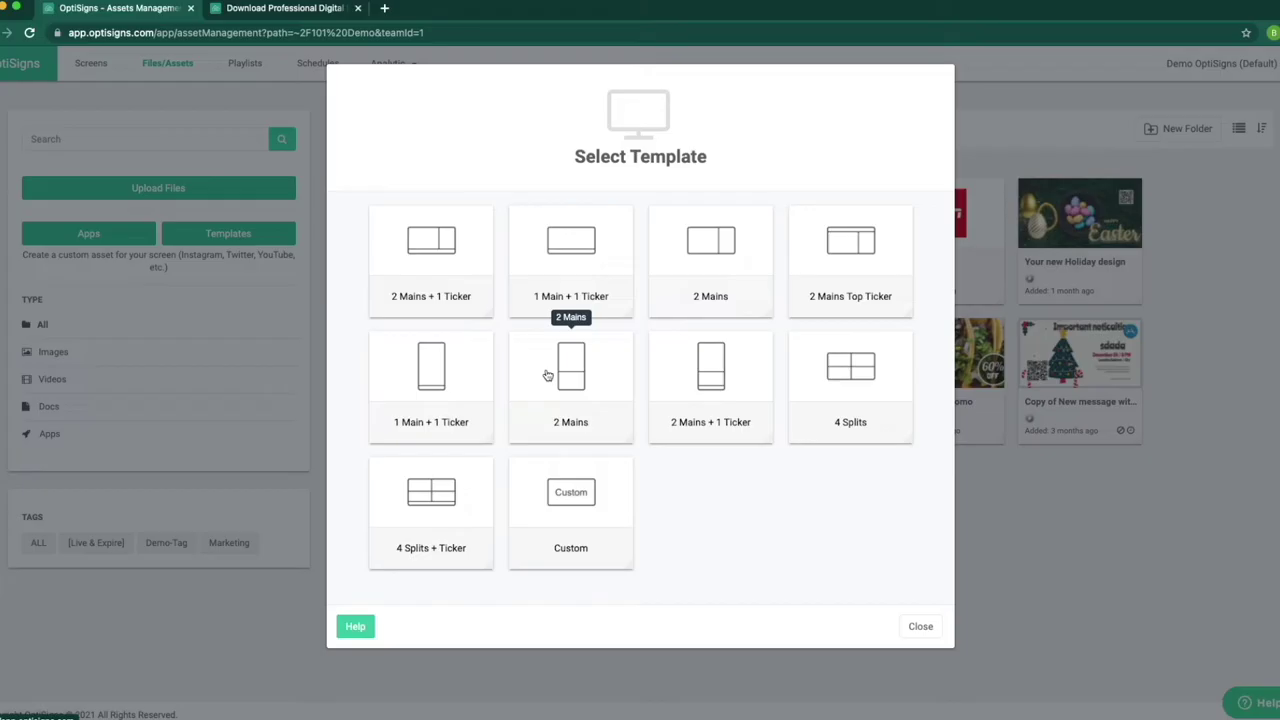
click(466, 280)
- Add Zone 1 and shrink it to a short, quarter-width zone at the top
click(457, 117)
click(457, 117)
drag(562, 221, 779, 350)
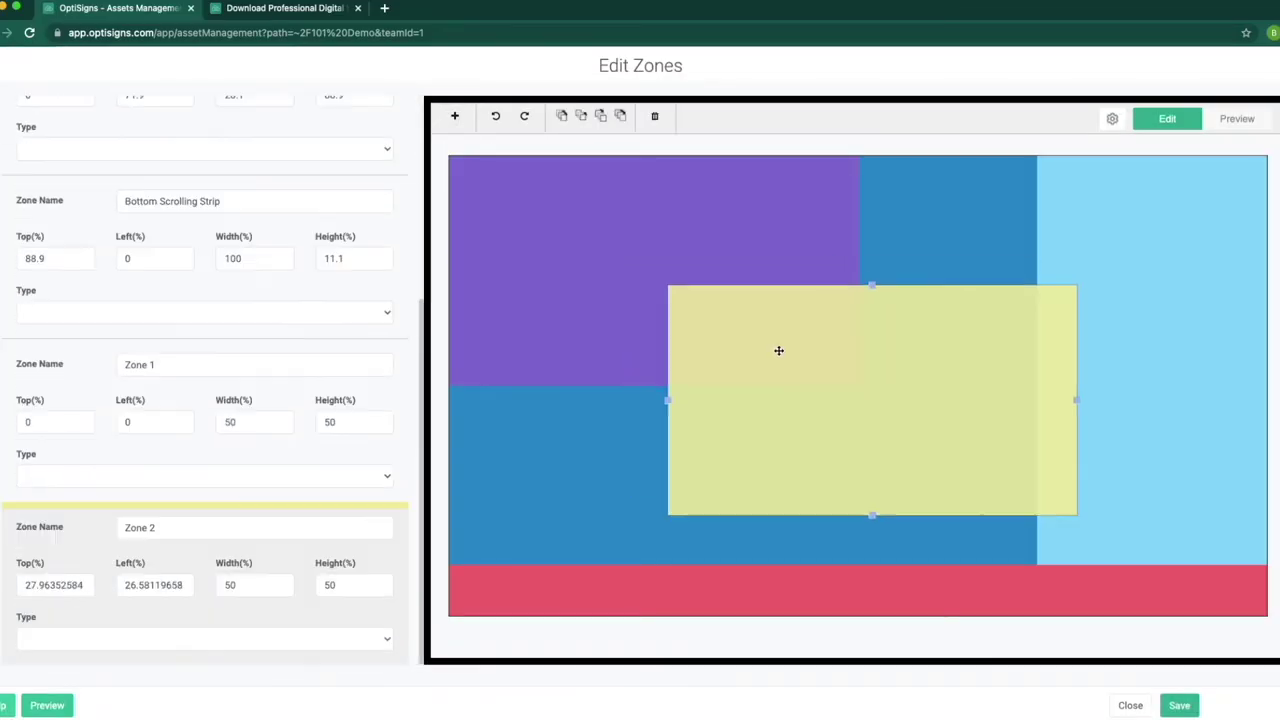
click(655, 116)
drag(652, 386, 653, 229)
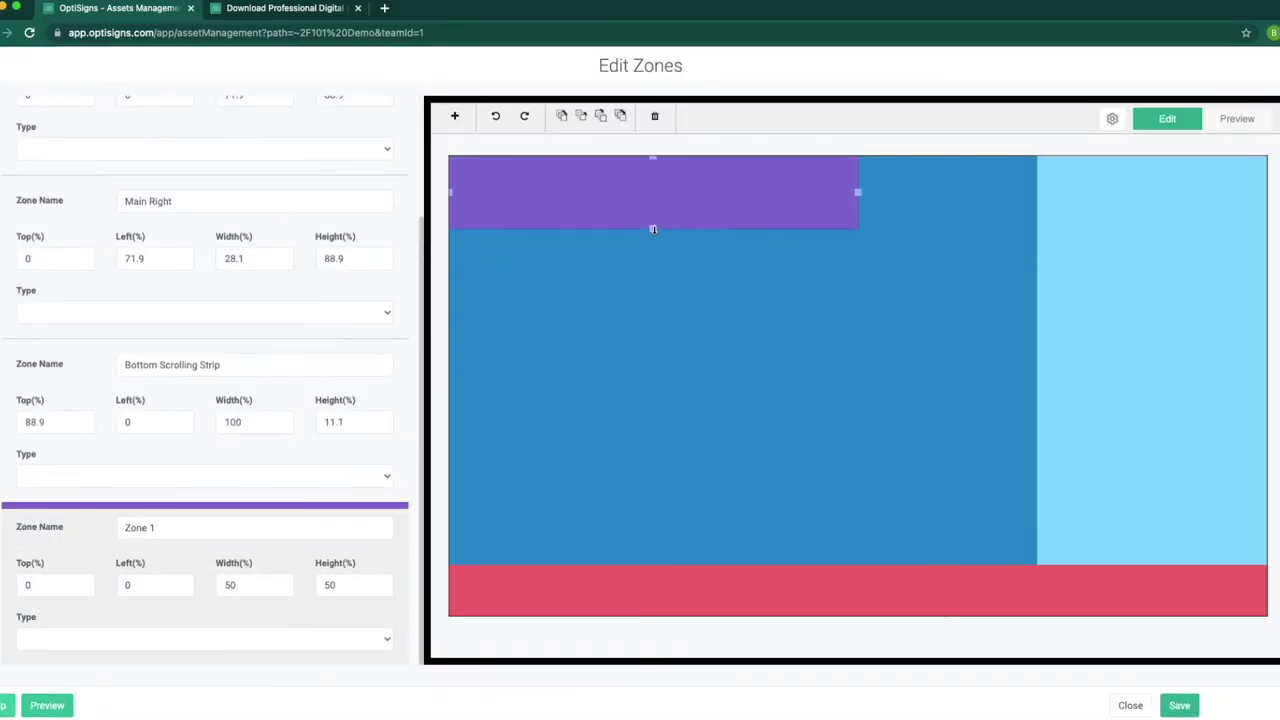
drag(857, 192, 643, 197)
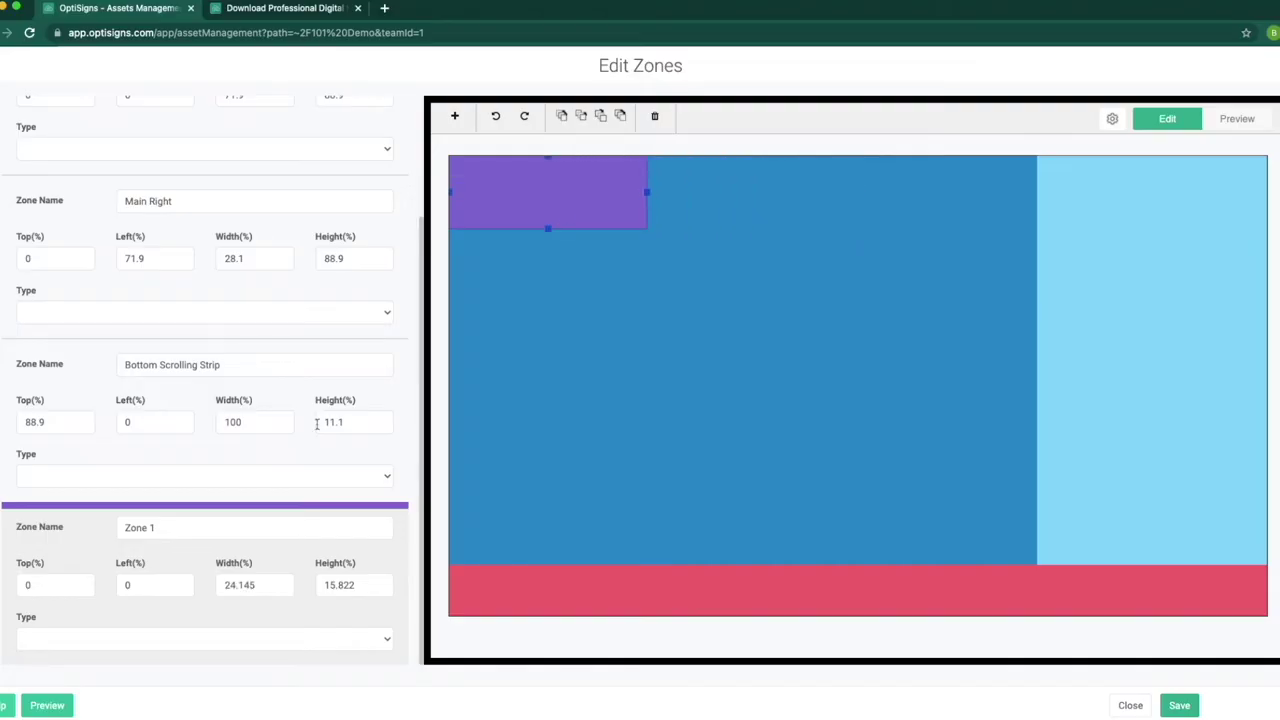
- Add Zone 2 as a thin strip to the right of Zone 1
click(455, 116)
drag(723, 269, 857, 269)
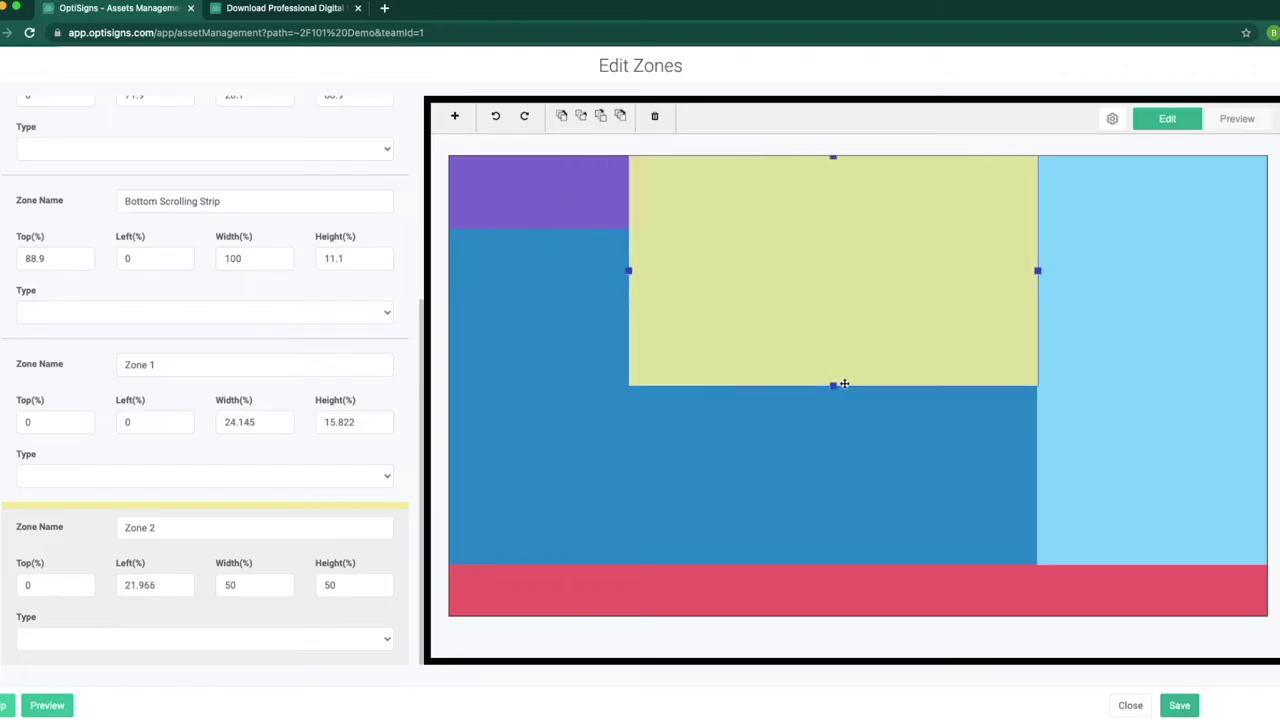
drag(840, 380, 845, 186)
drag(629, 188, 646, 188)
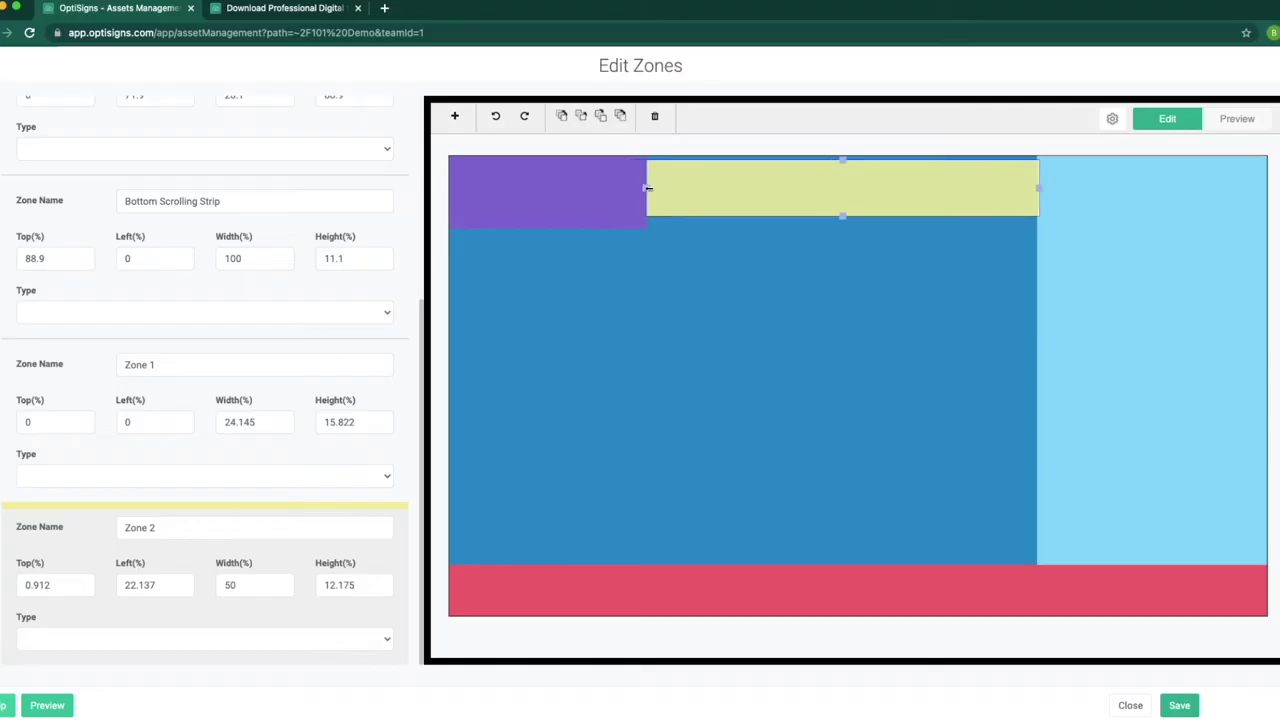
drag(1039, 188, 1037, 188)
- Assign Email Signature.jpg to Zone 1 and st Patrick special event to Zone 2
click(520, 183)
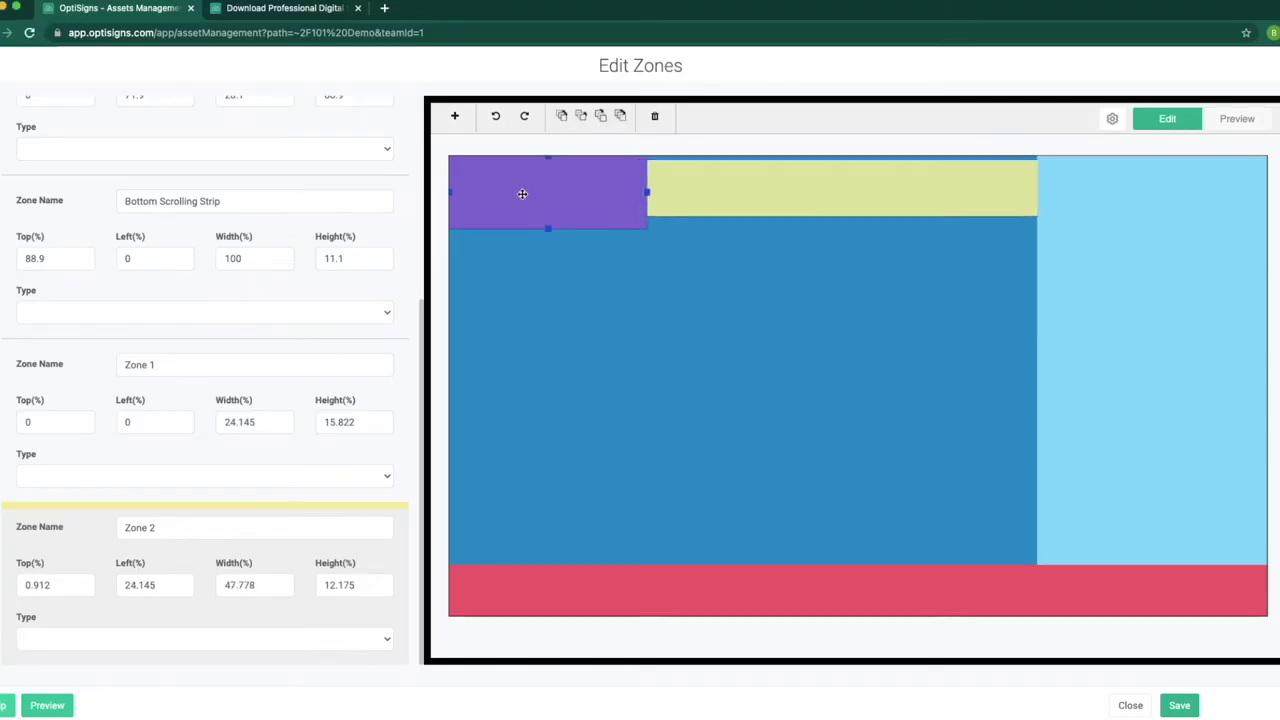
click(94, 475)
click(490, 341)
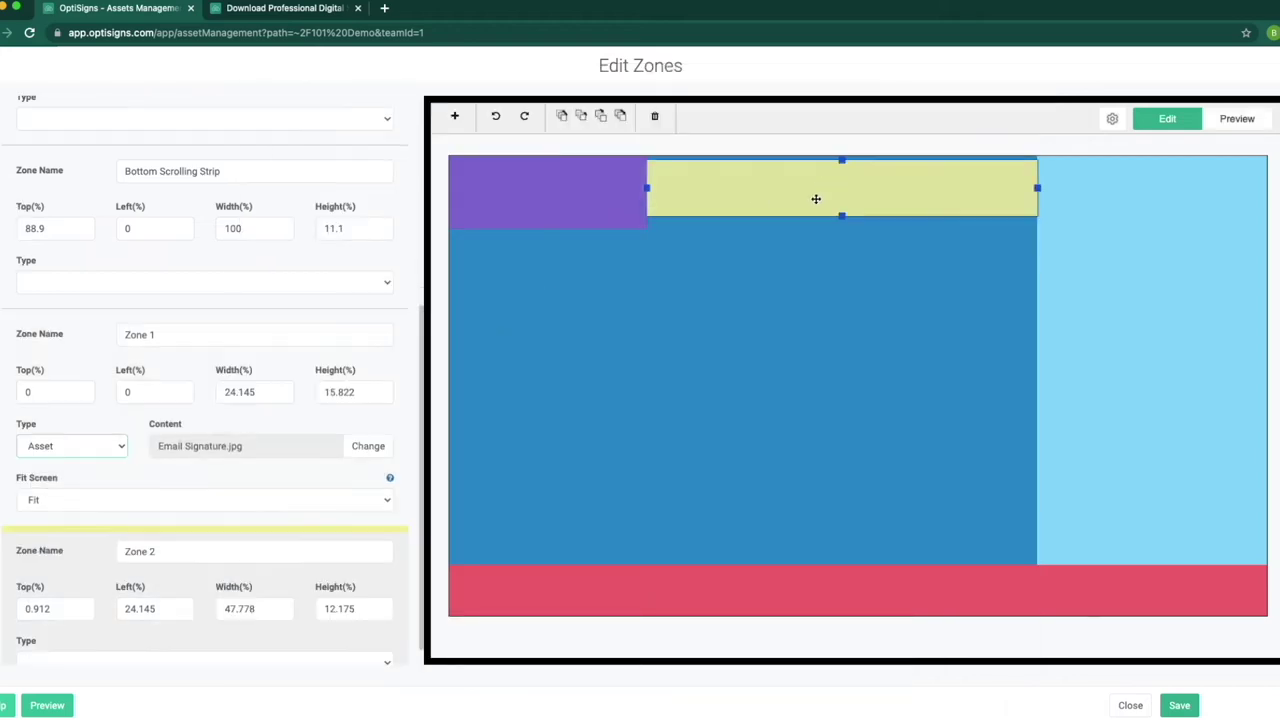
scroll(200, 500, down, 1)
click(286, 640)
click(286, 656)
- Set the Main zone to show the 101 AZ Demo playlist
click(789, 338)
click(70, 232)
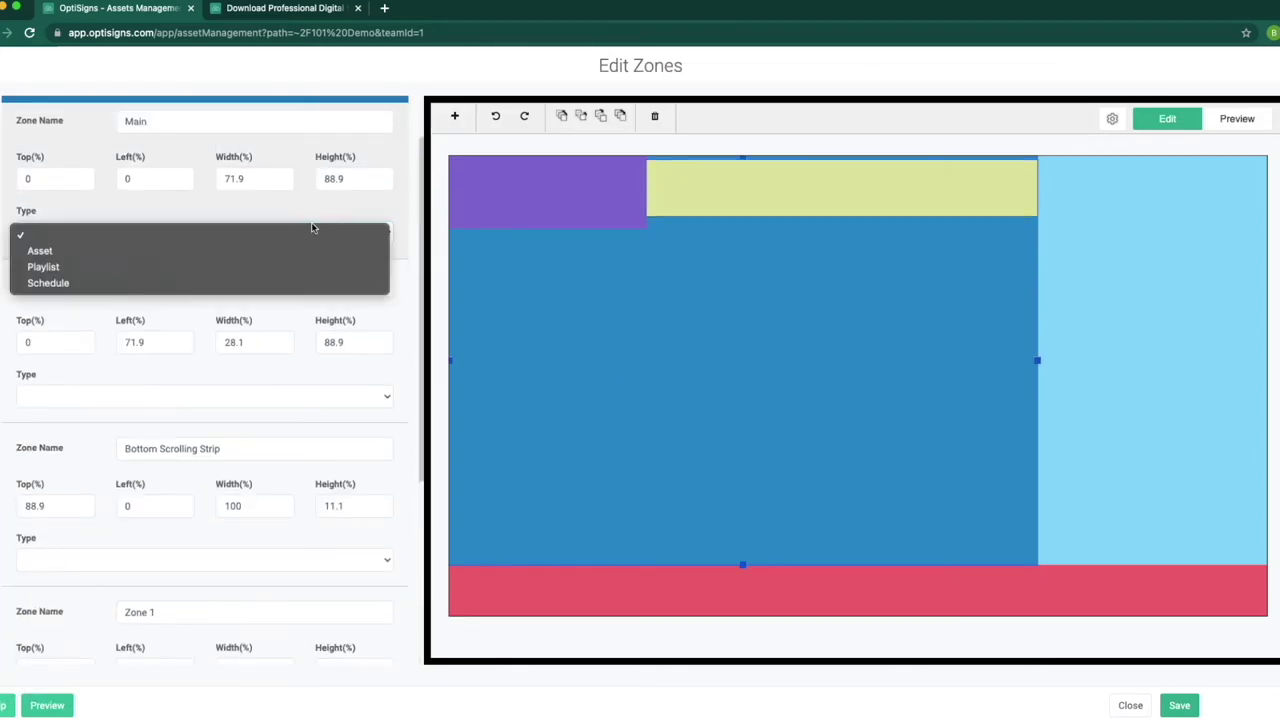
click(289, 266)
click(289, 234)
text(01)
click(270, 251)
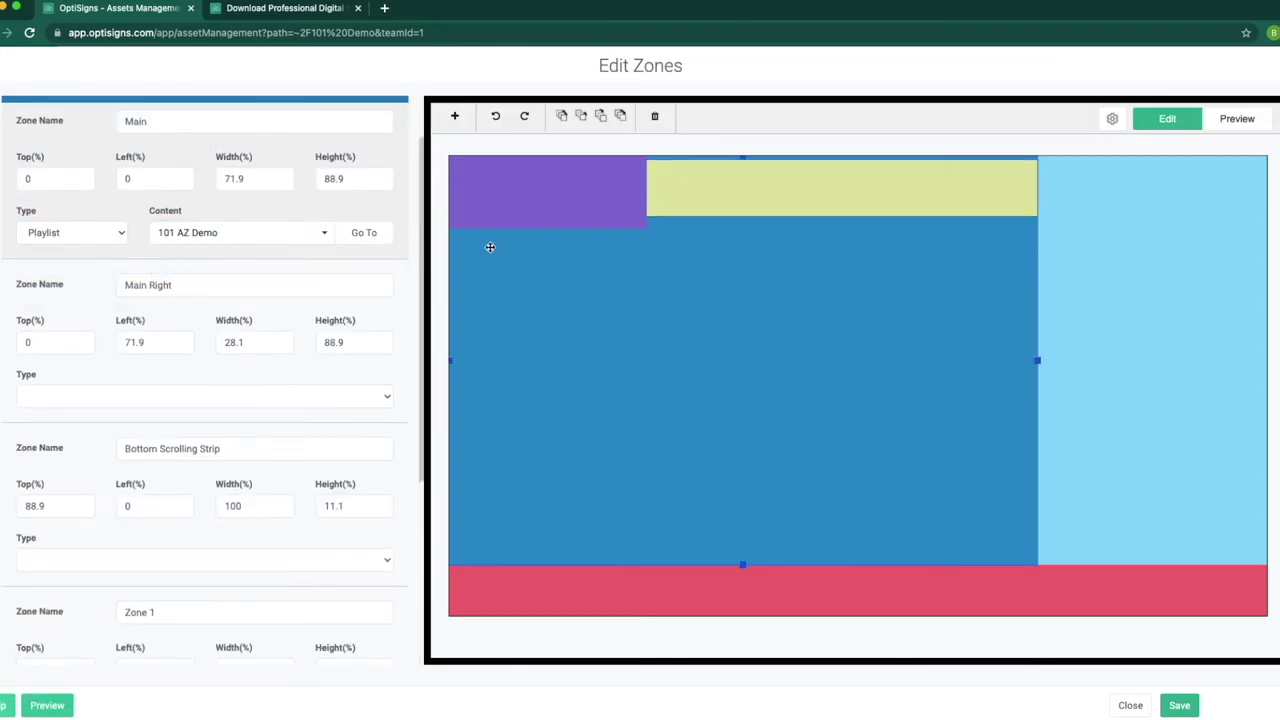
- Assign the Copy of SoHo Kitchen Wall asset to the Main Right zone
click(1075, 283)
click(297, 228)
click(289, 251)
scroll(557, 500, down, 1)
click(930, 448)
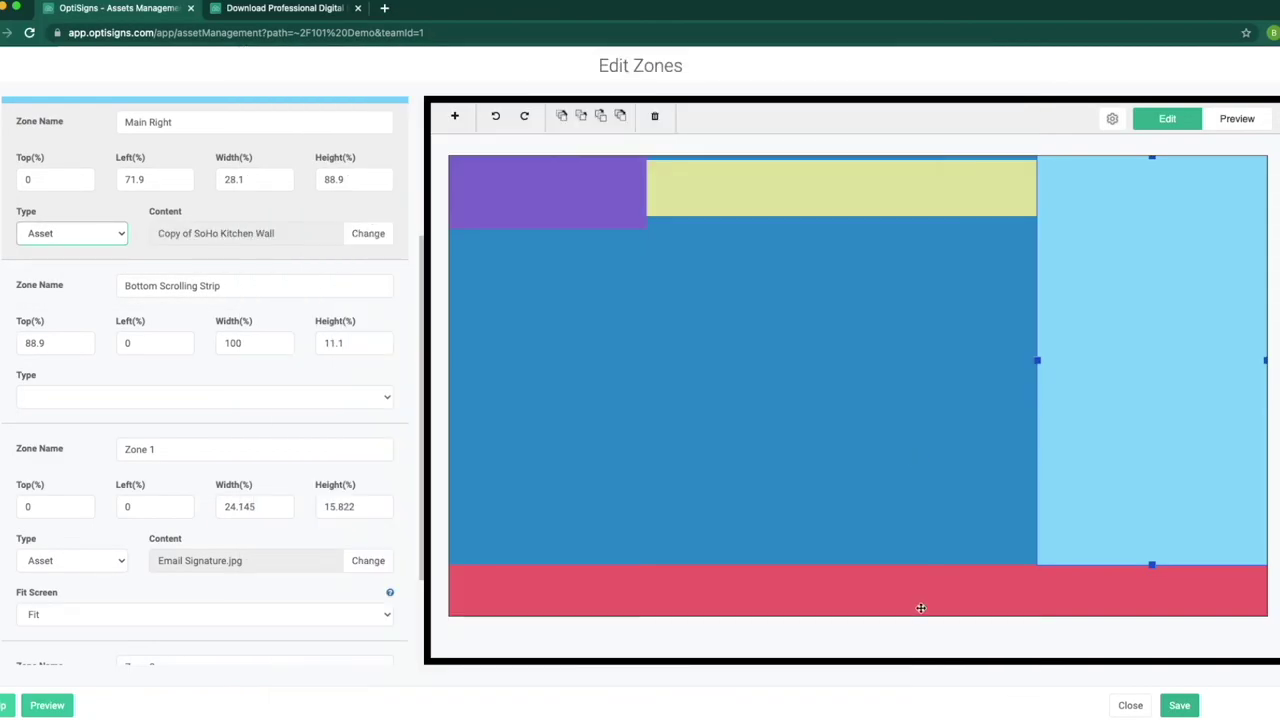
- Assign Copy of Vienna Weather to the Bottom Scrolling Strip and preview the layout
scroll(200, 400, down, 2)
click(70, 257)
click(40, 274)
scroll(517, 455, down, 1)
click(517, 455)
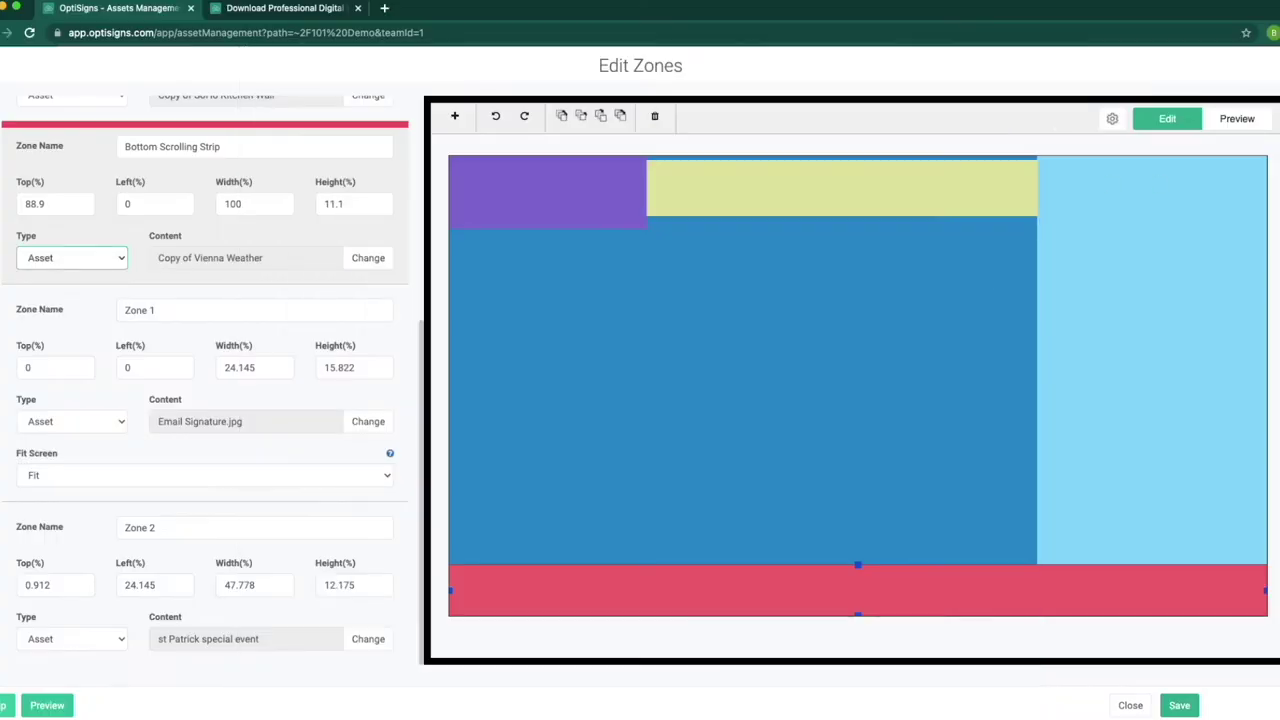
click(1246, 123)
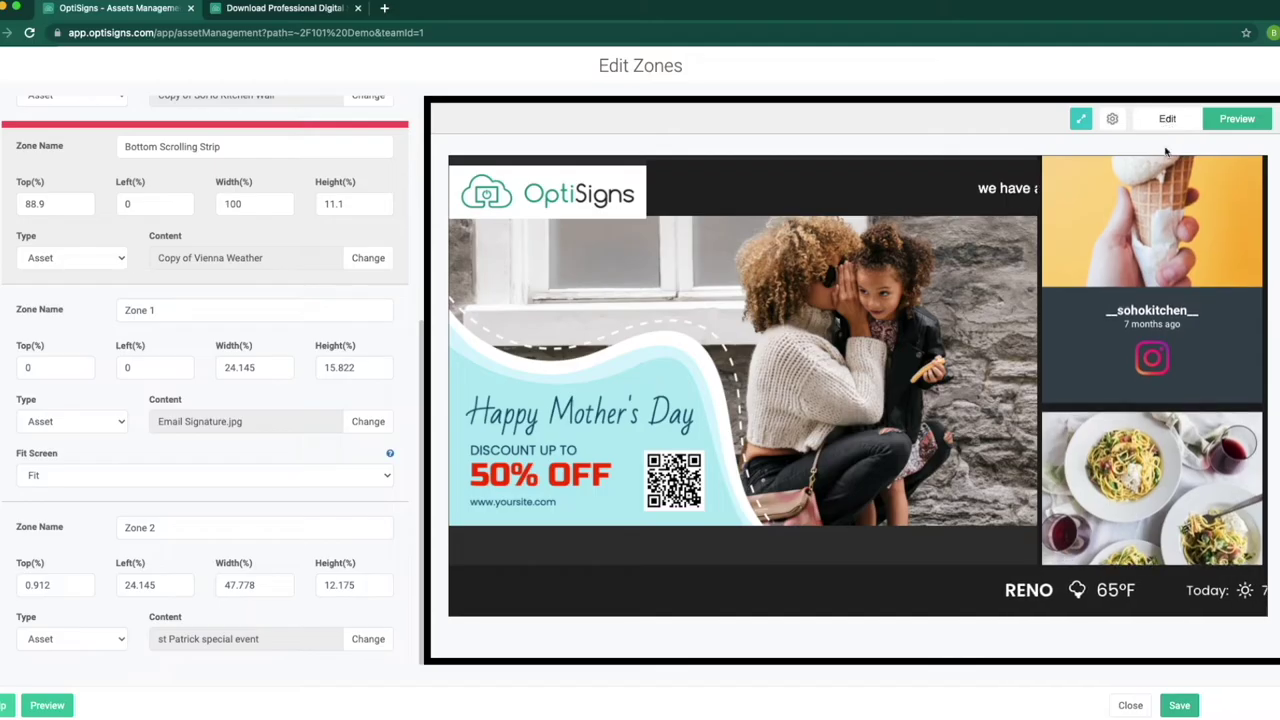
- Close the zone editor, choosing Don't Save to discard the changes
click(1130, 705)
click(653, 255)
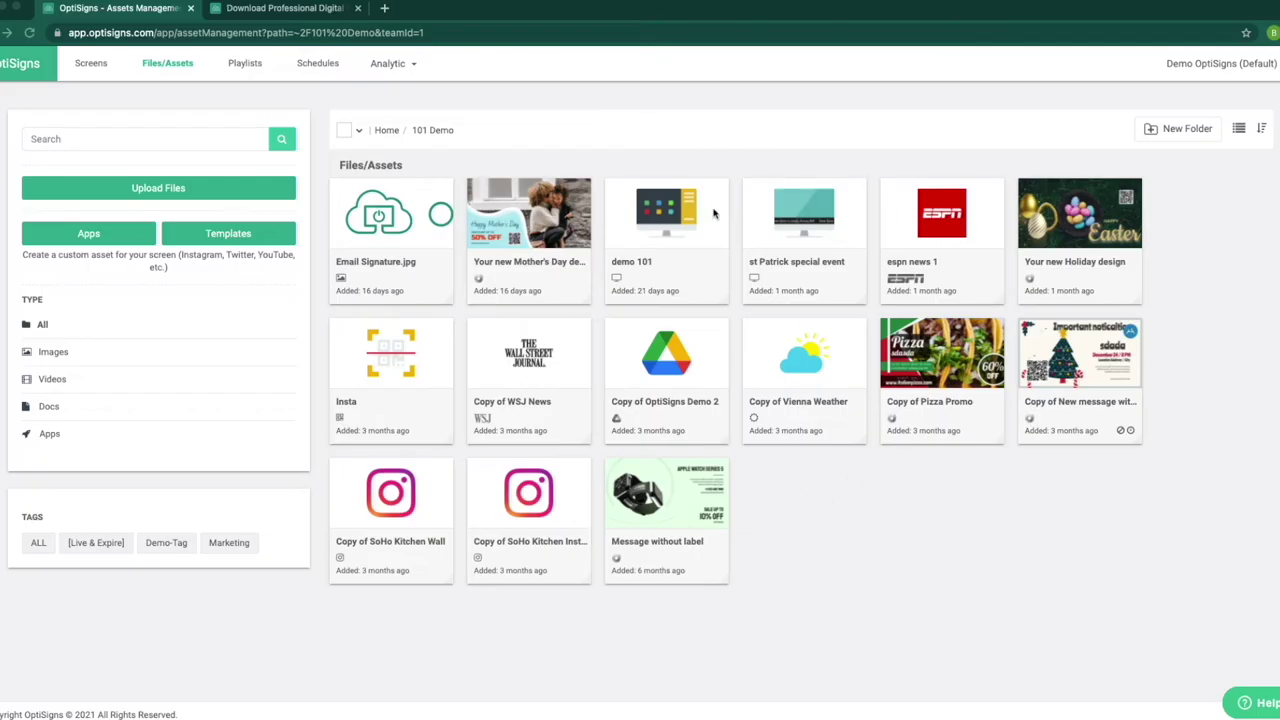
- Add st Patrick special event and Copy of SoHo Kitchen Instagram to the 101 AZ Demo playlist
click(248, 63)
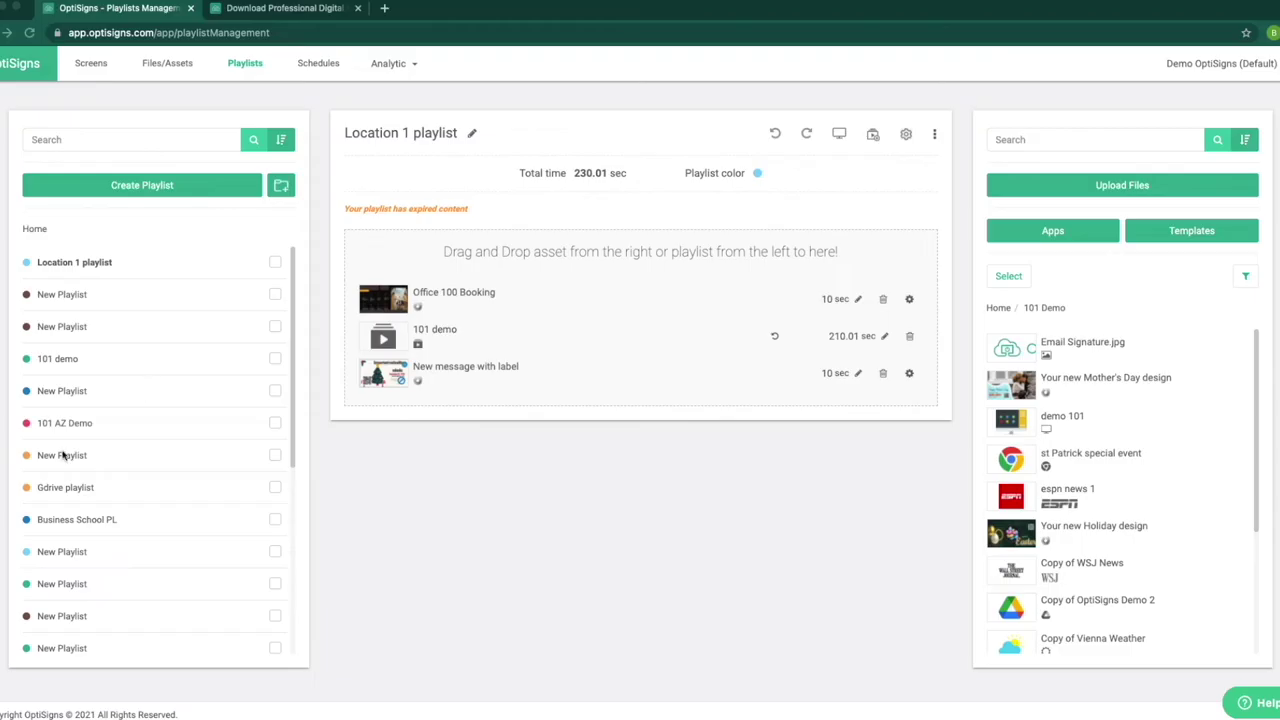
click(88, 423)
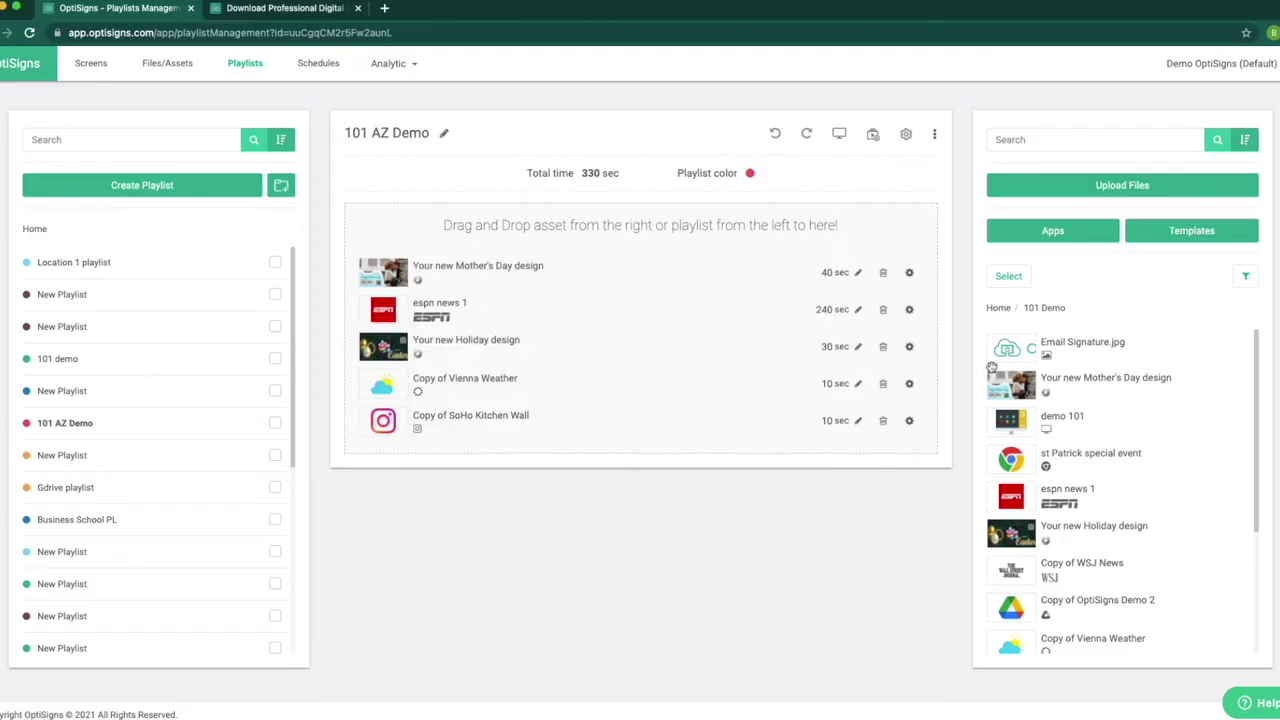
click(1015, 465)
scroll(1013, 568, down, 3)
drag(1014, 515, 614, 420)
scroll(1020, 588, down, 1)
drag(1017, 588, 711, 408)
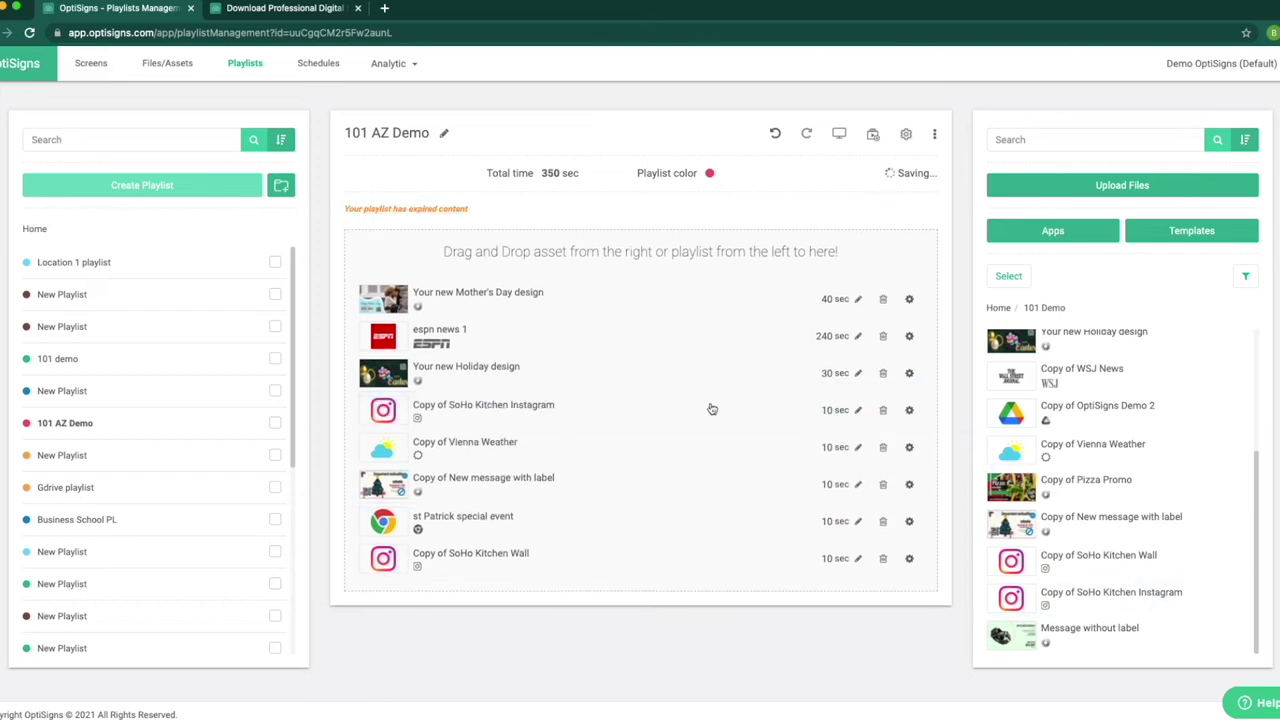
- Set durations to 50 s for Instagram, 50 s for Vienna Weather, 30 s for New message
text(50)
key(Return)
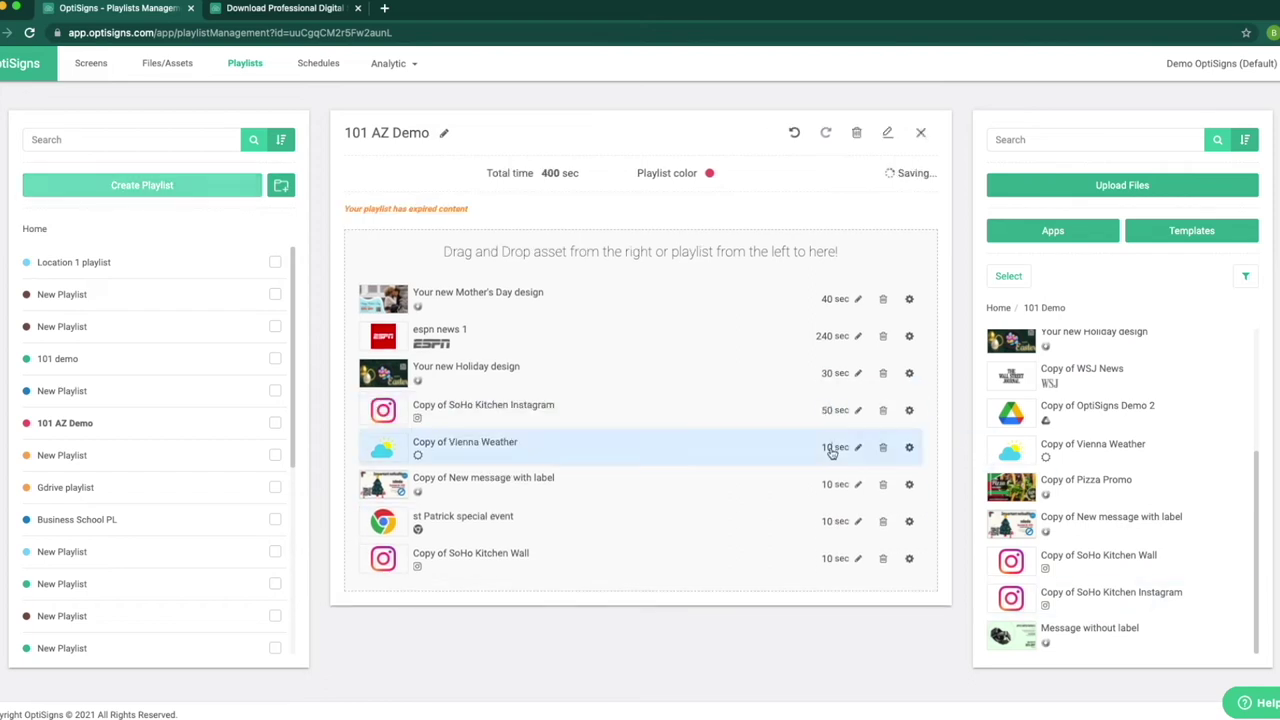
double_click(831, 448)
text(50)
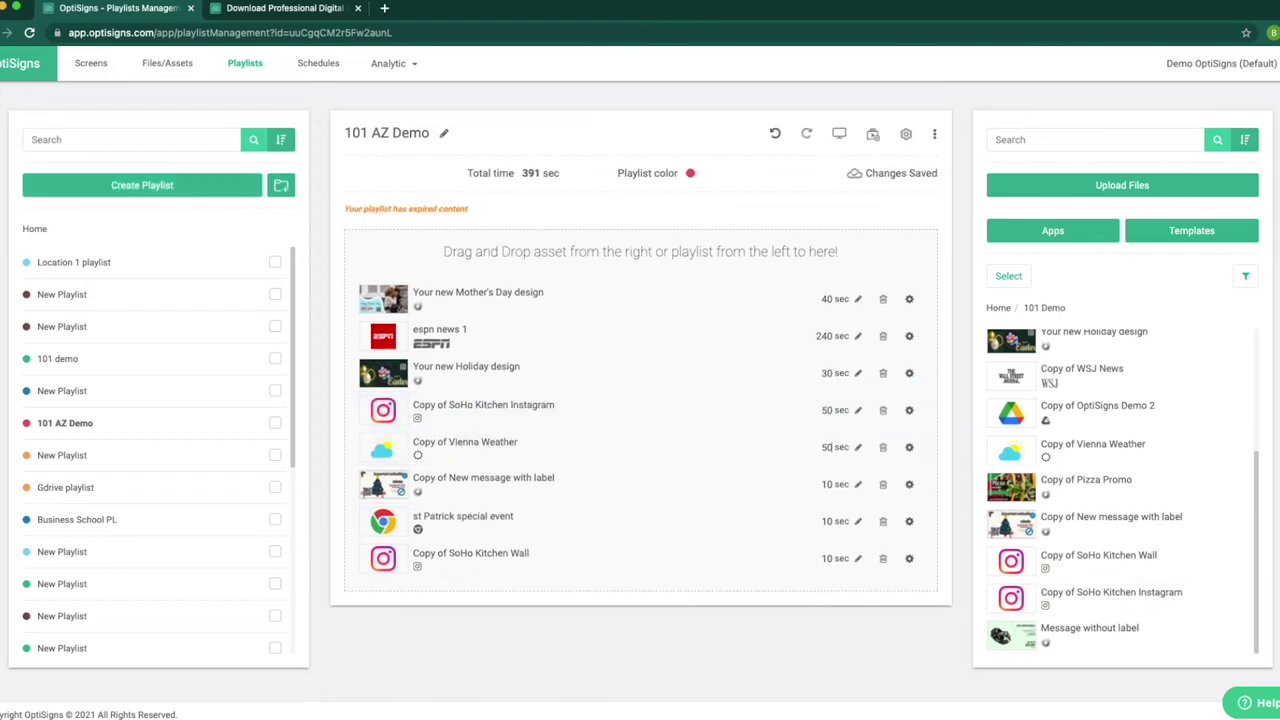
double_click(829, 485)
text(30)
key(Return)
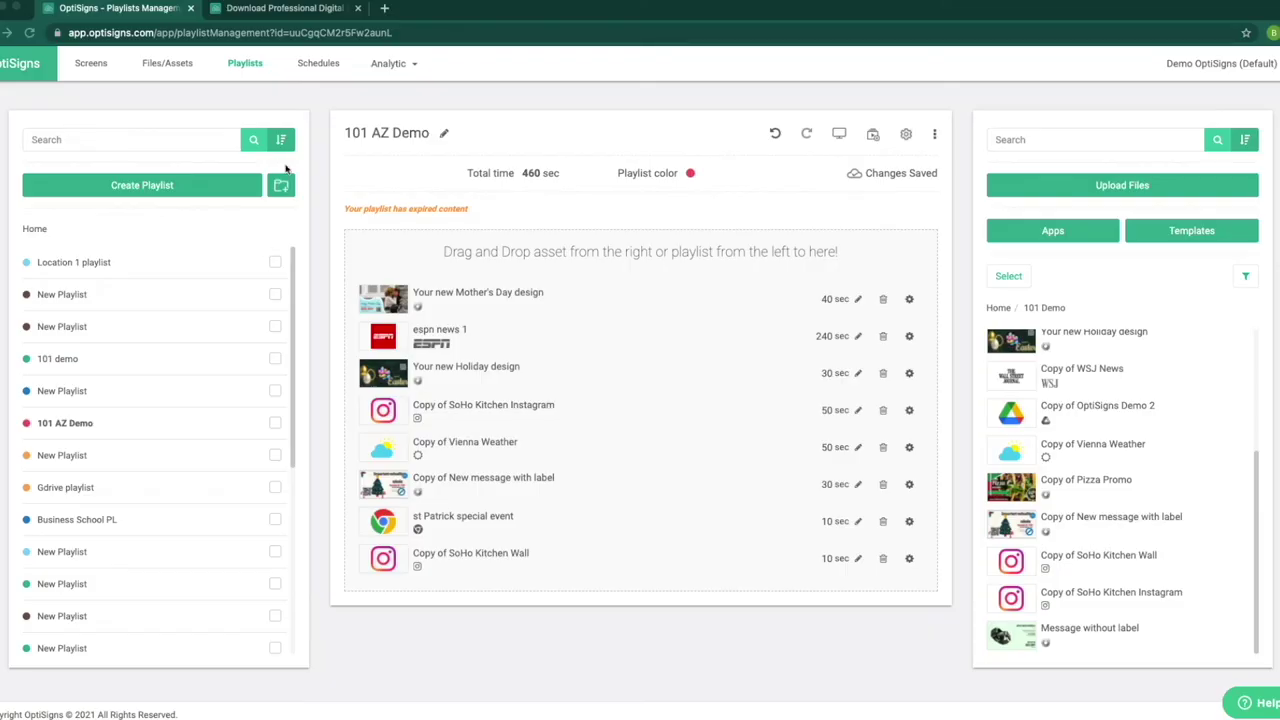
click(319, 64)
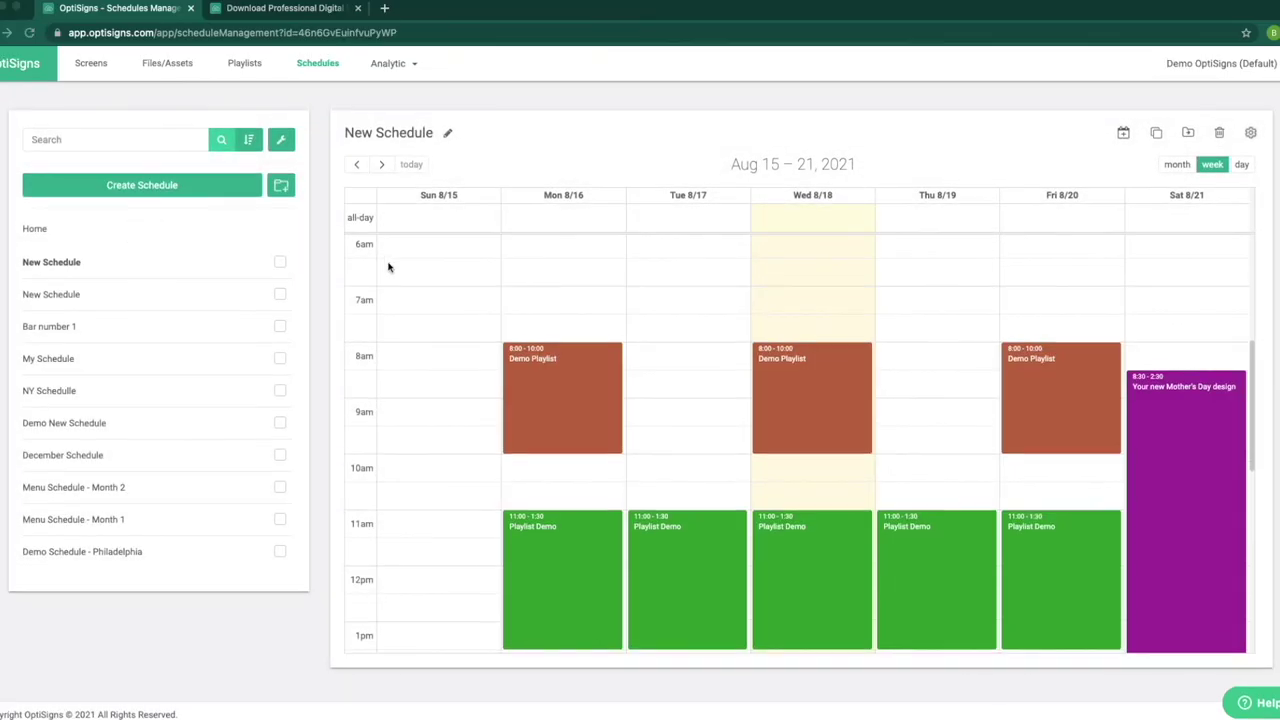
- Scroll through the New Schedule week view for Aug 15–21, 2021
scroll(380, 270, down, 2)
scroll(375, 271, down, 2)
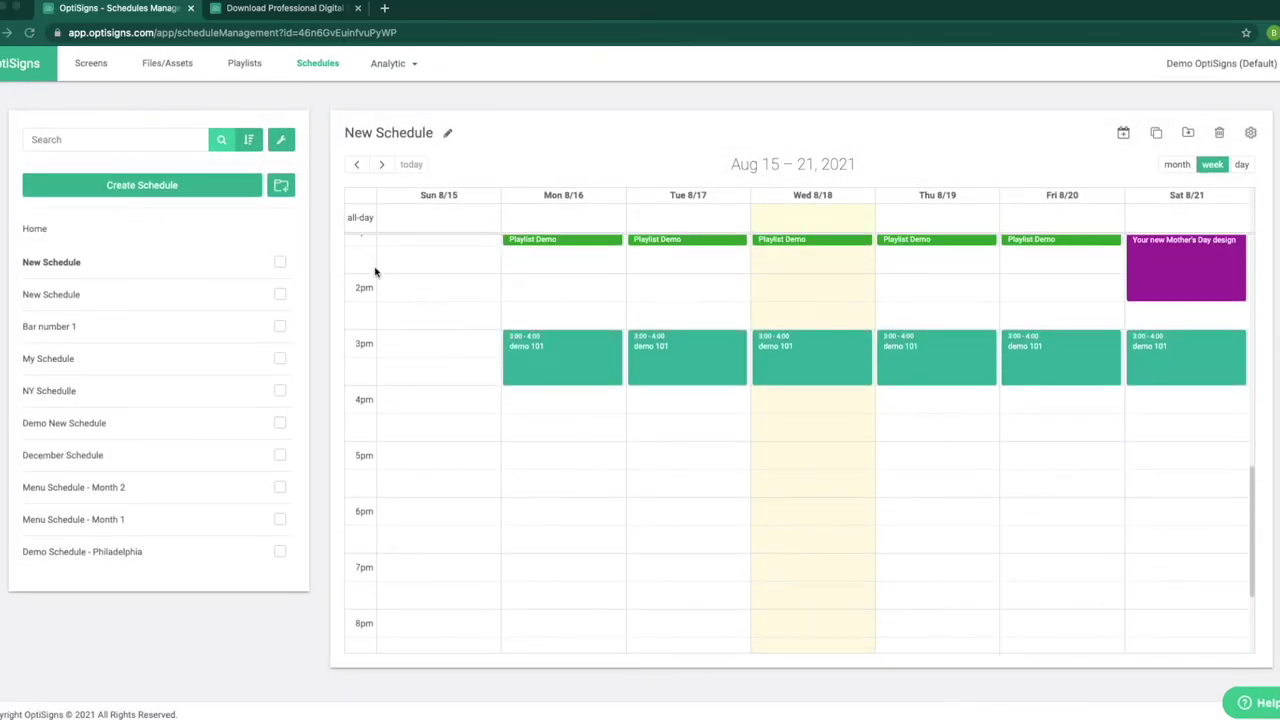
scroll(550, 404, down, 1)
scroll(550, 404, up, 3)
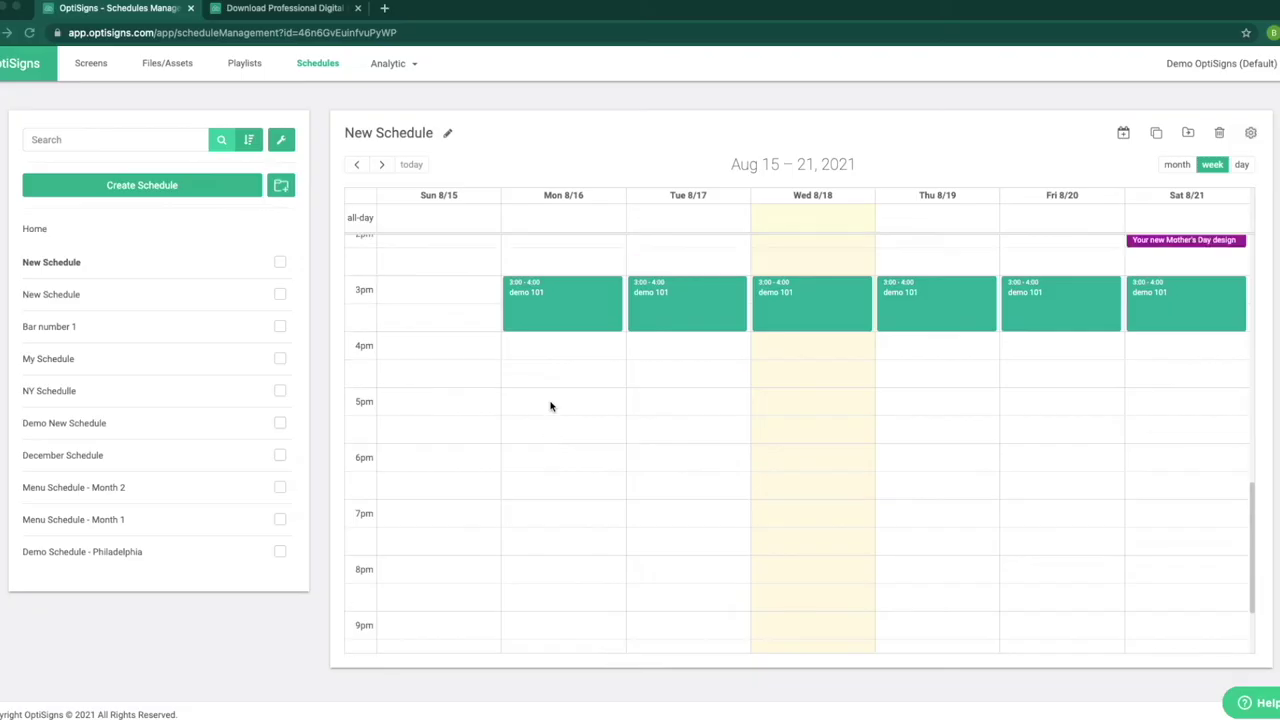
scroll(550, 404, up, 2)
scroll(550, 404, down, 5)
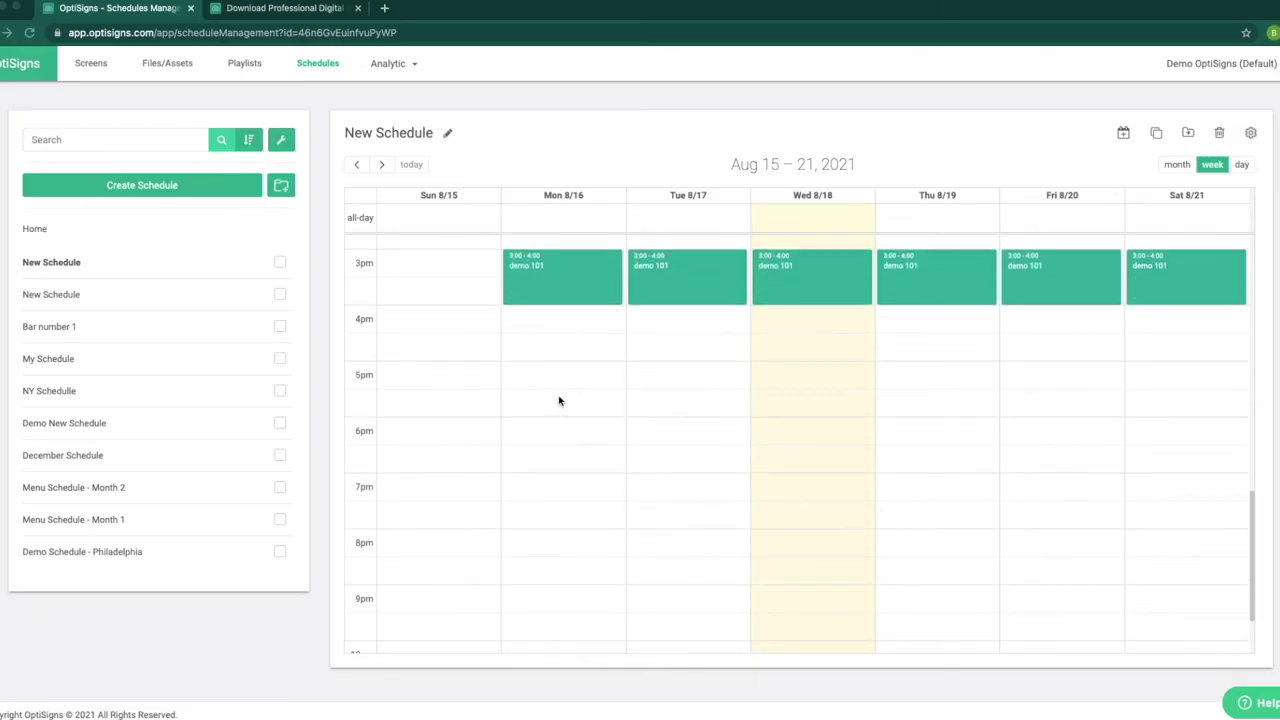
- Create a Monday 5–7 pm slot that plays the asset Your new Mother's Day design
drag(567, 377, 567, 450)
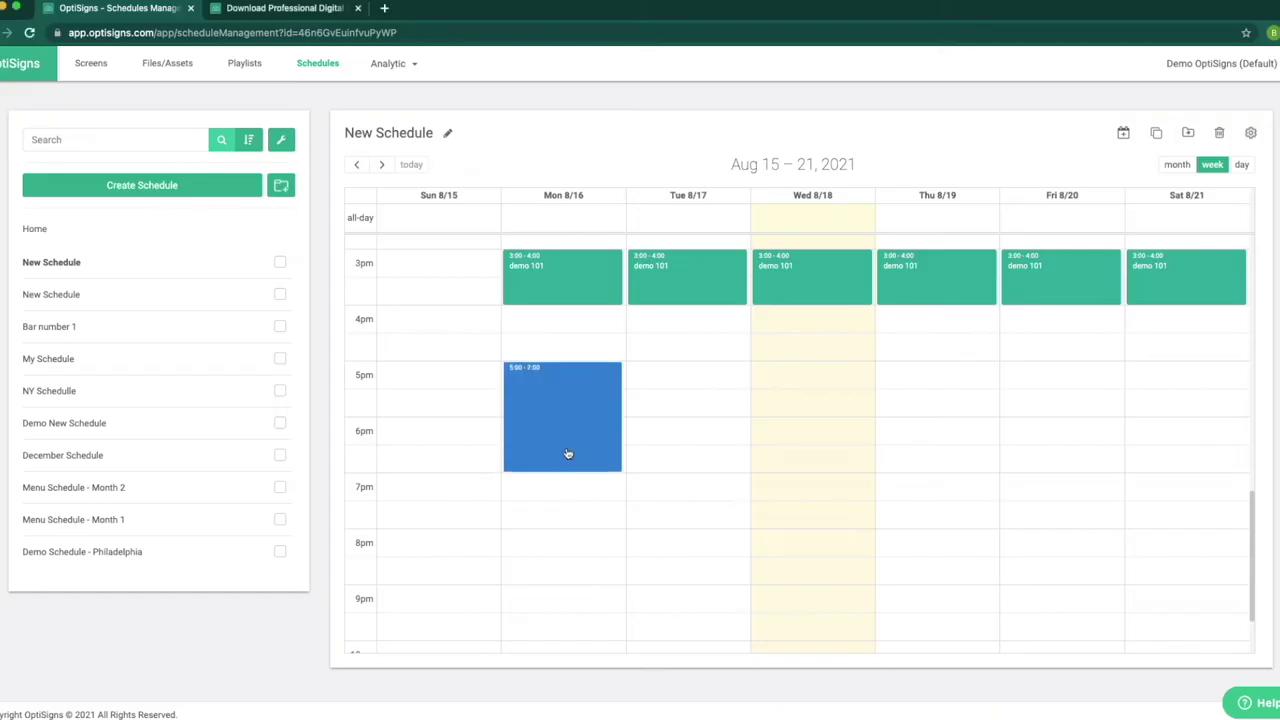
click(648, 192)
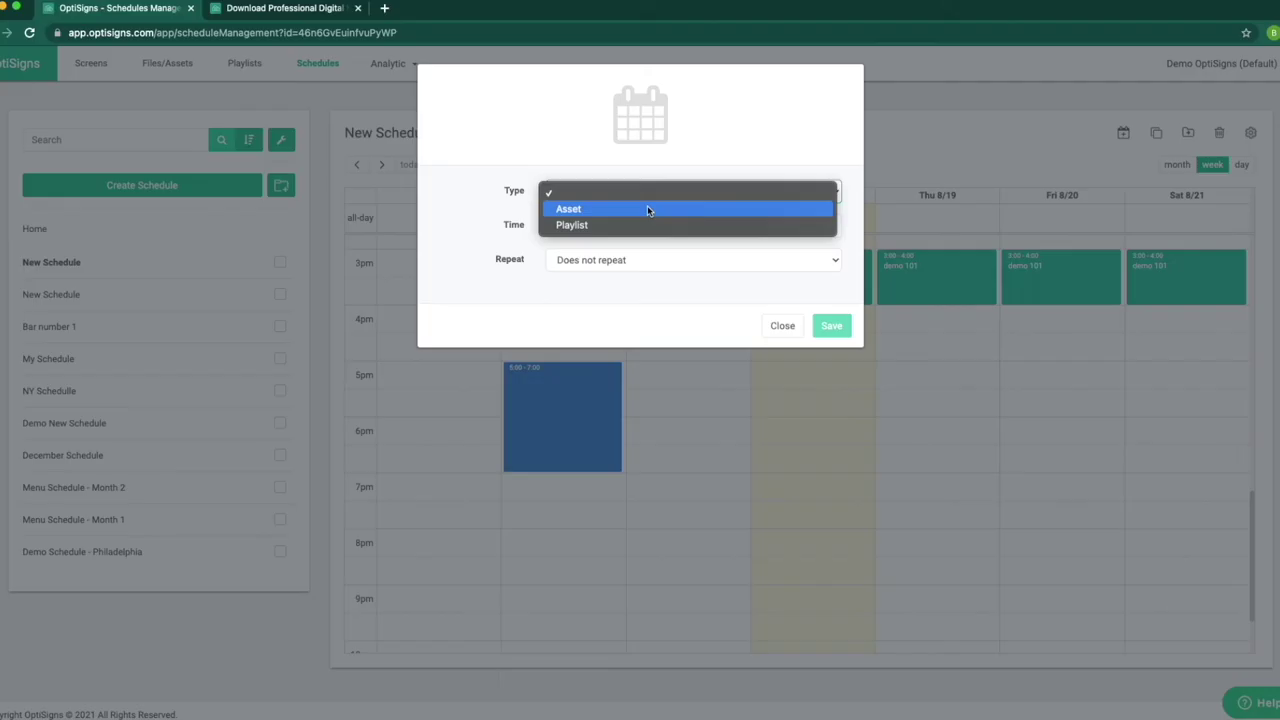
click(647, 209)
click(641, 290)
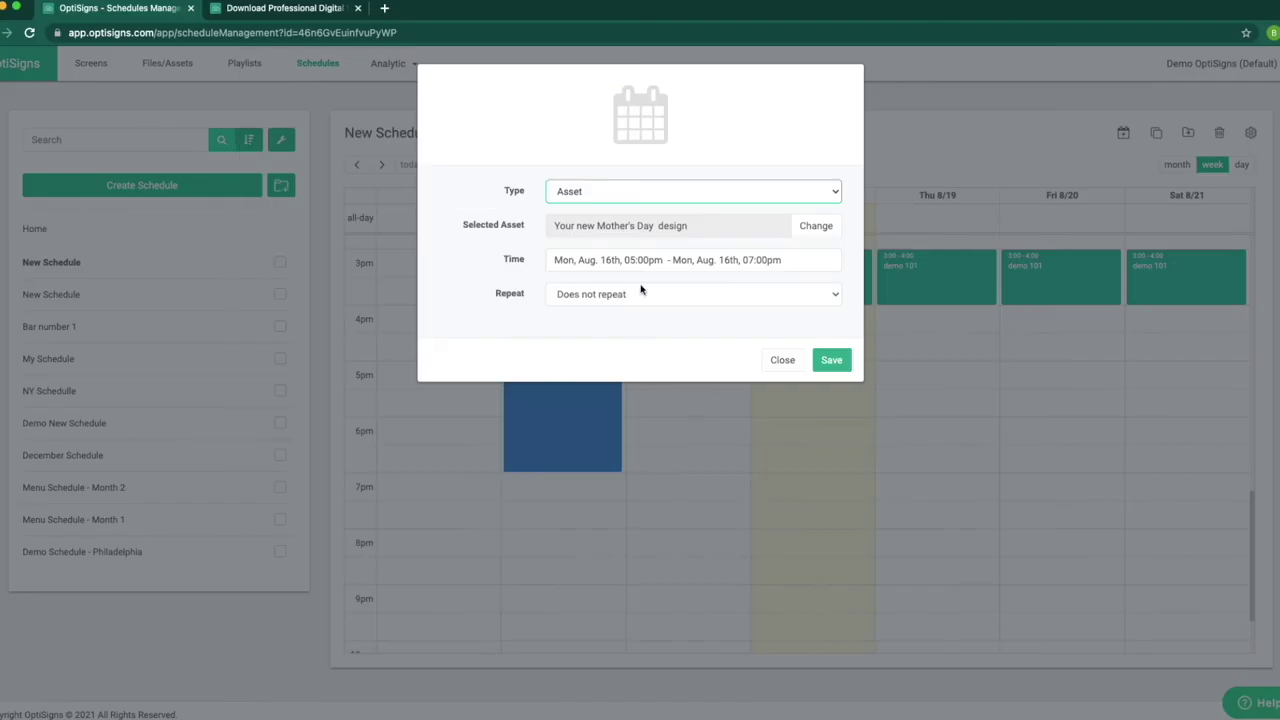
- Set a custom weekly repeat every 2 weeks on Monday, Wednesday and Friday
click(680, 293)
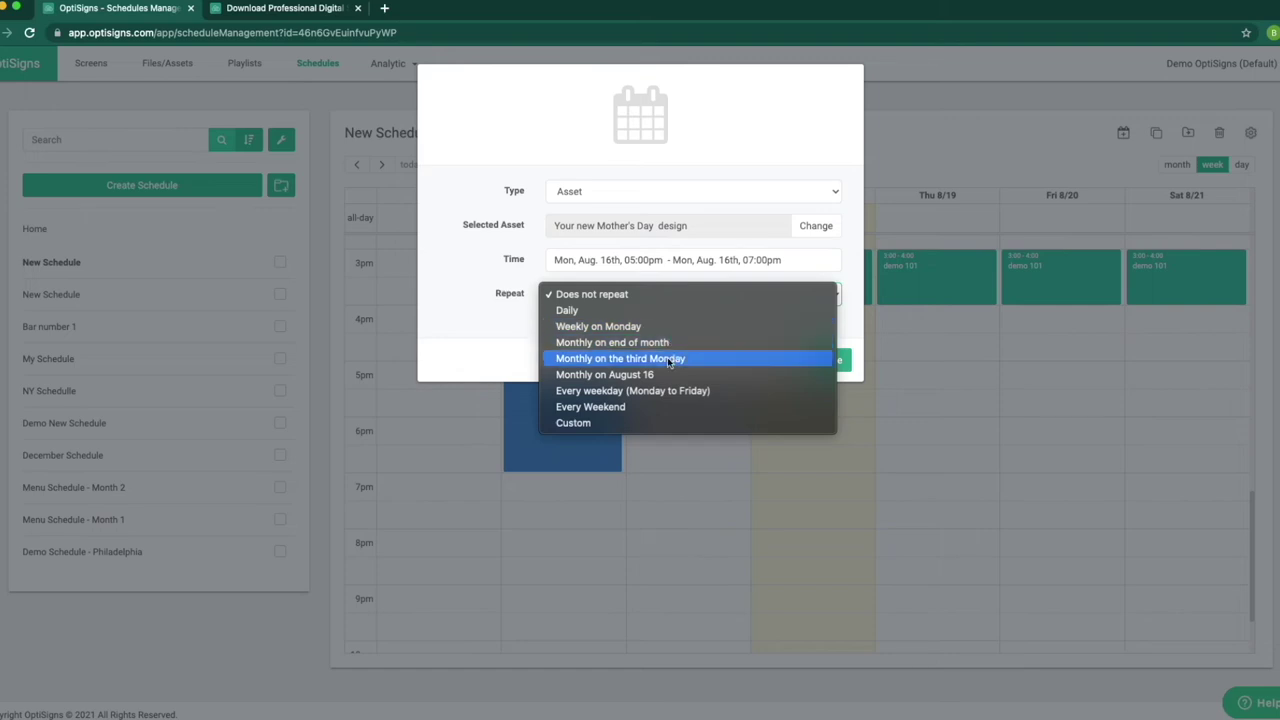
click(668, 421)
click(735, 217)
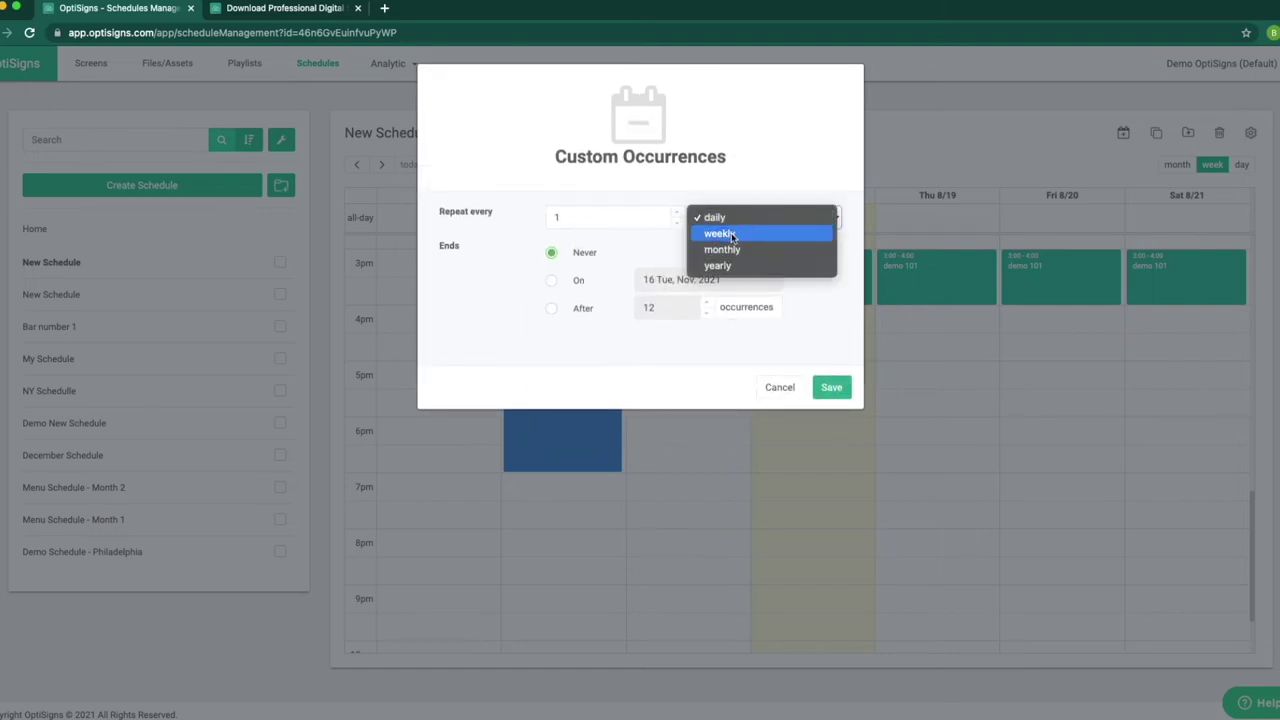
click(707, 228)
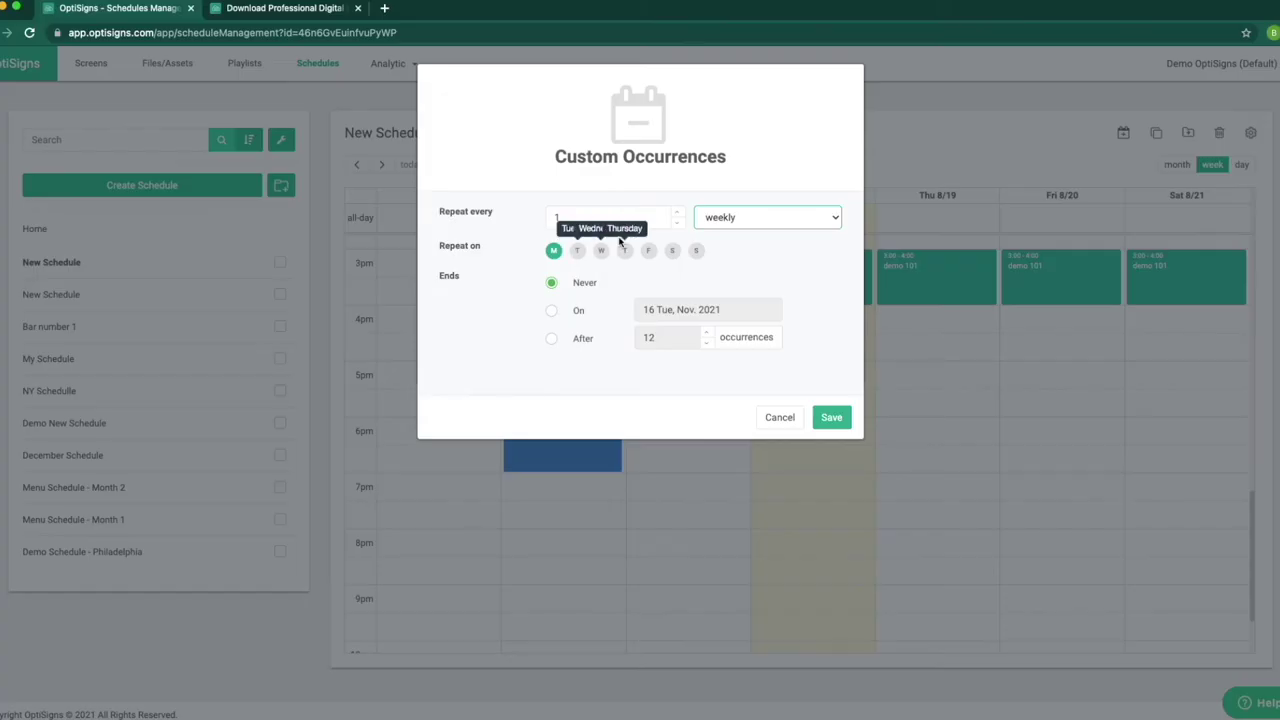
click(677, 213)
click(600, 251)
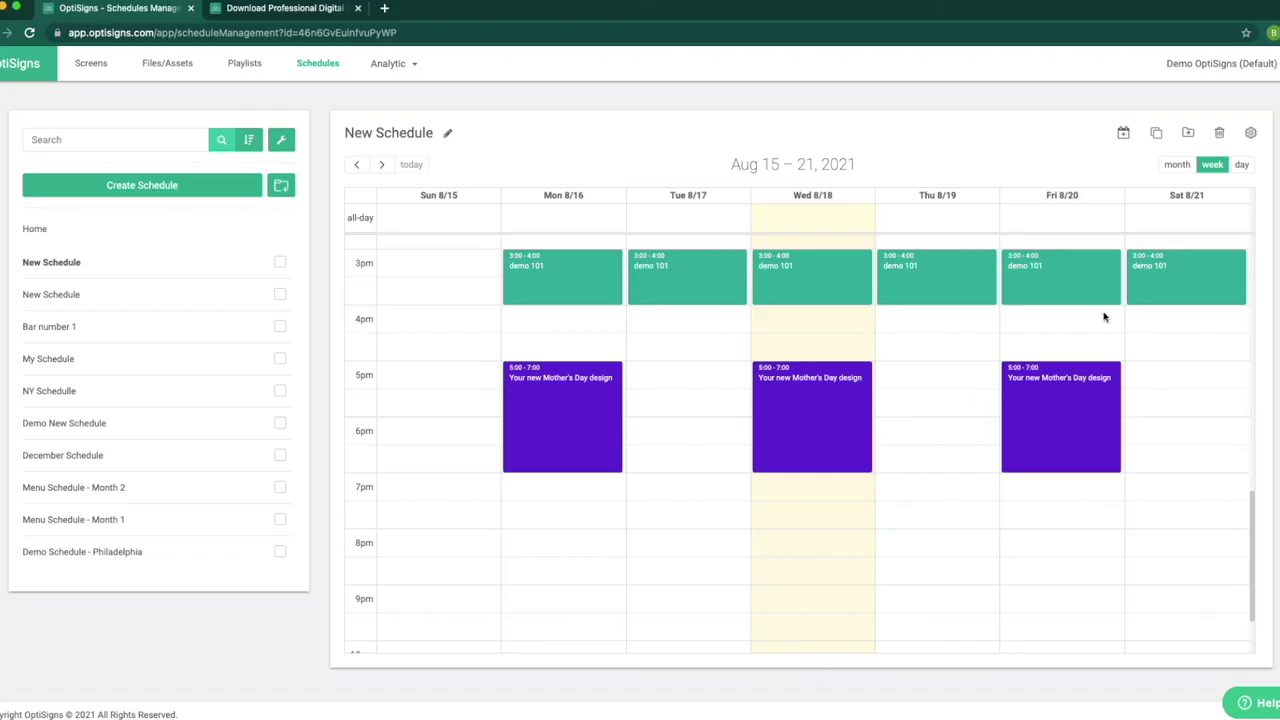
click(1177, 165)
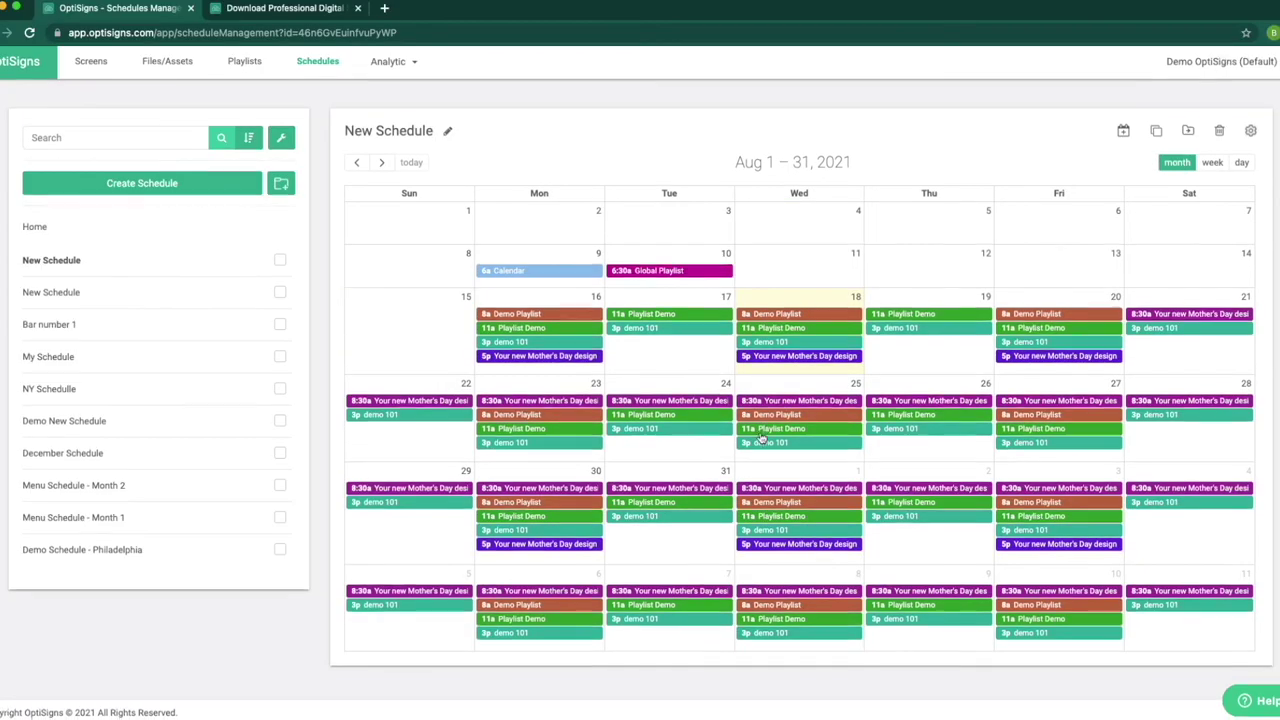
- In Files/Assets, open Set Asset to Live / Expire for Copy of New message with label
click(158, 60)
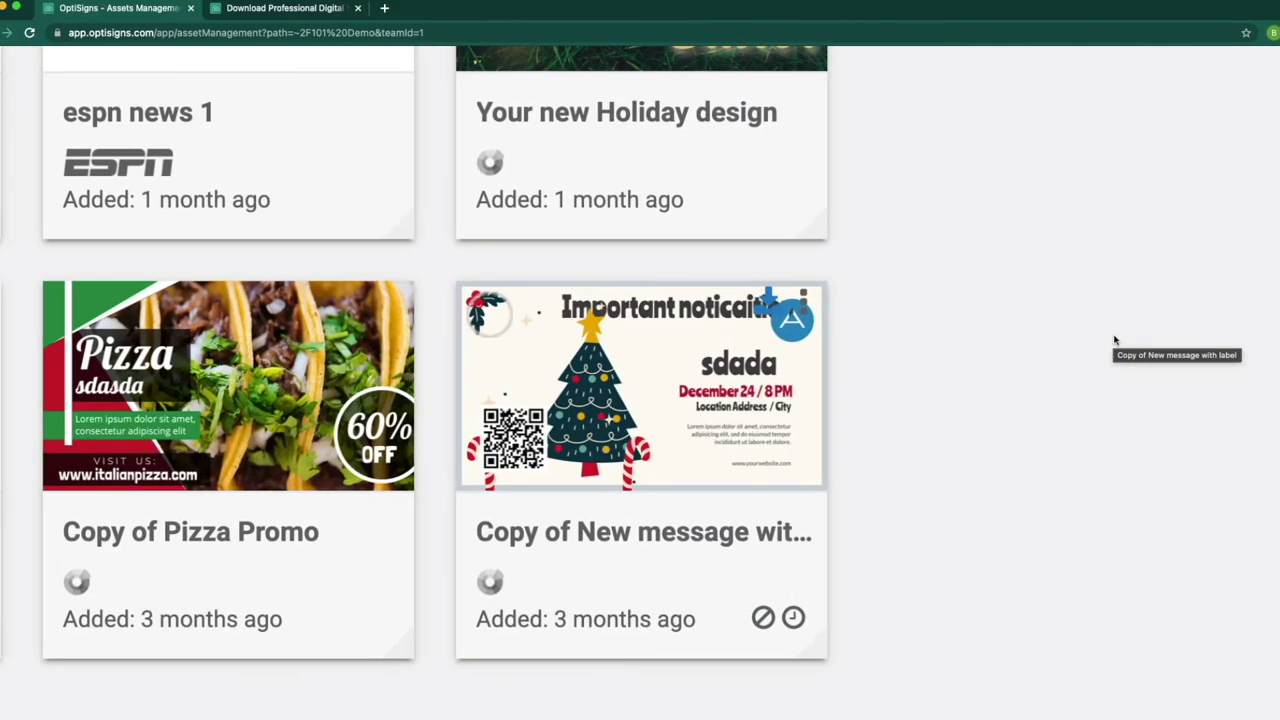
click(1024, 328)
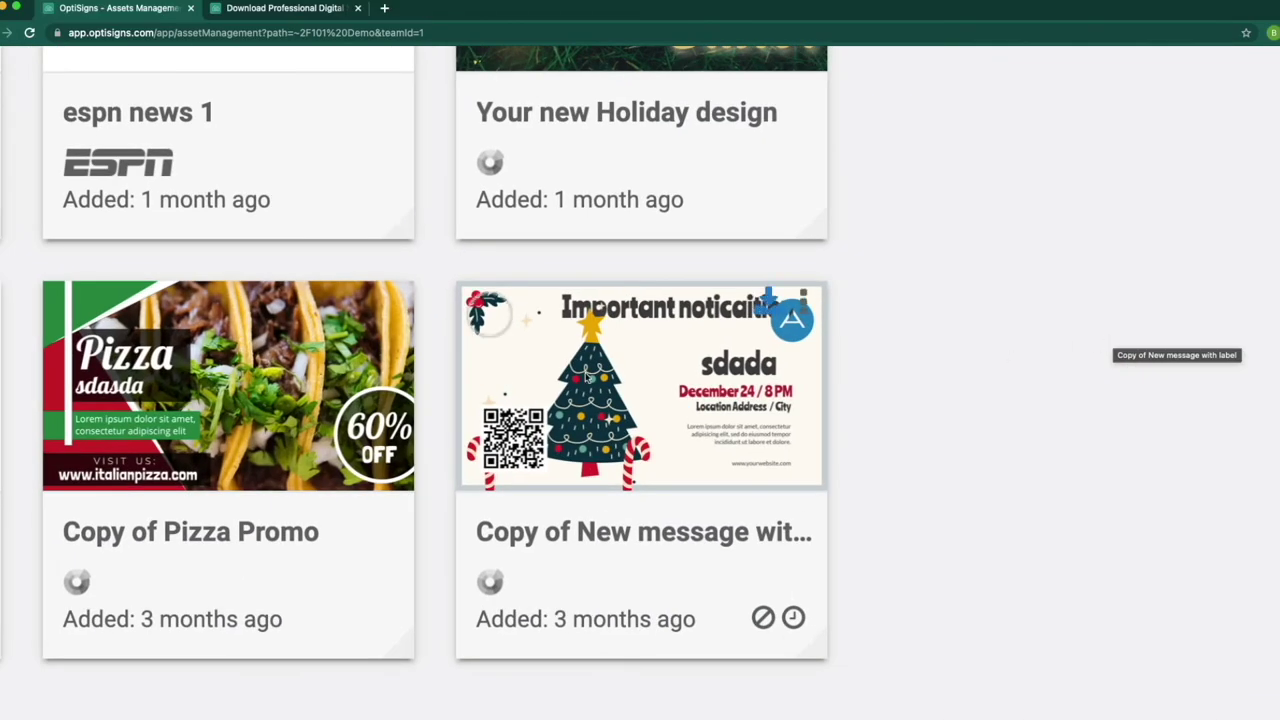
click(484, 318)
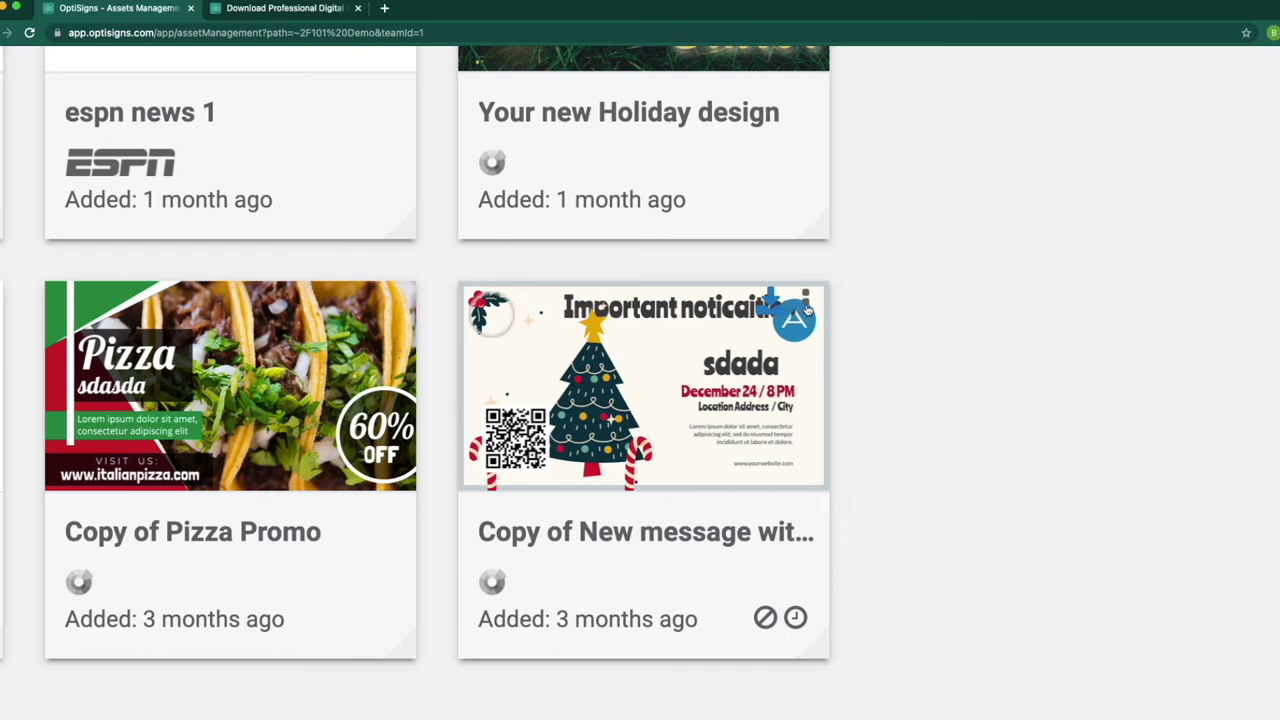
click(806, 310)
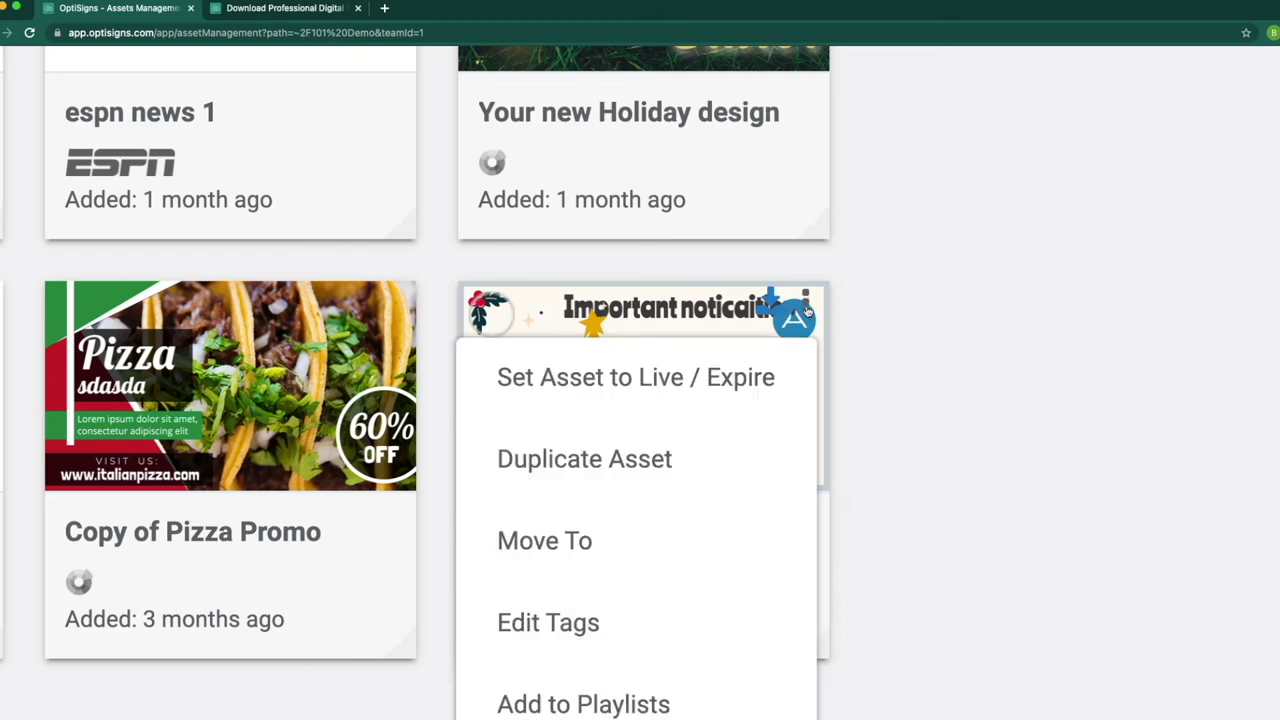
click(680, 385)
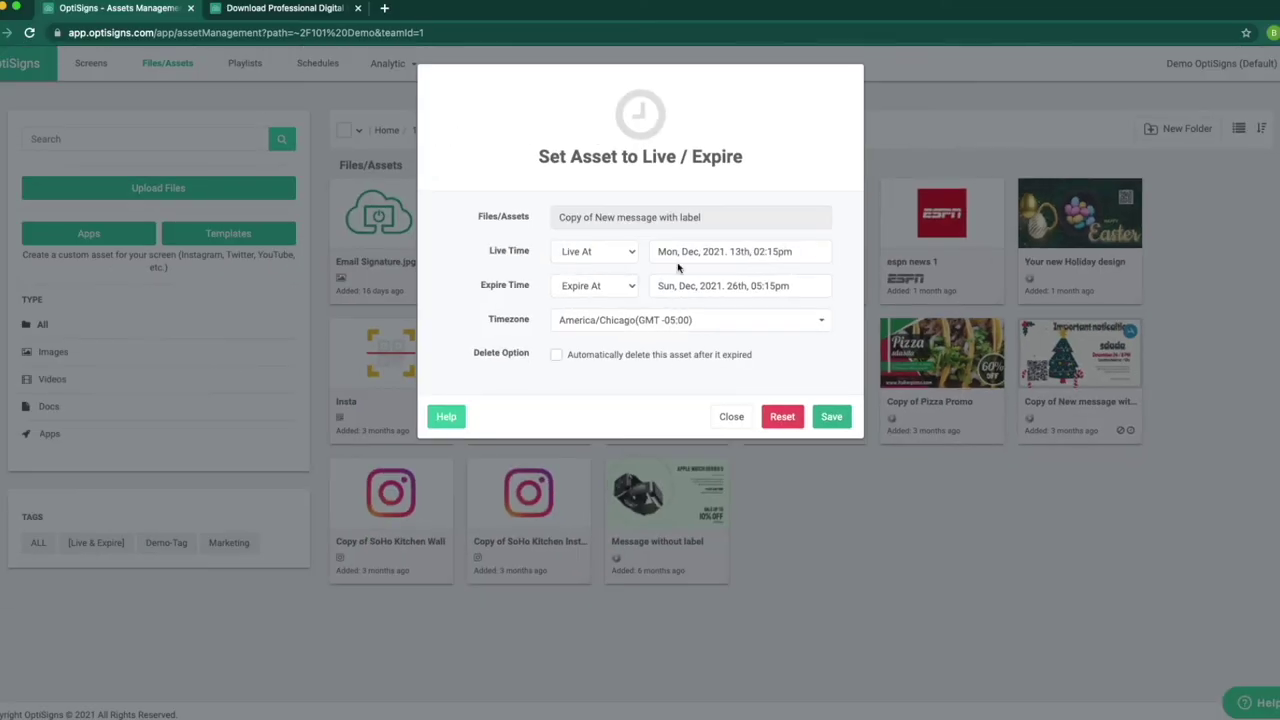
- Set go-live to Dec 13, 2021 2:00 pm and expiry to Dec 26 5:00 pm
click(726, 251)
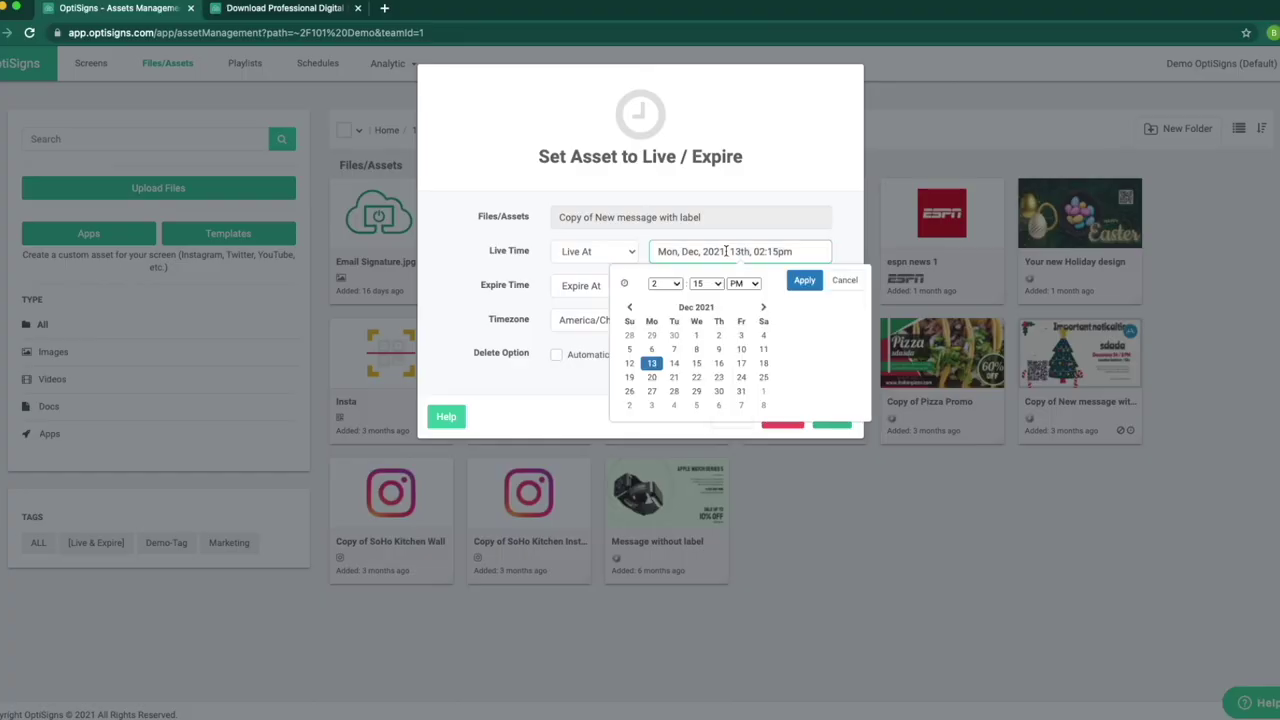
click(706, 284)
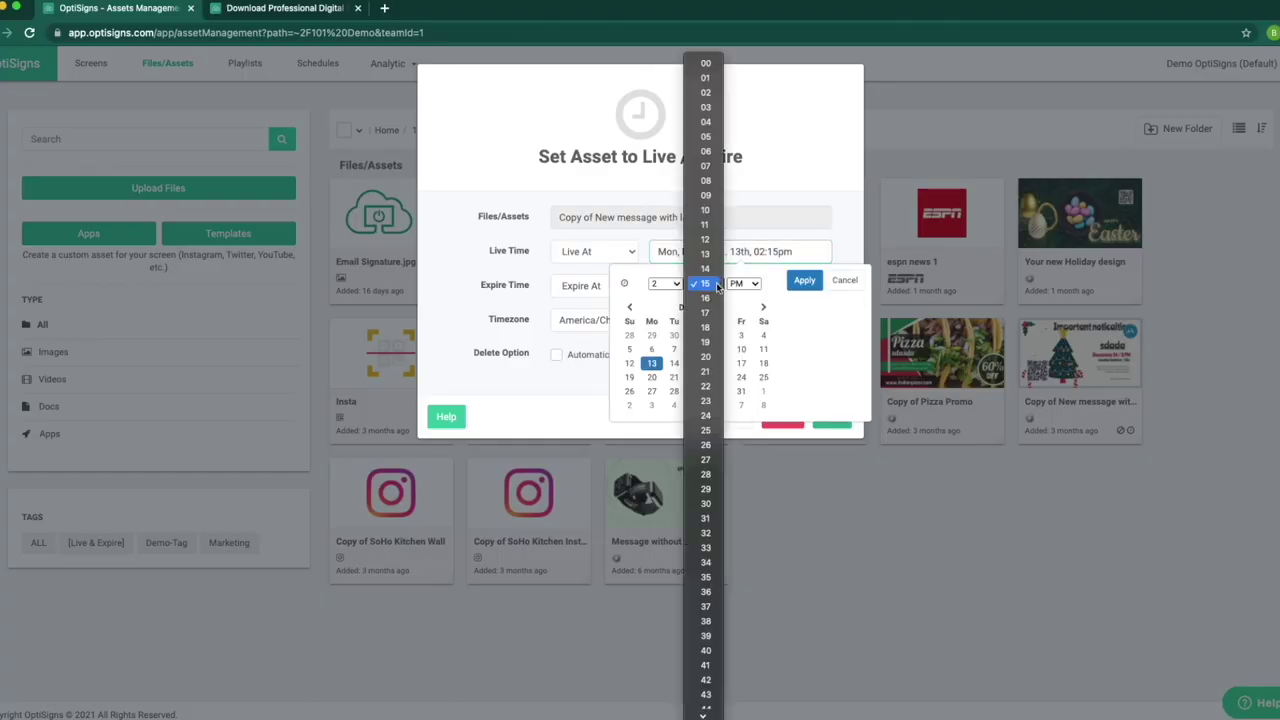
click(706, 65)
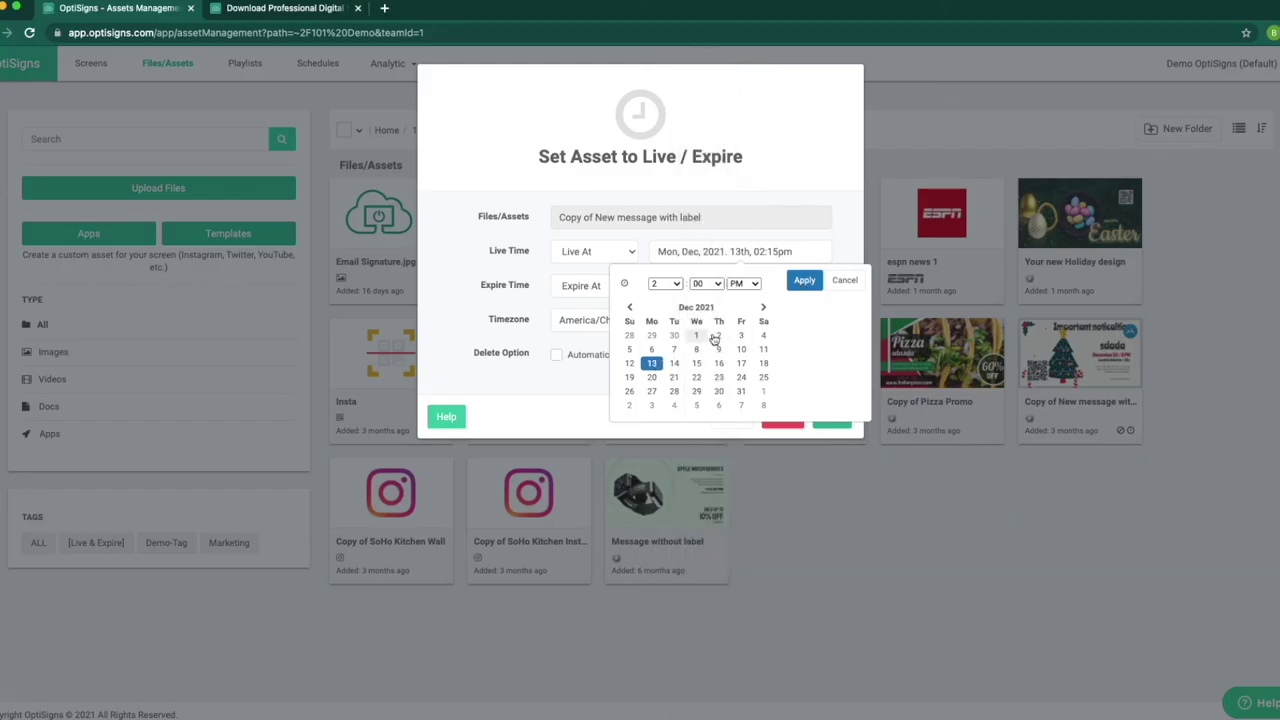
click(803, 283)
click(748, 285)
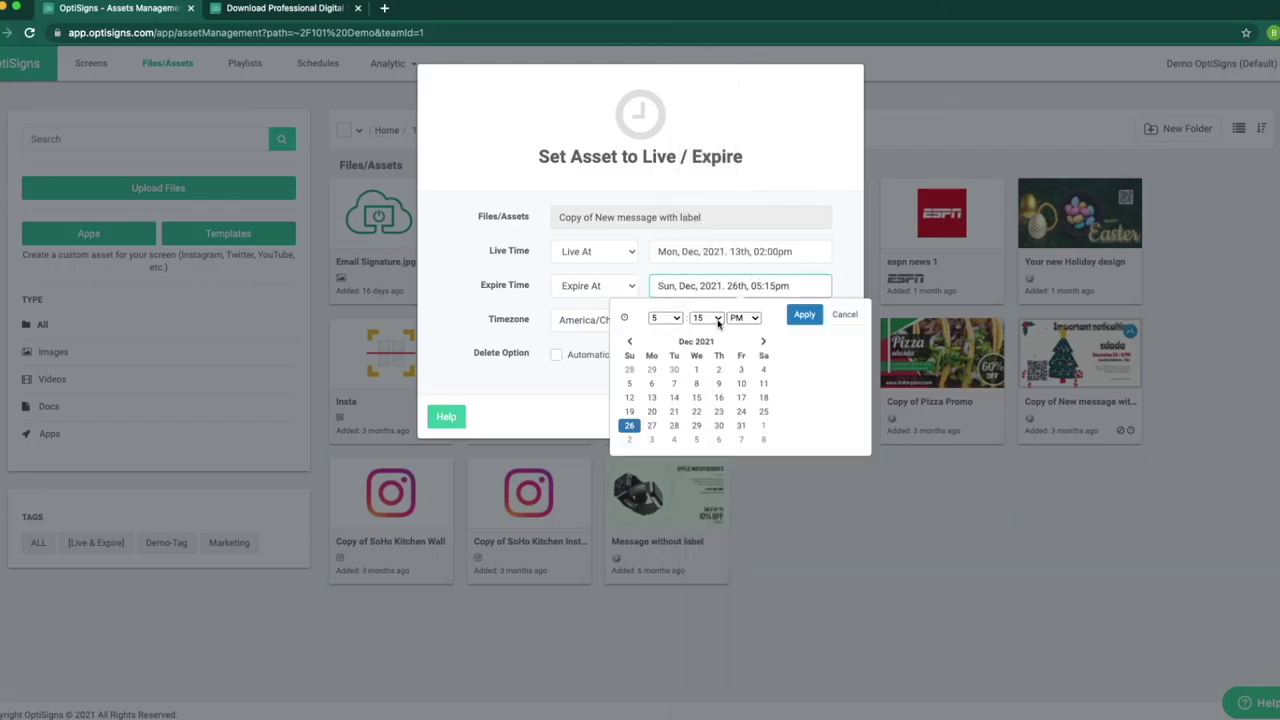
click(718, 318)
click(706, 94)
click(803, 315)
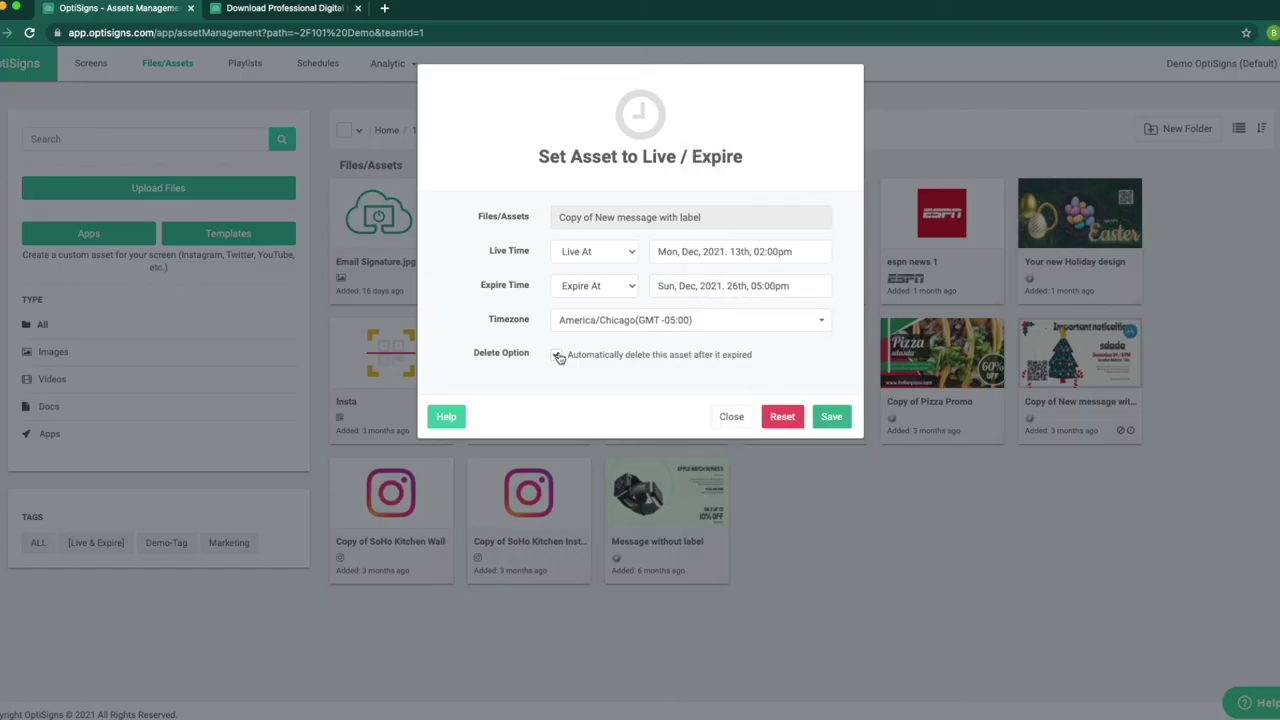
click(731, 417)
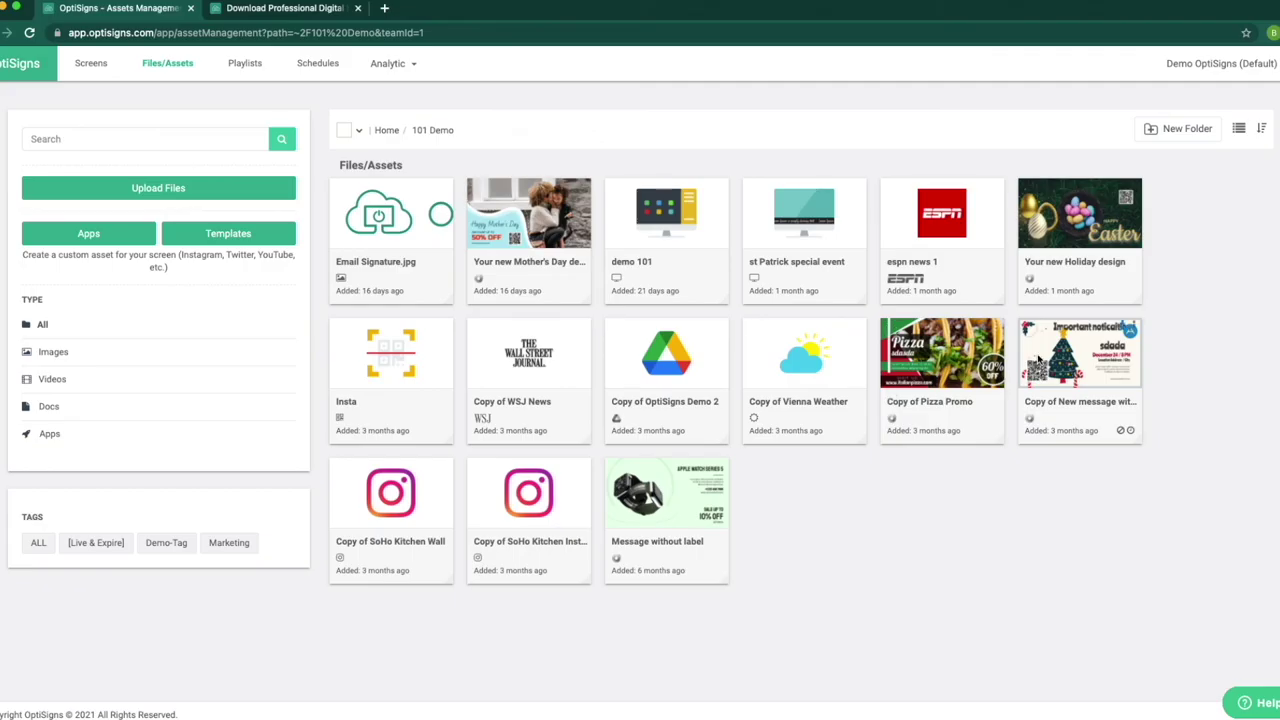
- Check the expired item in the 101 AZ Demo playlist, then go to the screens list
click(245, 64)
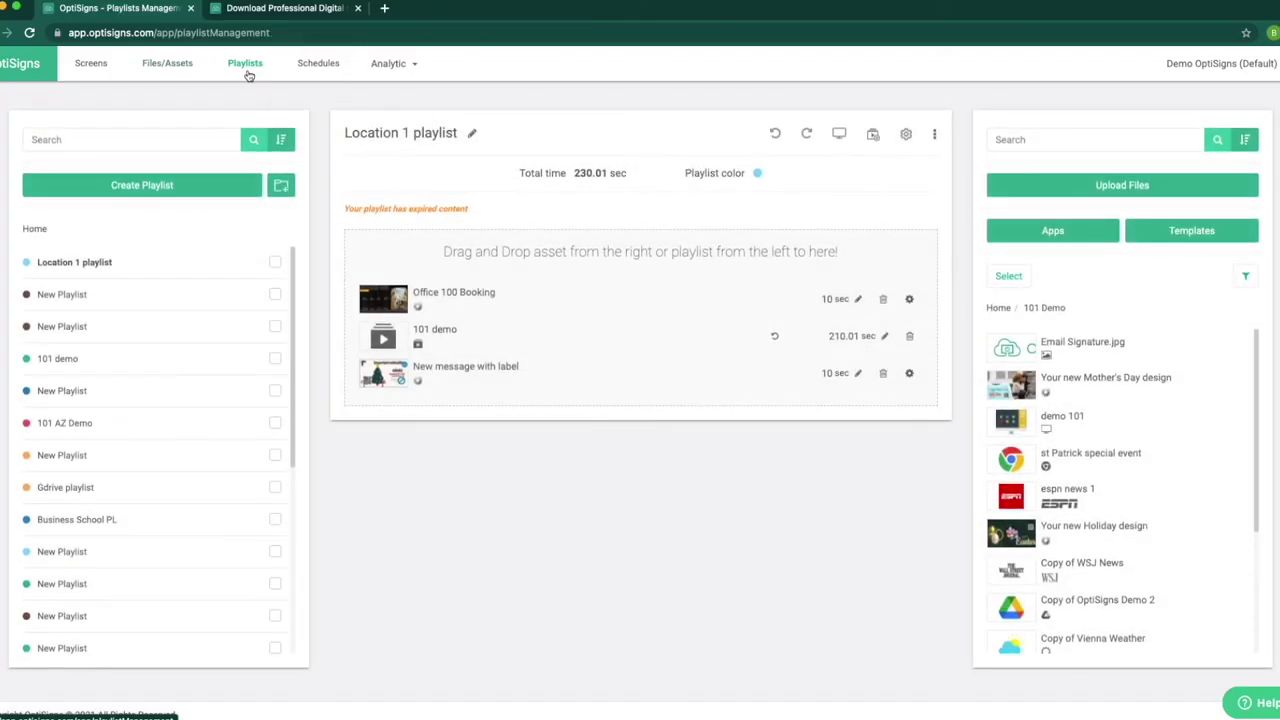
click(92, 436)
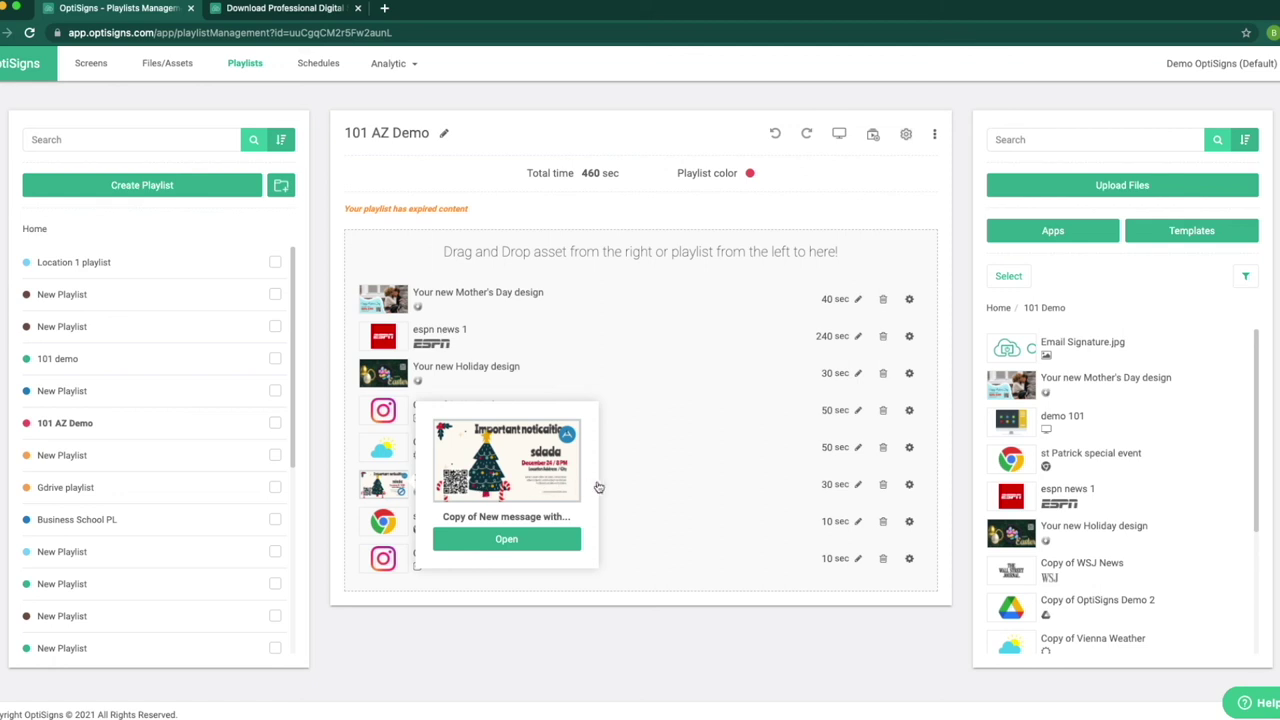
mouse_move(402, 495)
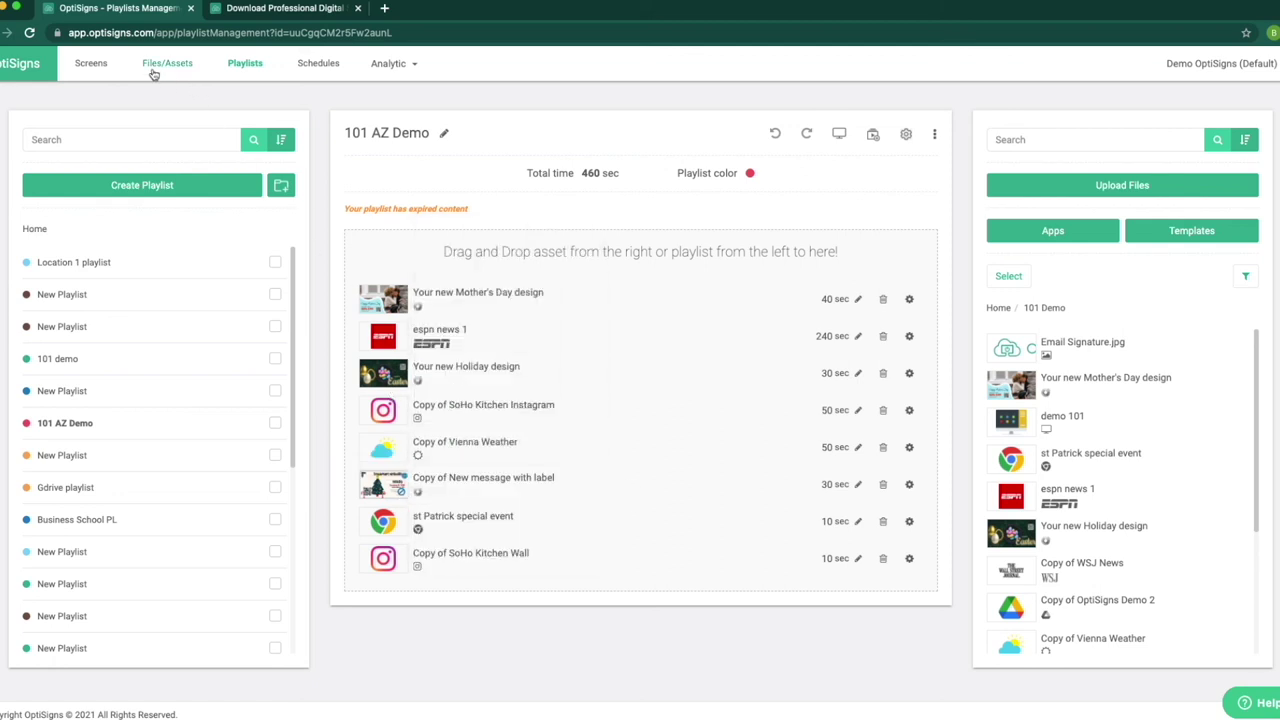
click(106, 69)
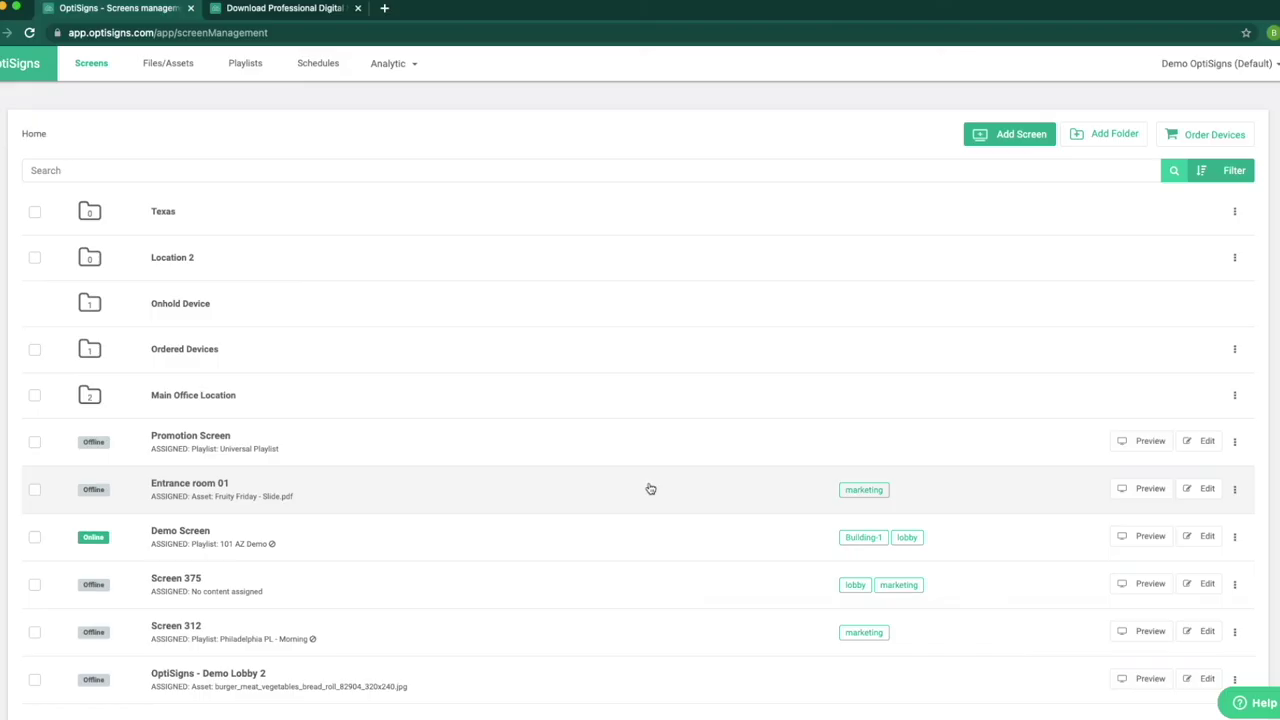
- Edit Demo Screen to use content type Schedule with My Schedule selected
scroll(650, 488, down, 1)
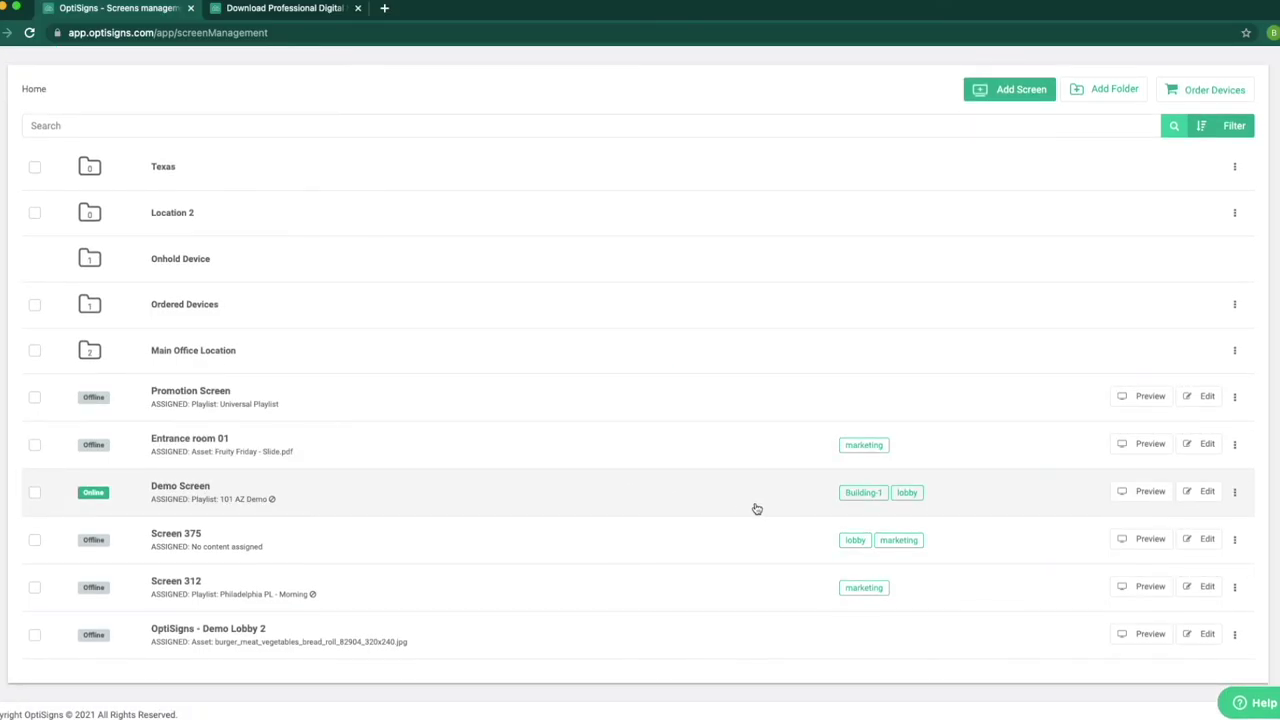
click(757, 509)
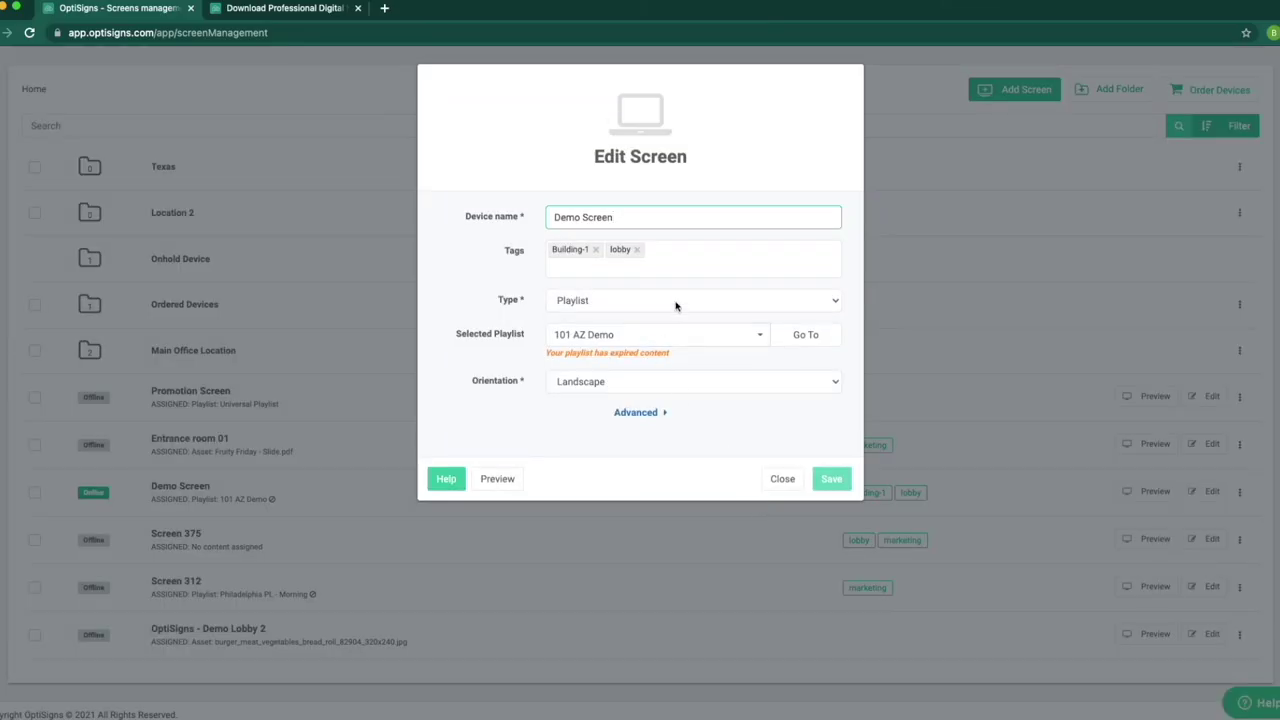
click(670, 301)
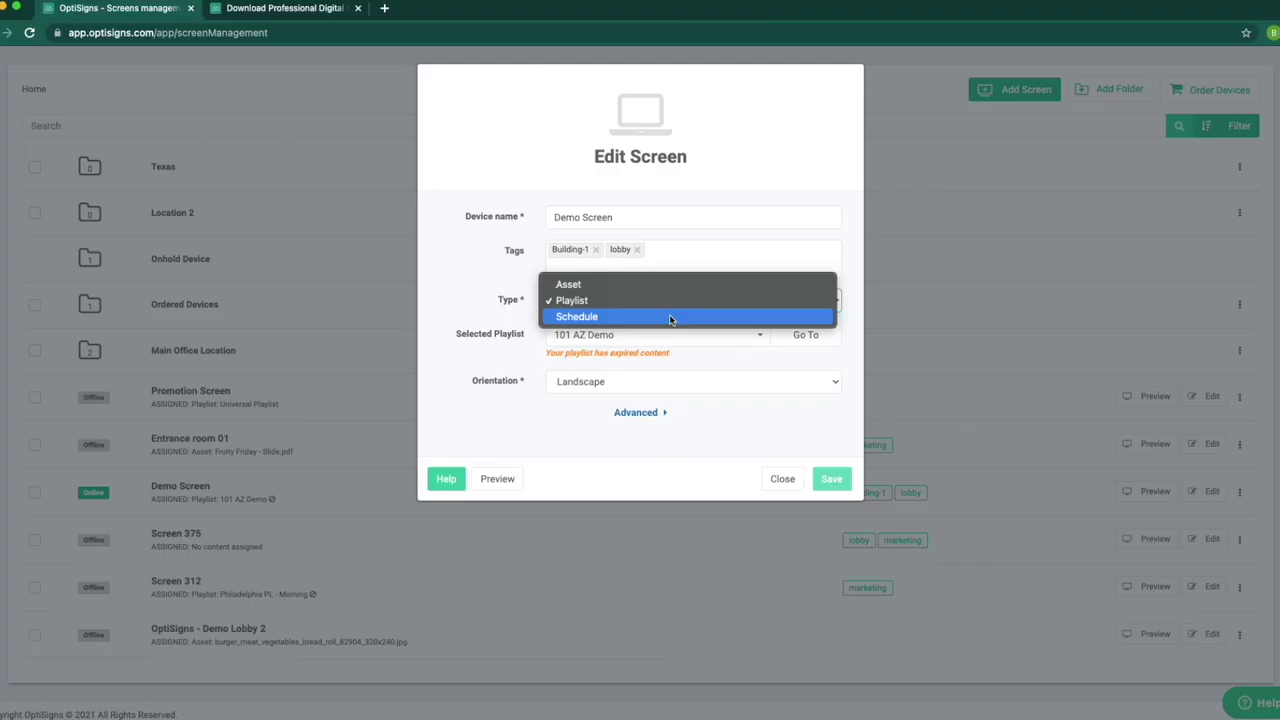
click(669, 316)
click(677, 334)
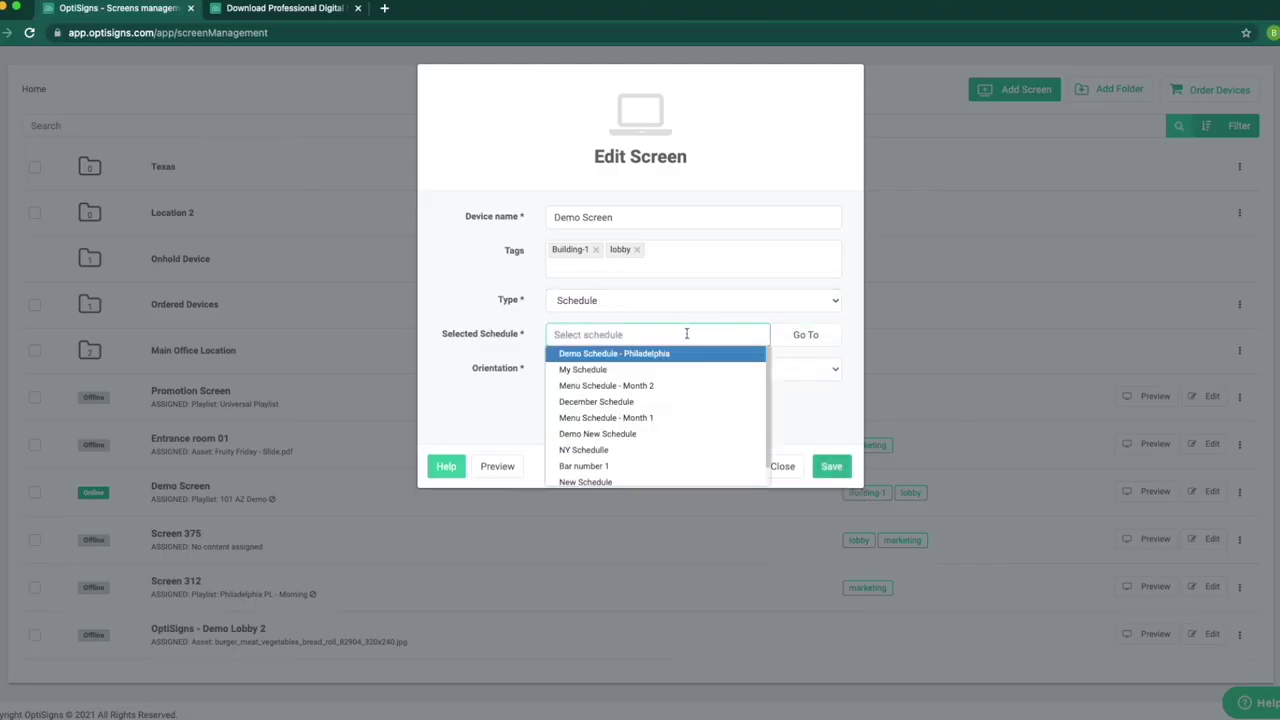
click(686, 369)
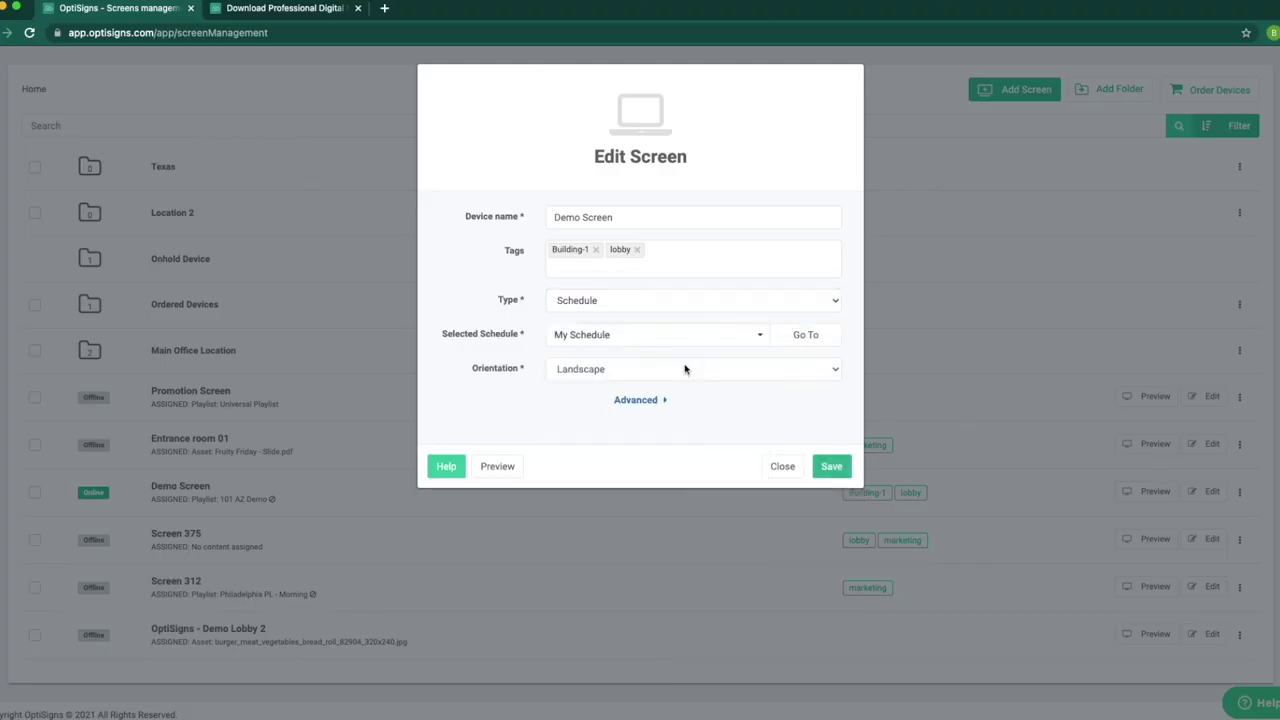